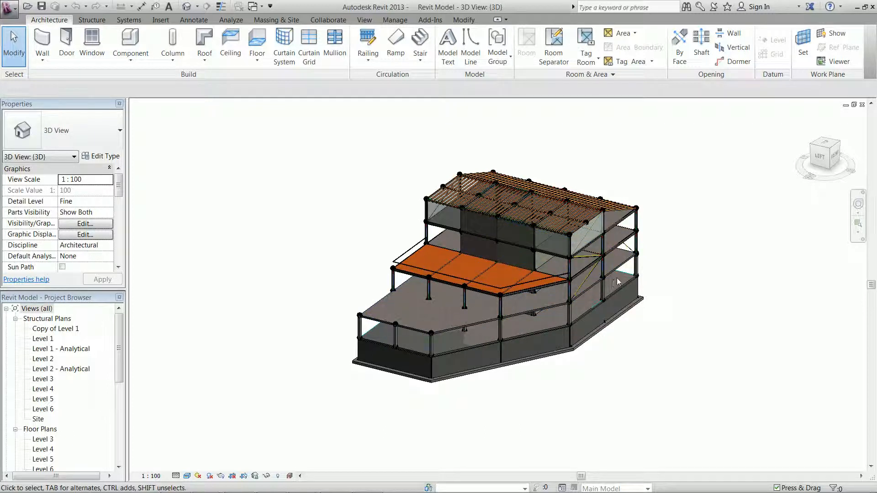
Step: Temporarily display only the analytical model categories in the 3D view
shift+middle_drag(621, 280, 397, 308)
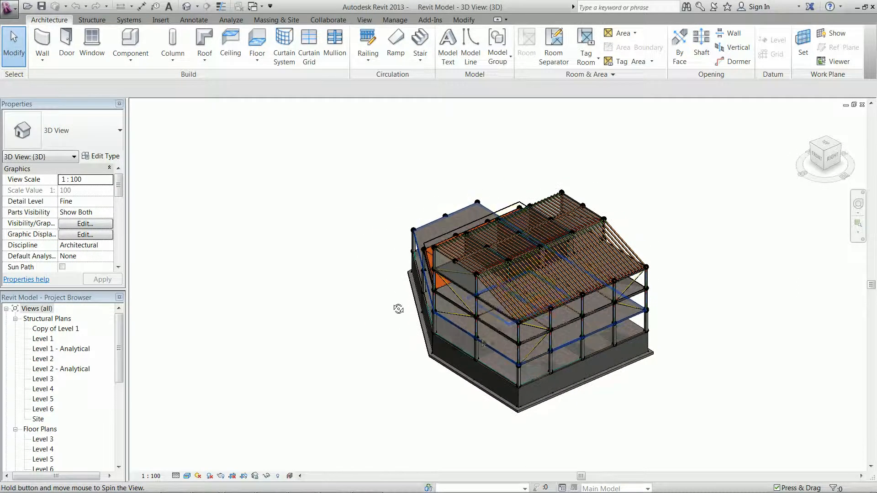
shift+middle_drag(482, 343, 498, 303)
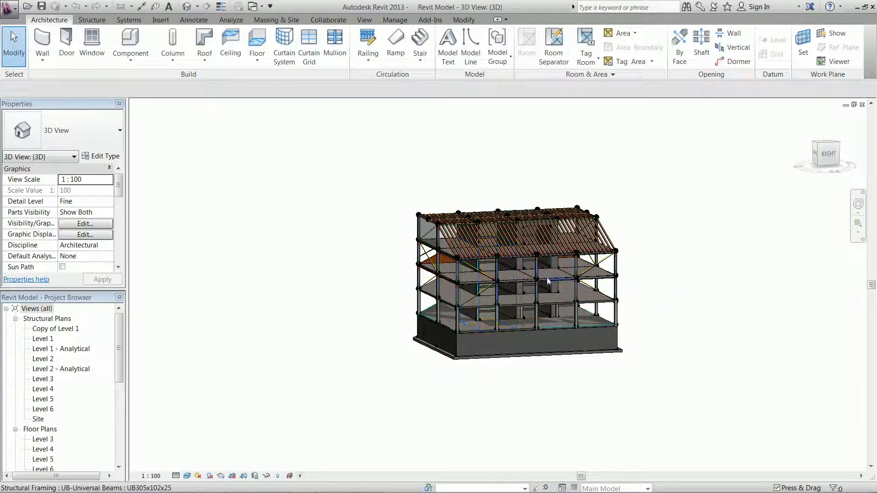
shift+middle_drag(522, 280, 695, 325)
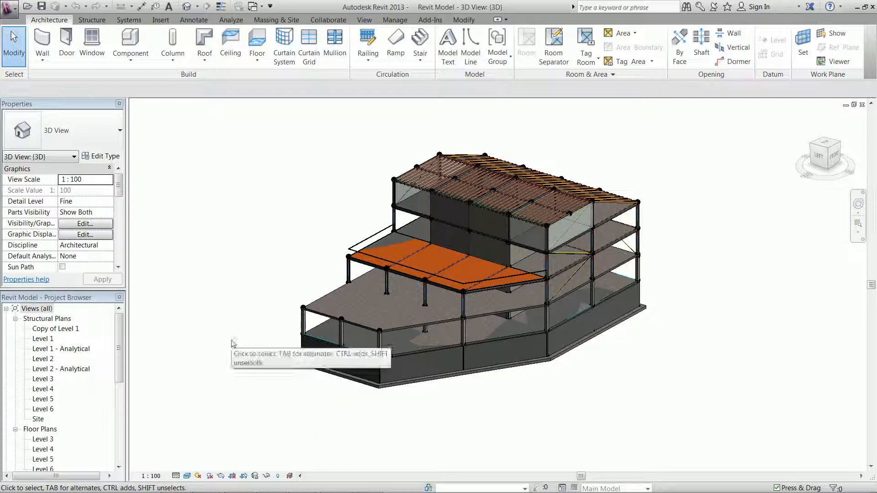
click(290, 475)
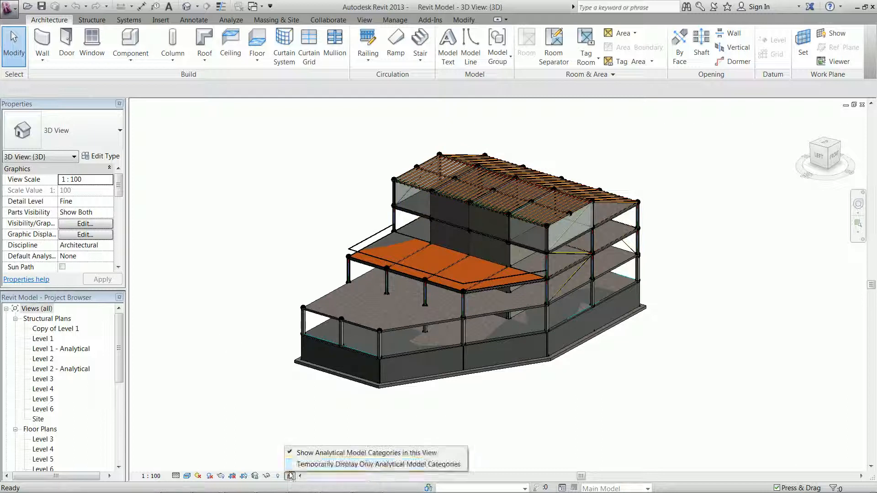
click(305, 461)
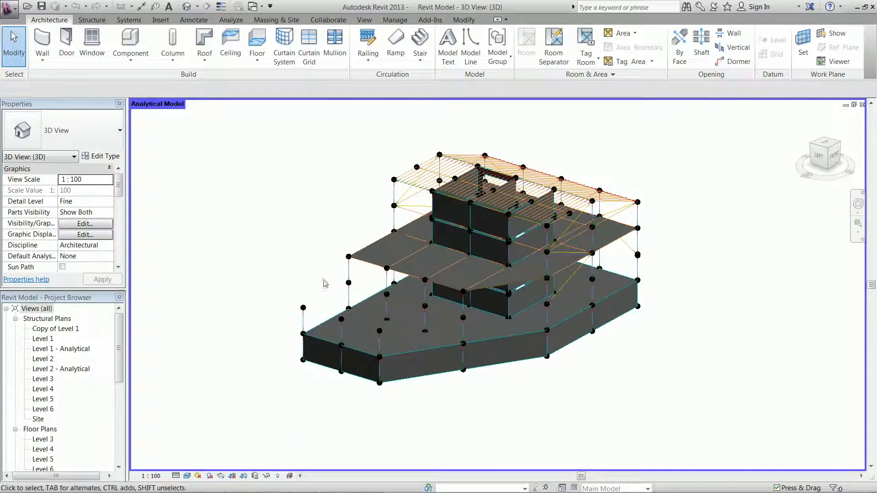
Step: Zoom in to inspect how the analytical lines of the columns and floor edges connect
scroll(357, 275, up, 4)
scroll(302, 186, up, 3)
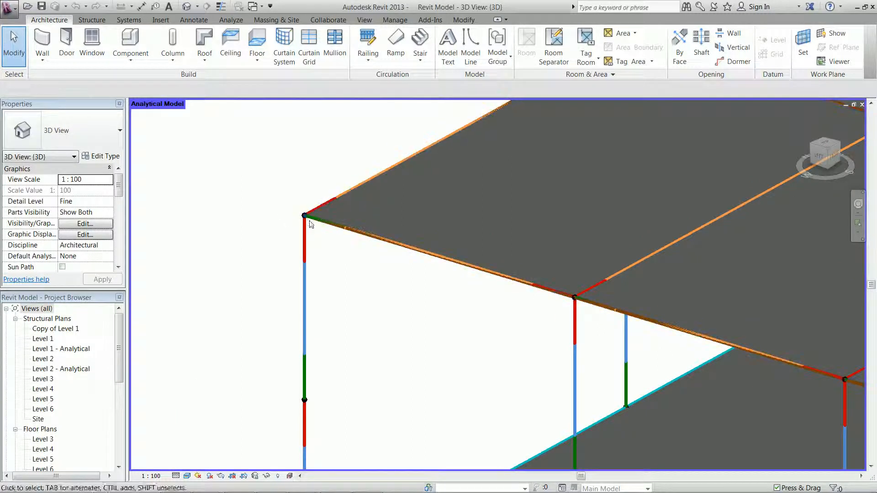
scroll(345, 287, down, 2)
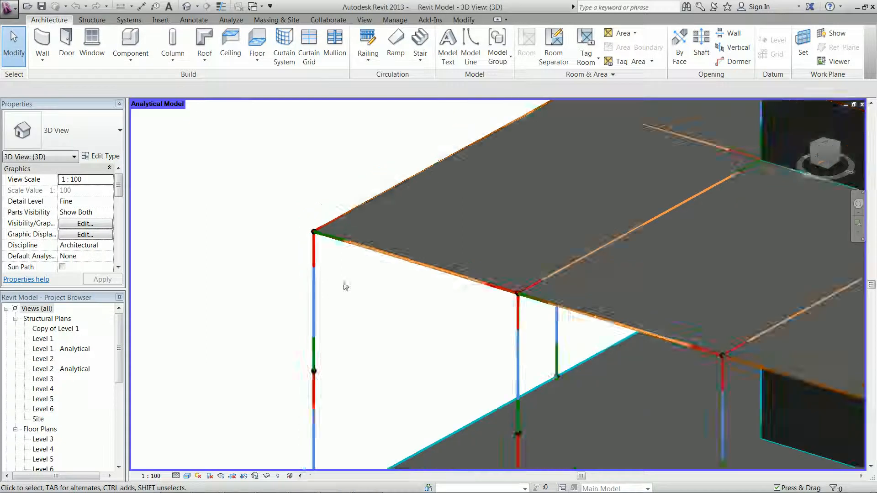
scroll(346, 287, down, 3)
middle_drag(348, 284, 413, 272)
scroll(343, 299, down, 1)
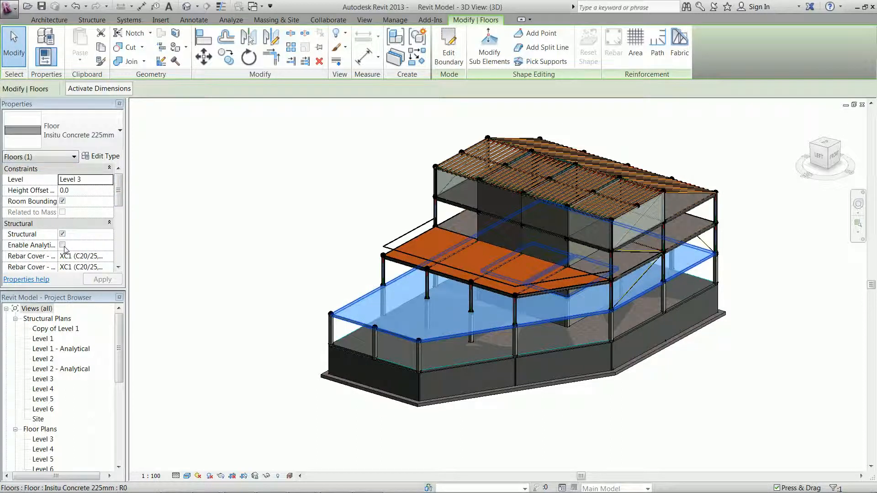
Step: Enable the analytical model for the selected Level 3 floor and show only analytical categories again
click(63, 245)
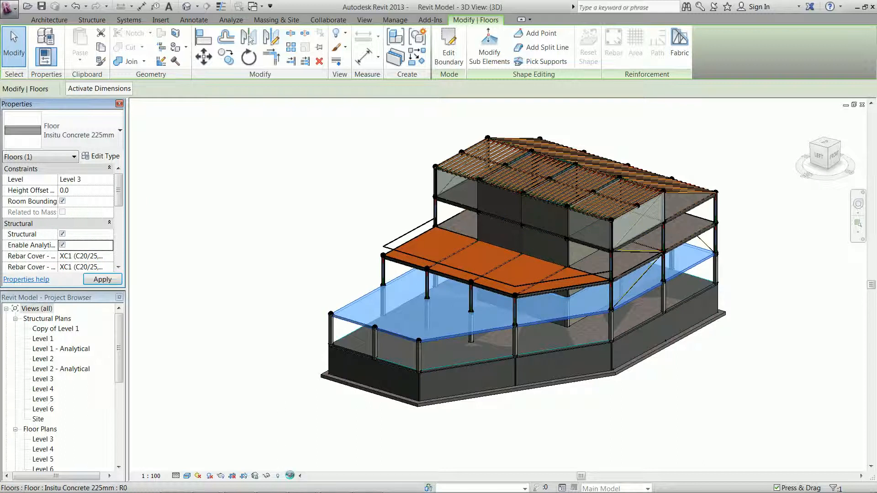
click(290, 476)
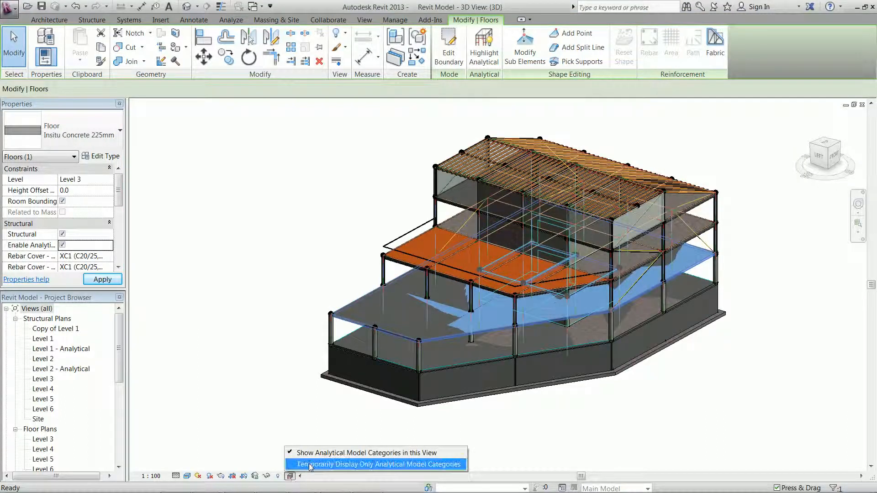
click(301, 464)
click(353, 121)
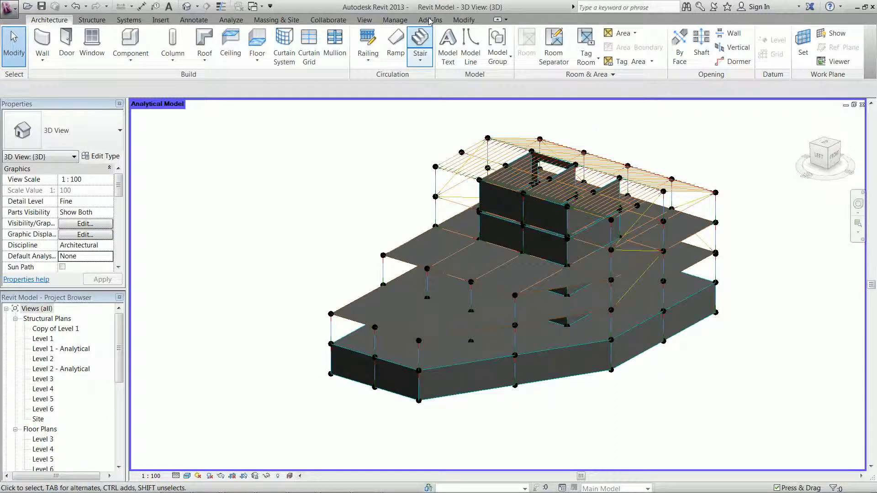
Step: Open the Send Model to midas Gen add-in and set the length unit to m
click(431, 19)
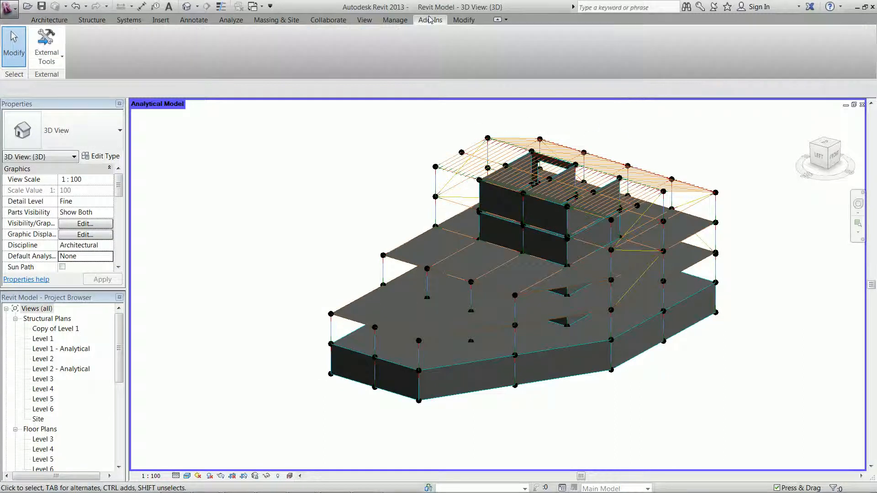
click(42, 49)
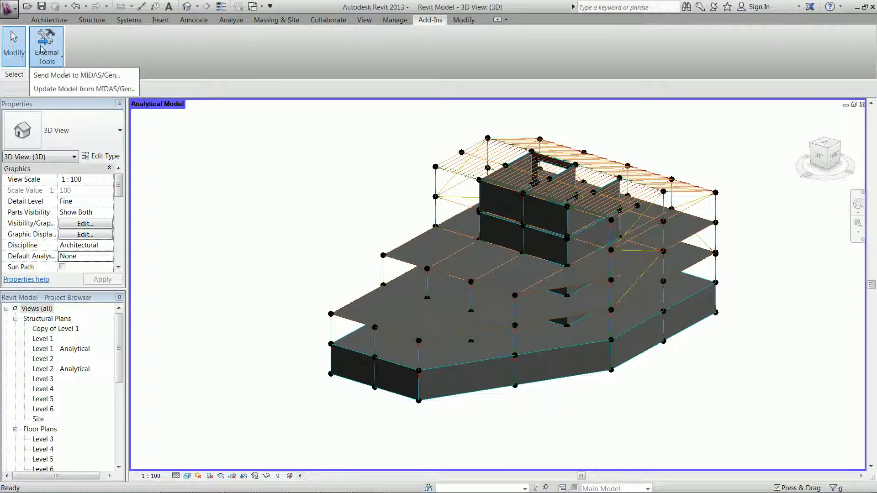
click(63, 80)
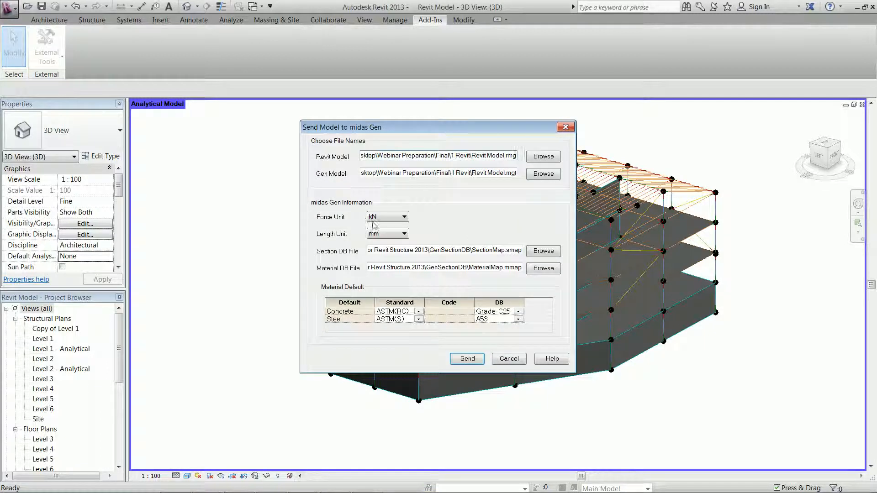
click(407, 233)
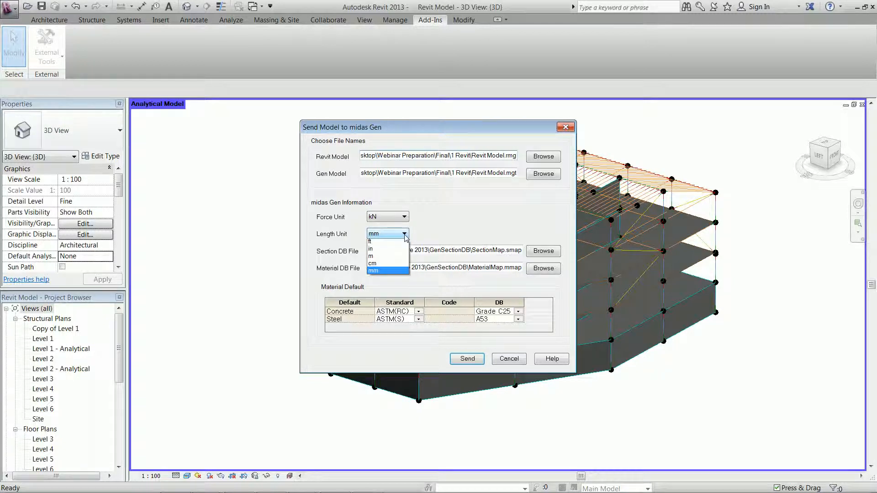
click(388, 259)
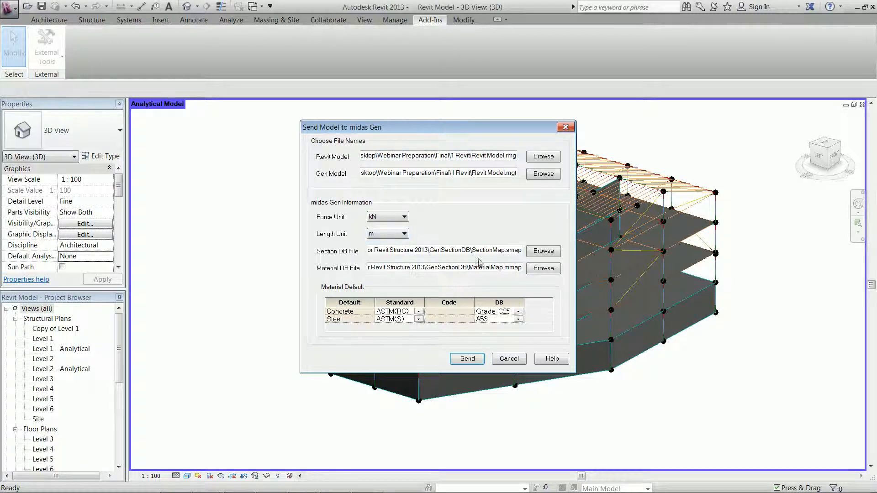
Step: Set the default concrete material to the BS(RC) standard with grade C30
click(418, 312)
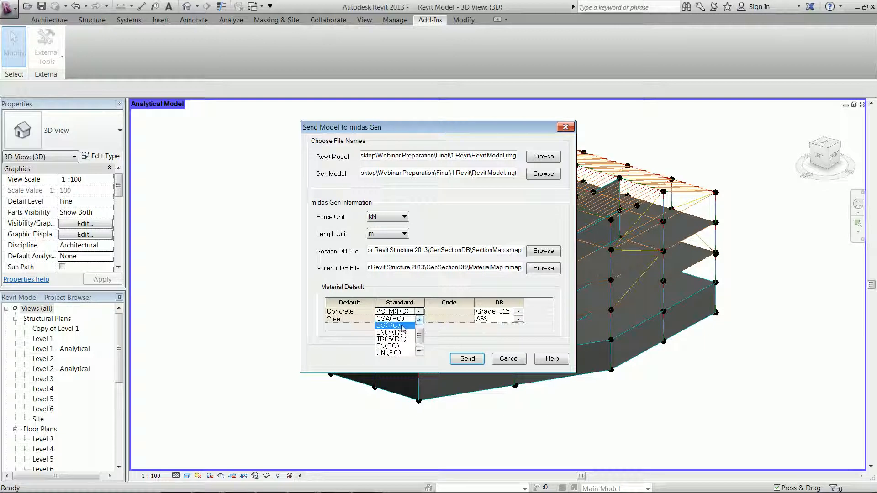
click(402, 325)
click(519, 311)
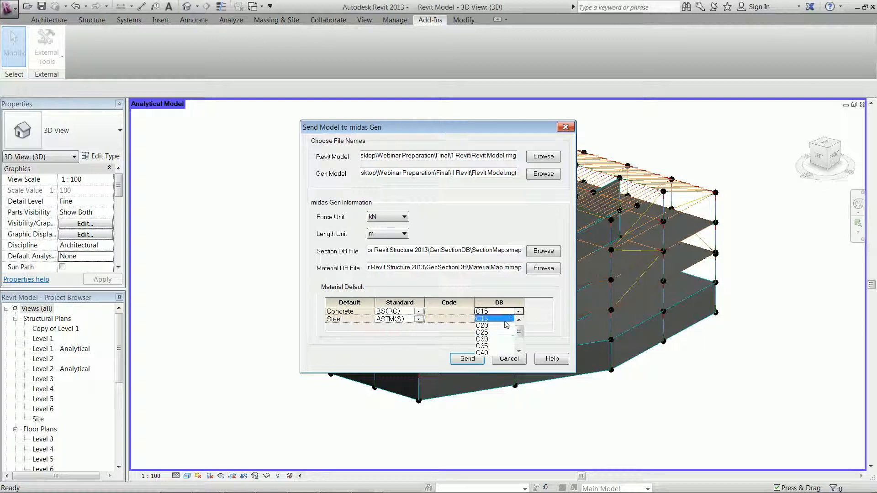
click(493, 346)
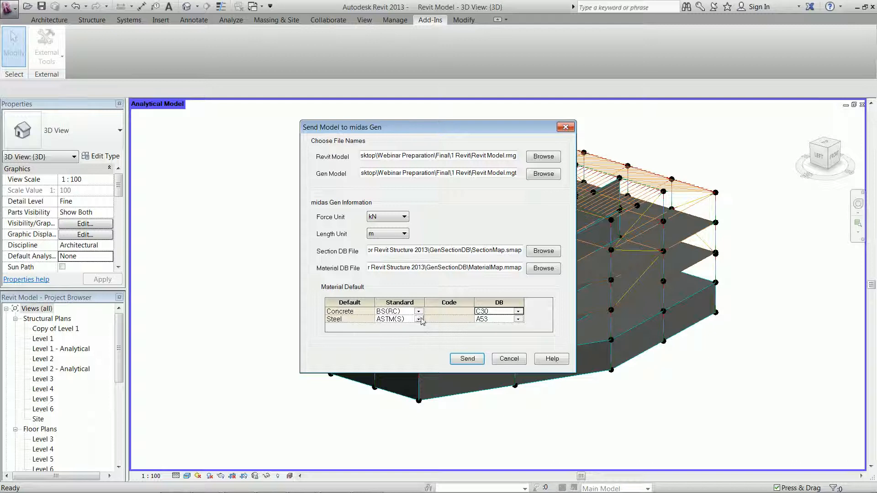
Step: Set the default steel material to a BS steel standard with grade S355
click(418, 319)
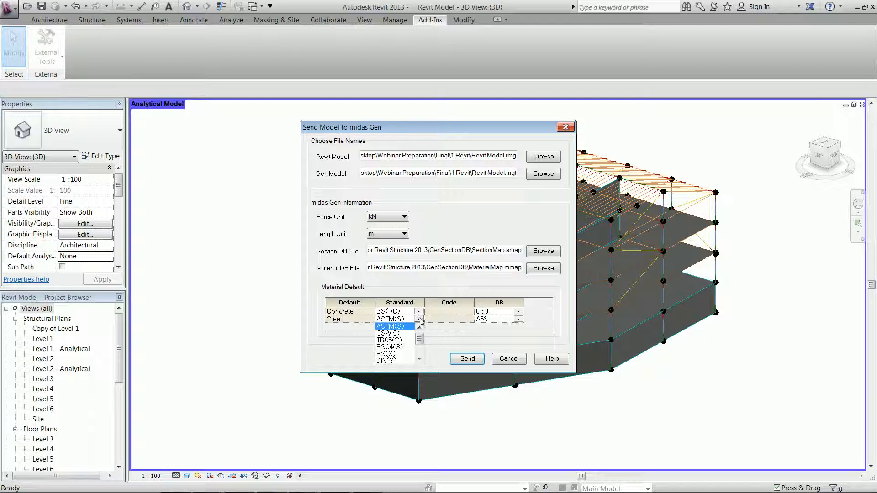
click(412, 348)
click(518, 319)
click(500, 338)
Step: Send the model to midas Gen and close the confirmation
click(466, 358)
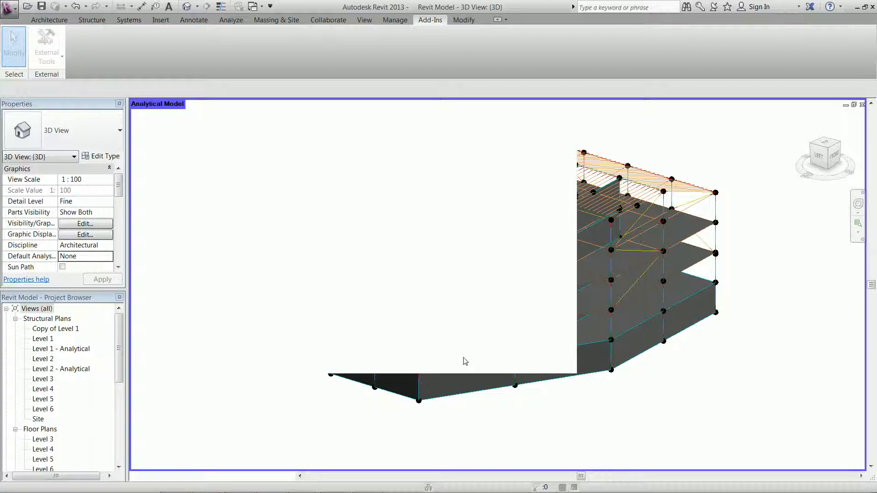
click(479, 278)
click(480, 278)
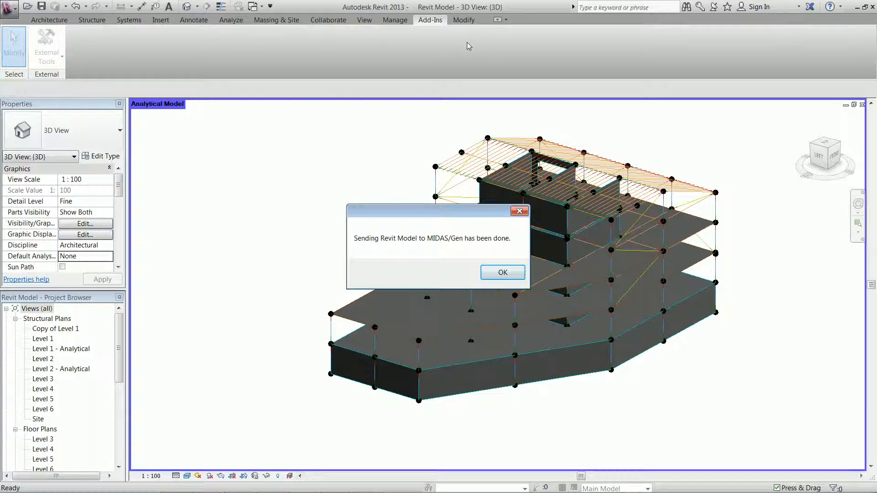
click(494, 273)
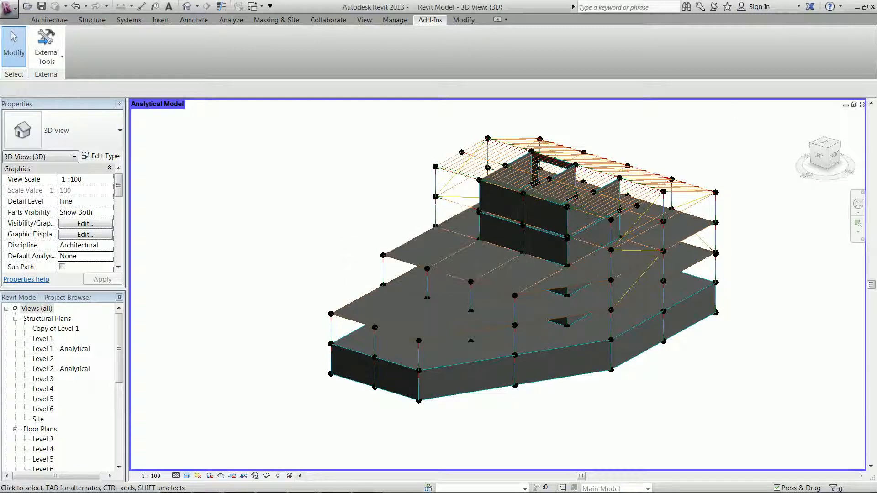
Step: Close Revit without saving changes to the model
click(872, 7)
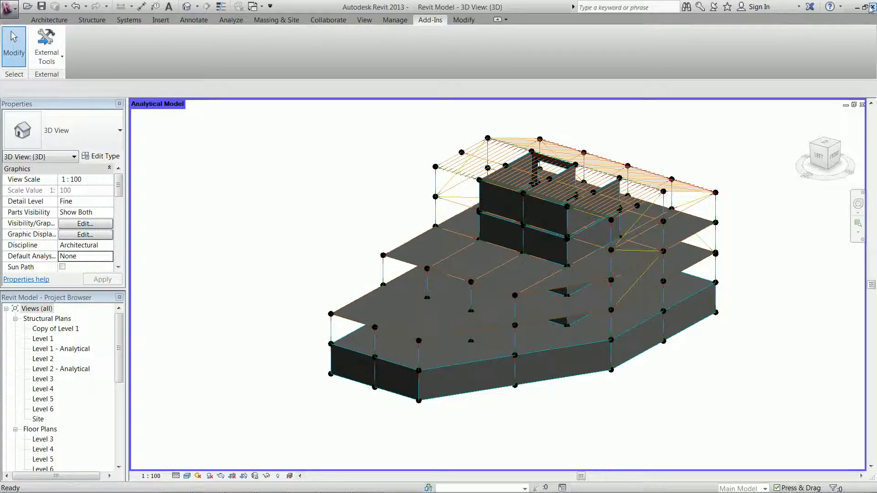
click(486, 255)
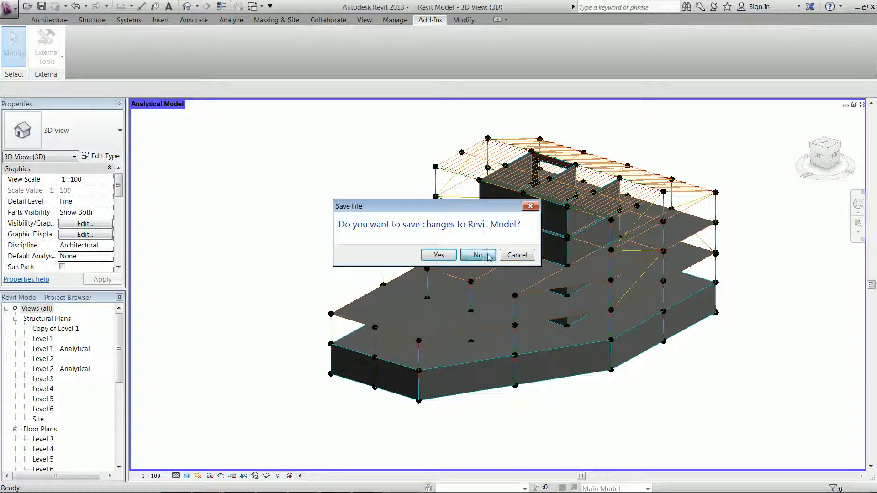
Step: Switch to midas Gen
key(alt+Tab)
key(alt+Tab)
key(alt+Tab)
key(alt+Tab)
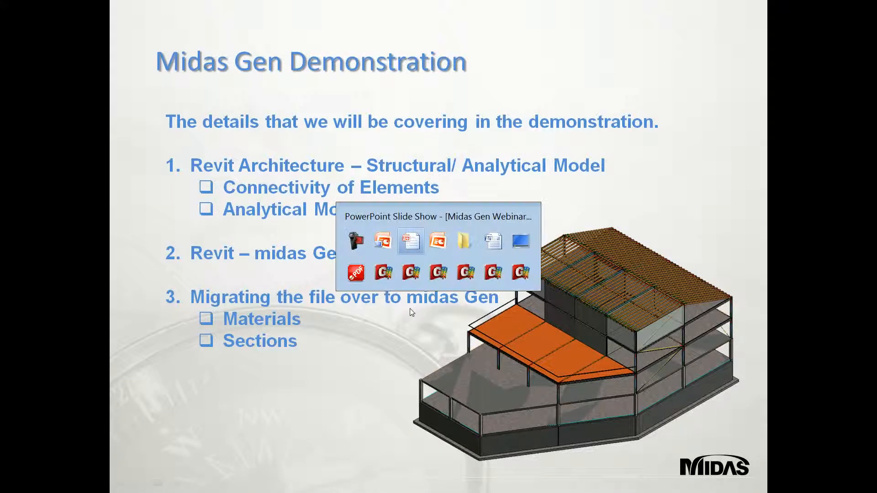
key(alt+Tab)
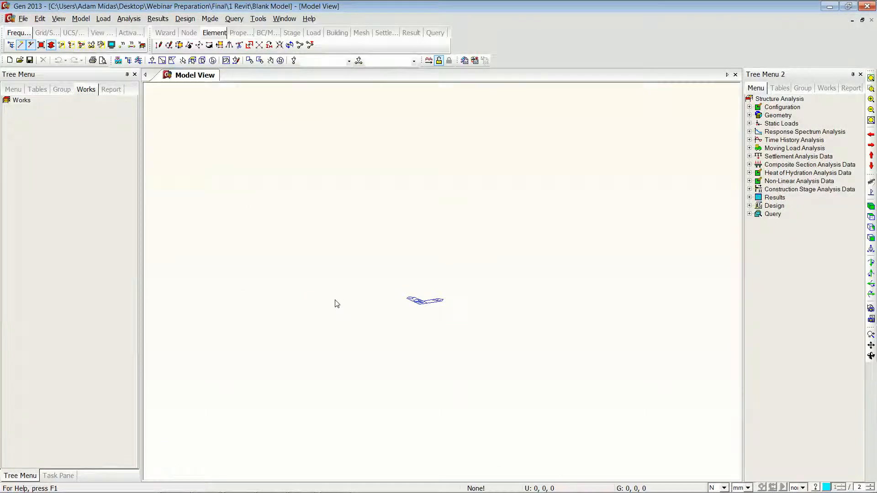
Step: Import the Revit Model1 MGT file from the 1 Revit folder
click(22, 19)
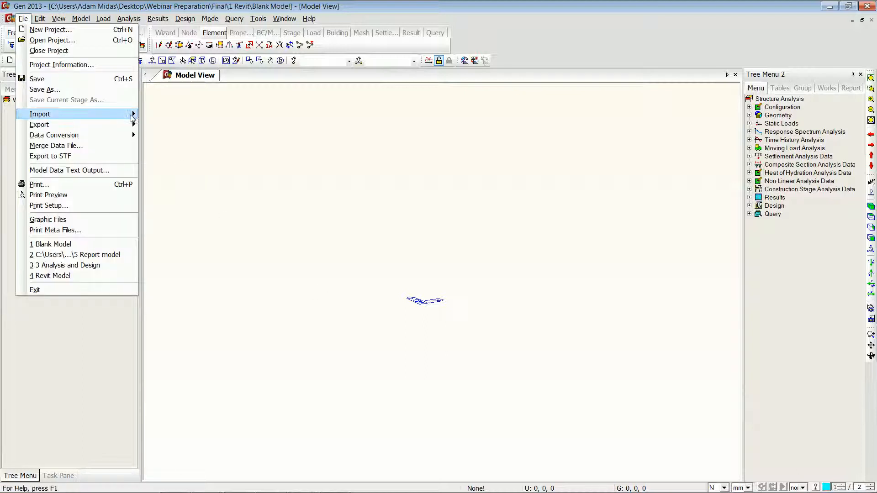
mouse_move(131, 117)
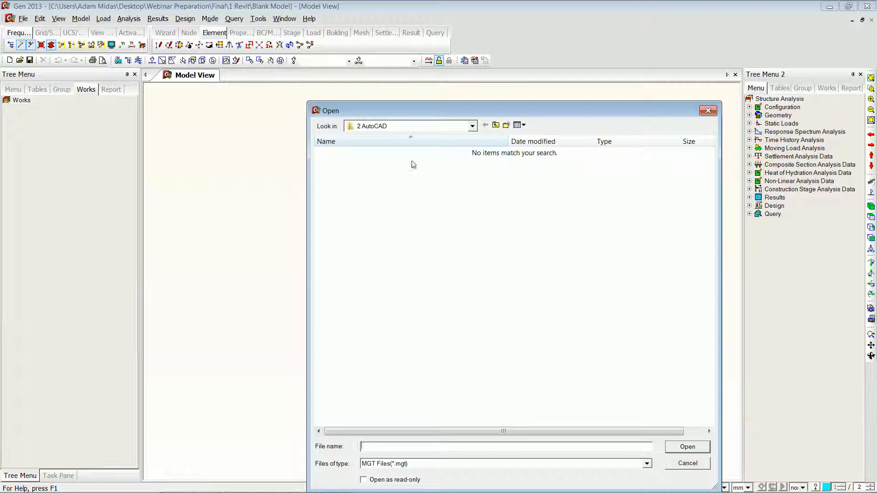
click(496, 125)
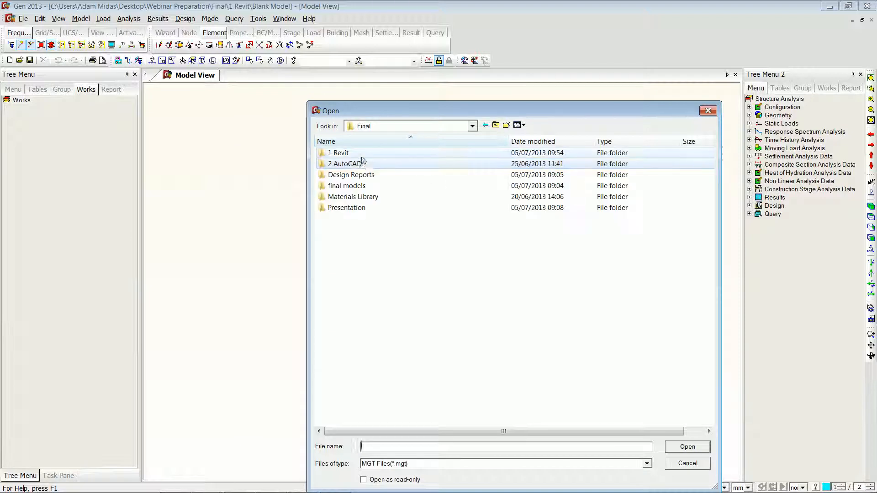
double_click(357, 153)
click(359, 165)
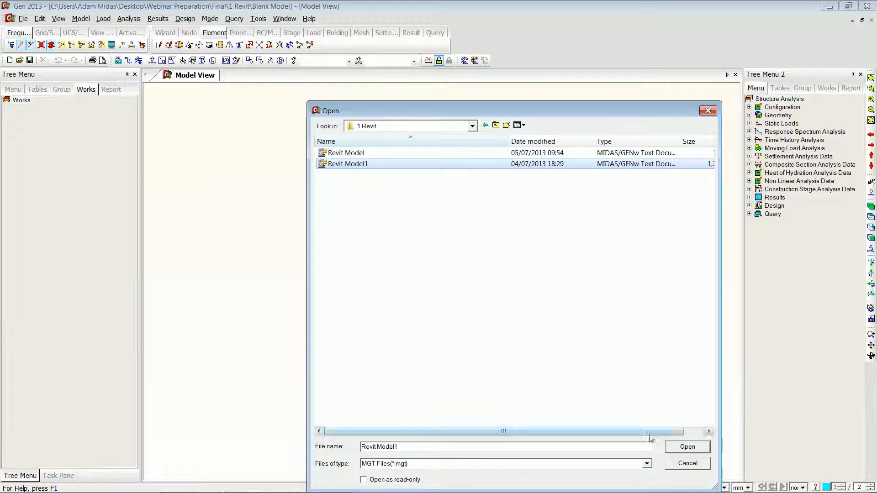
click(679, 448)
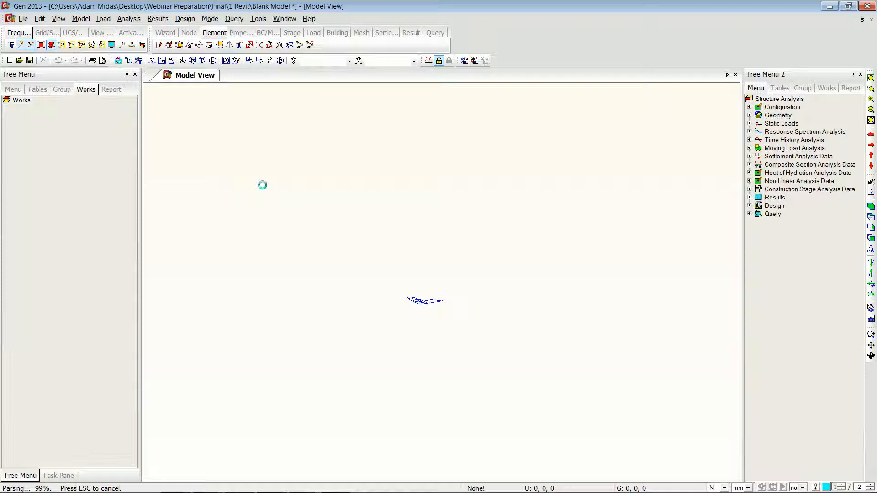
Step: Turn off node display in the model view
click(110, 45)
click(356, 182)
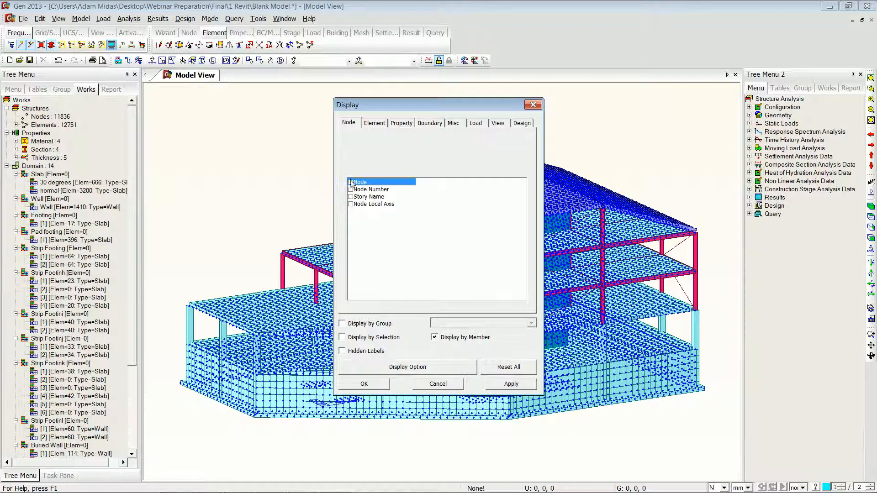
click(387, 387)
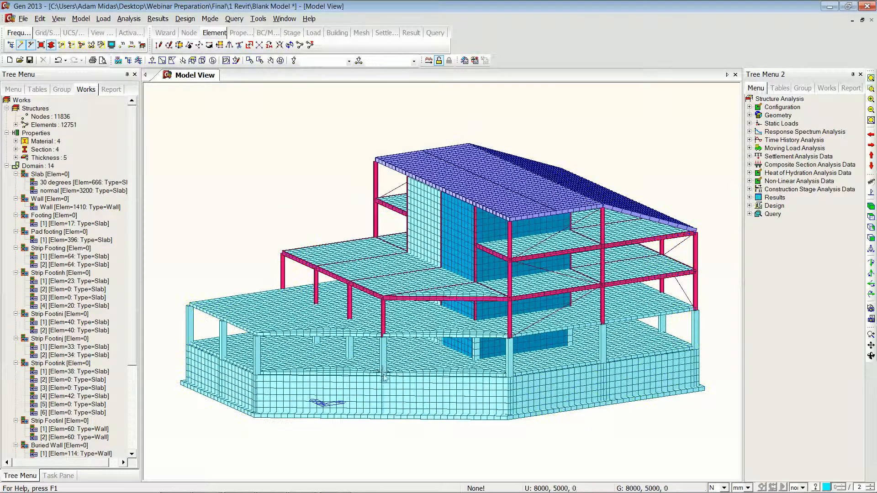
Step: Review the imported materials and sections in the works tree and rotate the model to inspect it
click(7, 166)
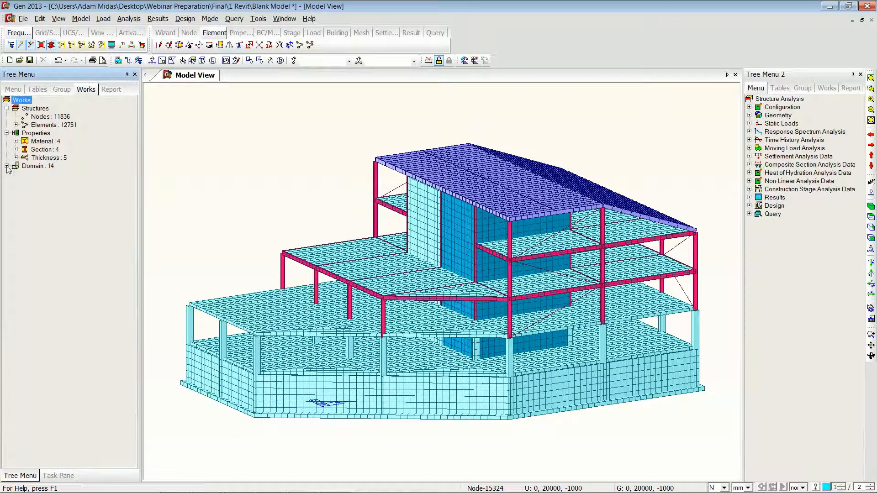
click(16, 142)
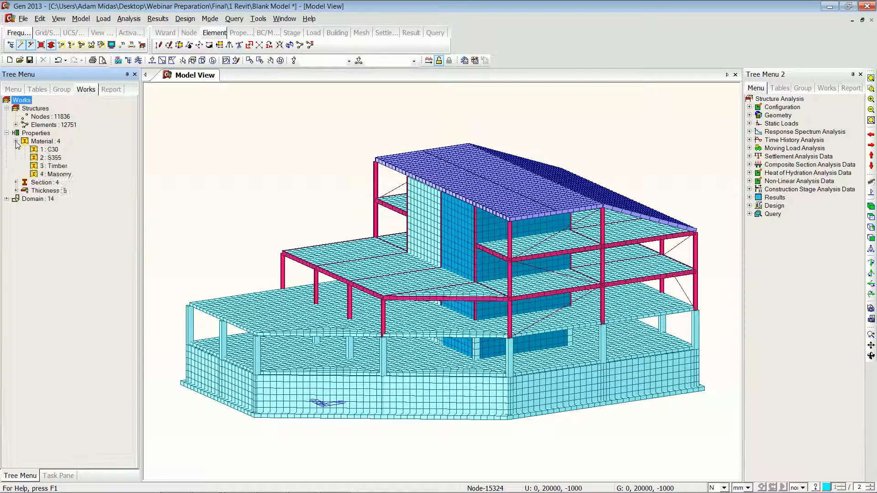
click(16, 182)
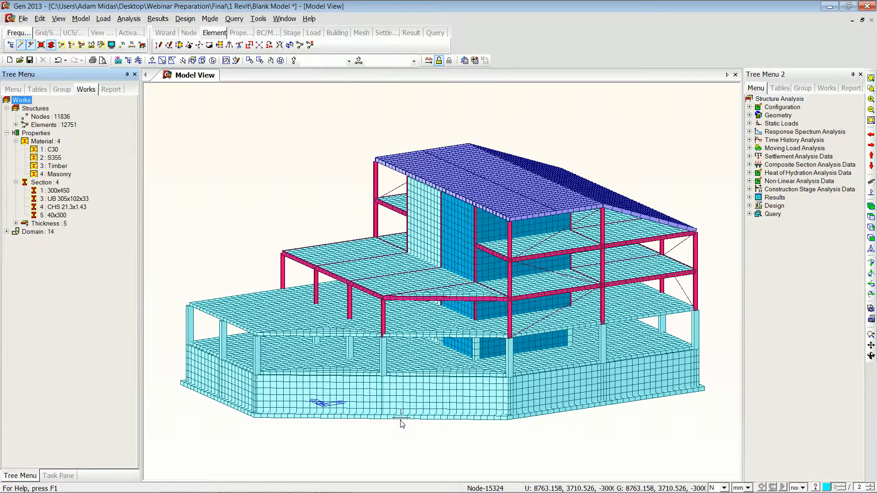
mouse_move(401, 391)
ctrl+middle_down()
mouse_move(410, 327)
mouse_move(413, 393)
ctrl+middle_up()
drag(376, 397, 418, 419)
mouse_move(288, 330)
mouse_down()
mouse_move(342, 340)
mouse_move(298, 340)
mouse_move(280, 350)
mouse_up()
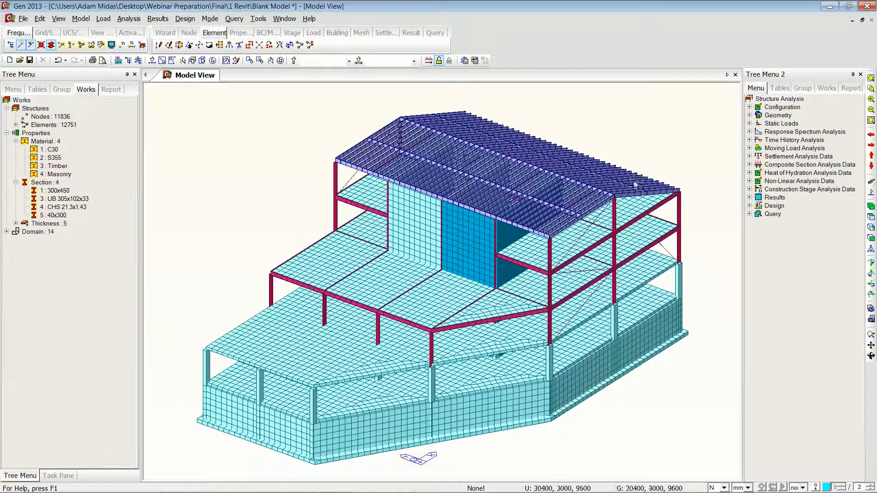
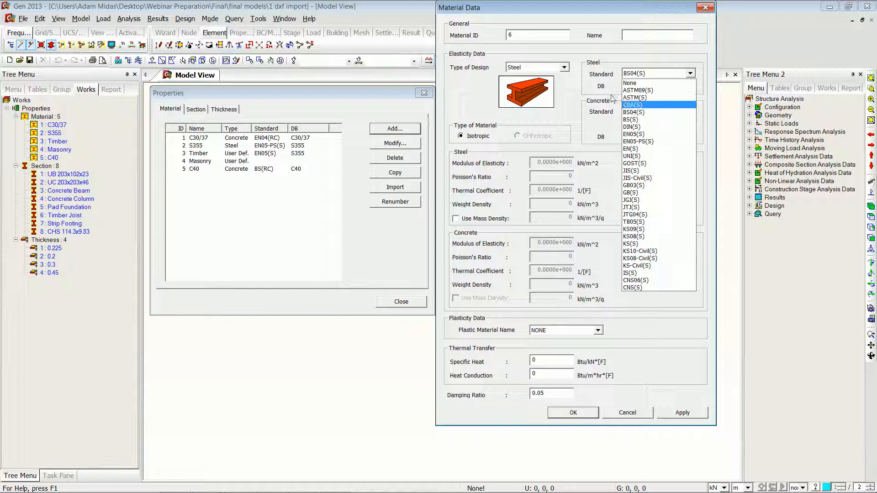
Step: Define the new material as steel using the BS04(S) standard and the S355 database grade
click(657, 113)
click(689, 86)
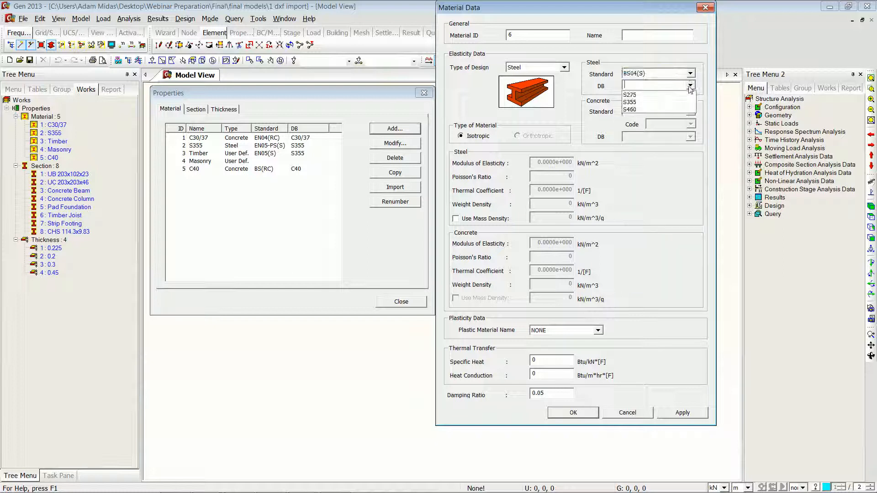
click(660, 102)
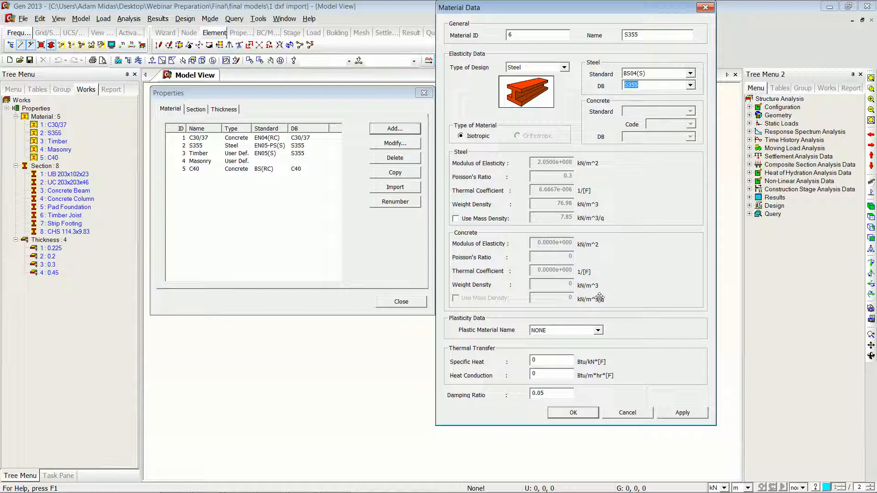
click(573, 413)
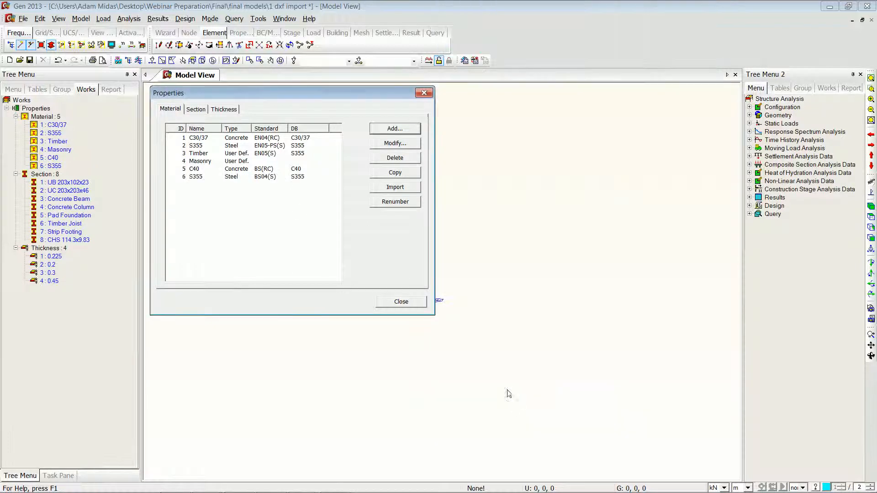
Step: Add a BS database I-section UBP 203x203x54 and close the properties dialog
click(196, 110)
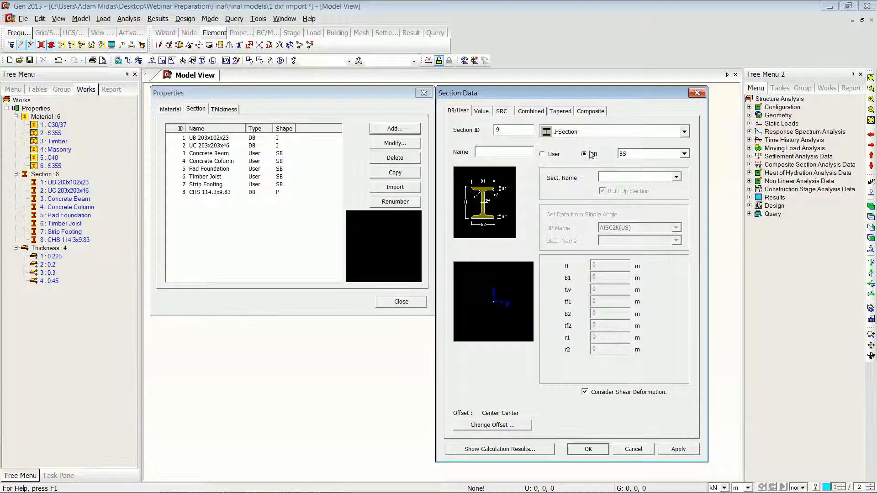
click(684, 154)
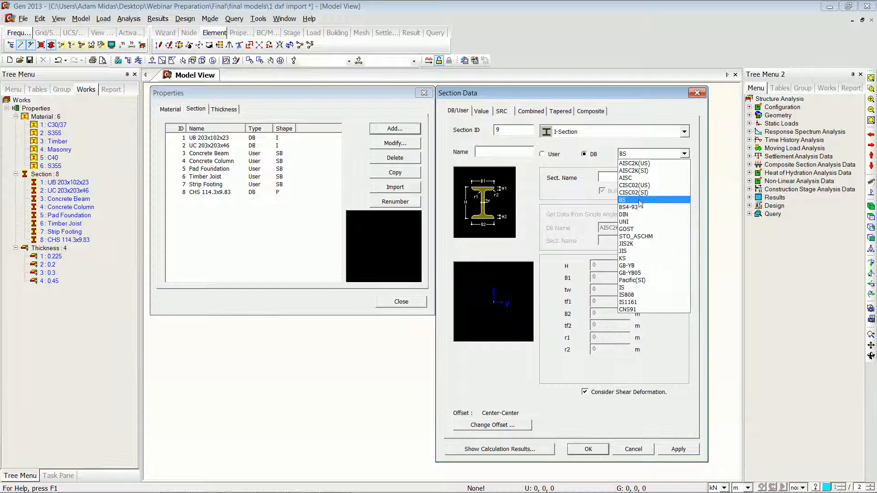
click(648, 154)
click(684, 132)
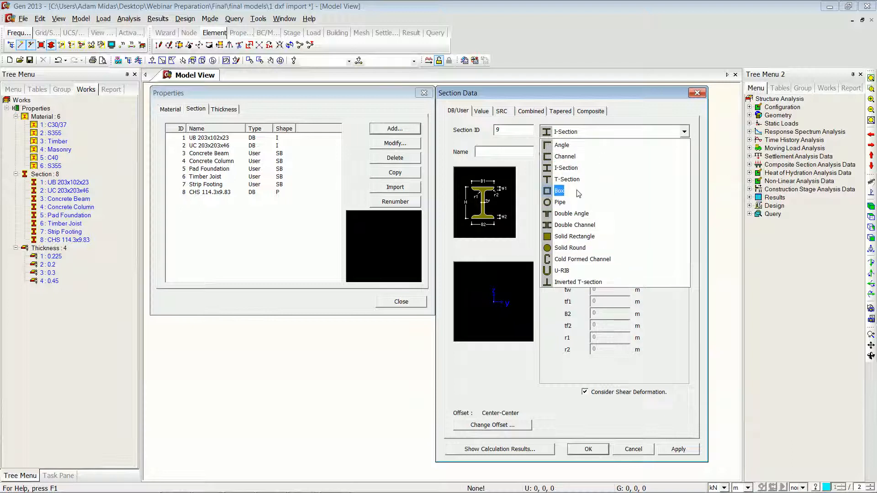
click(524, 214)
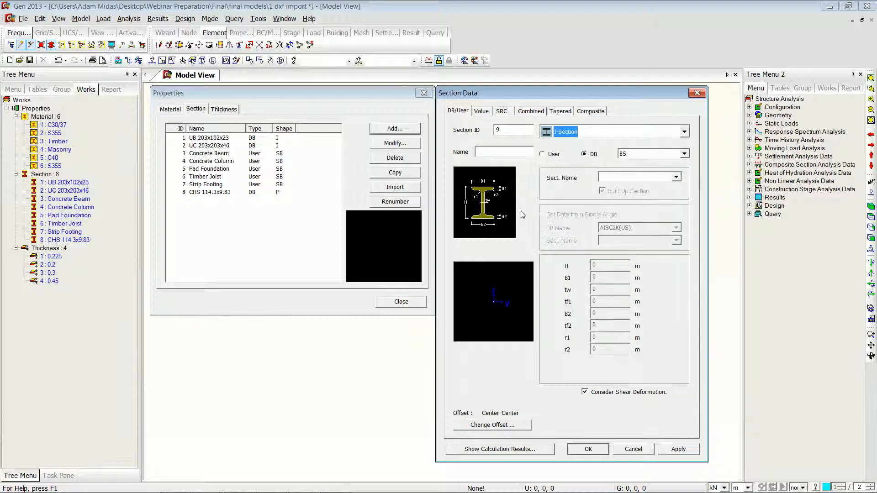
click(675, 177)
drag(675, 215, 676, 310)
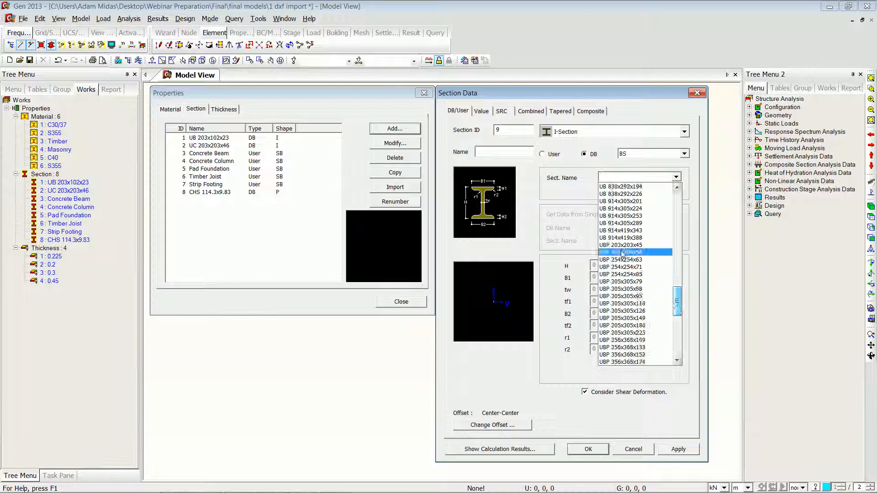
click(622, 252)
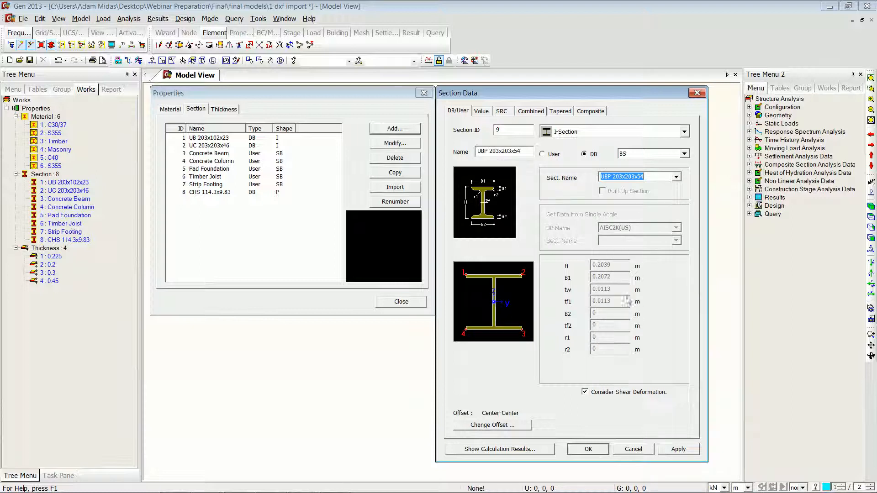
click(589, 449)
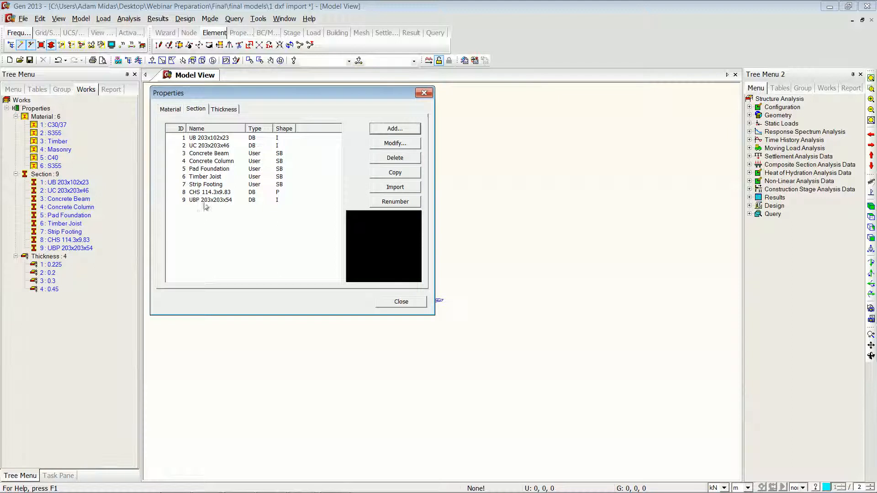
click(396, 303)
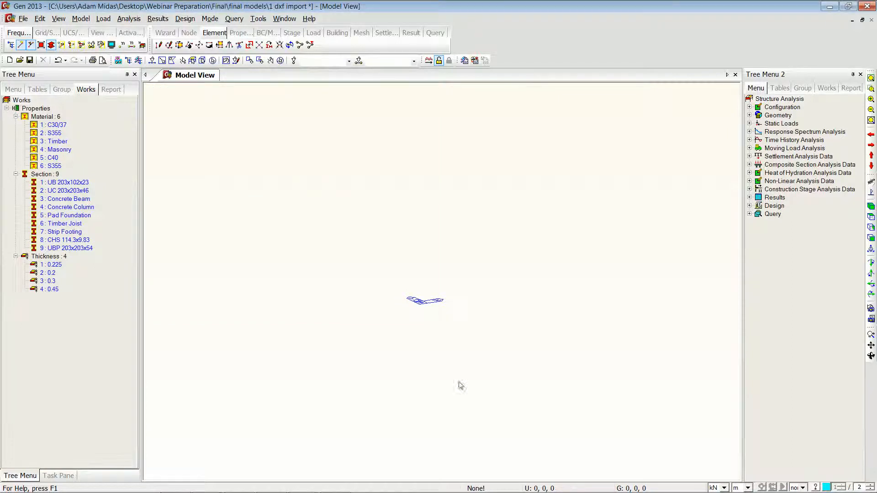
Step: Start a DXF import and open the 20130616 CAD File from the 2 AutoCAD folder
click(22, 18)
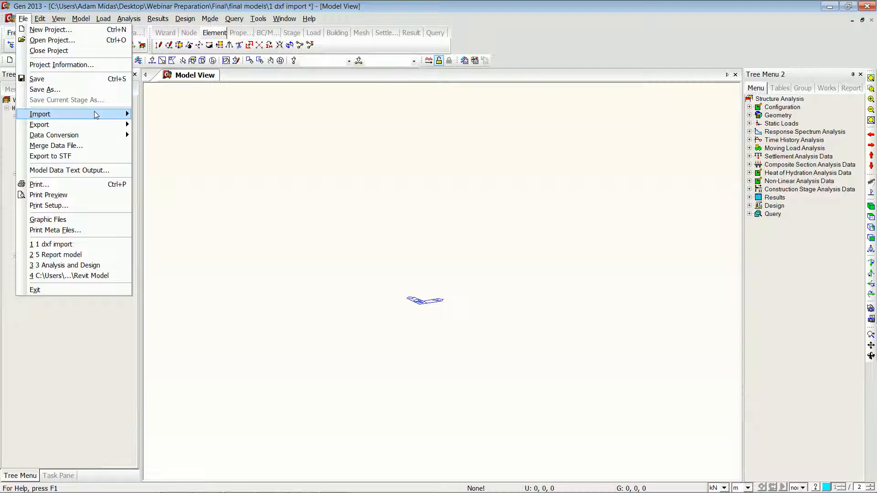
mouse_move(95, 114)
click(169, 125)
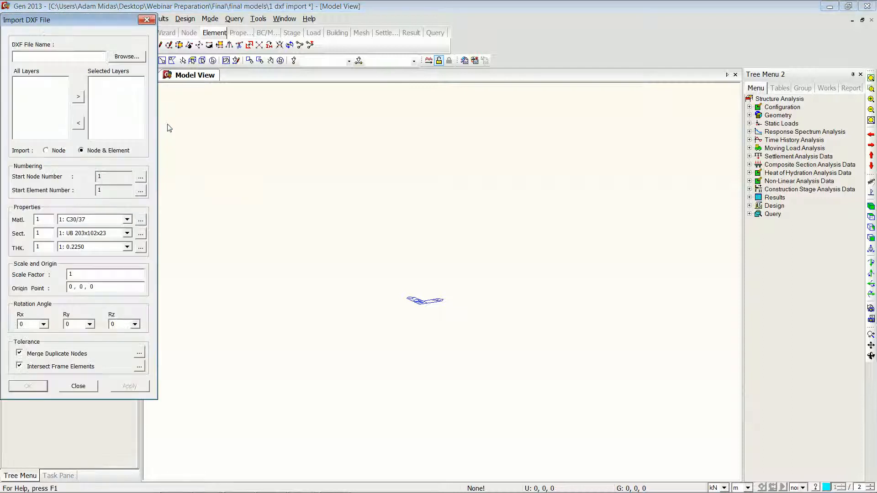
click(130, 56)
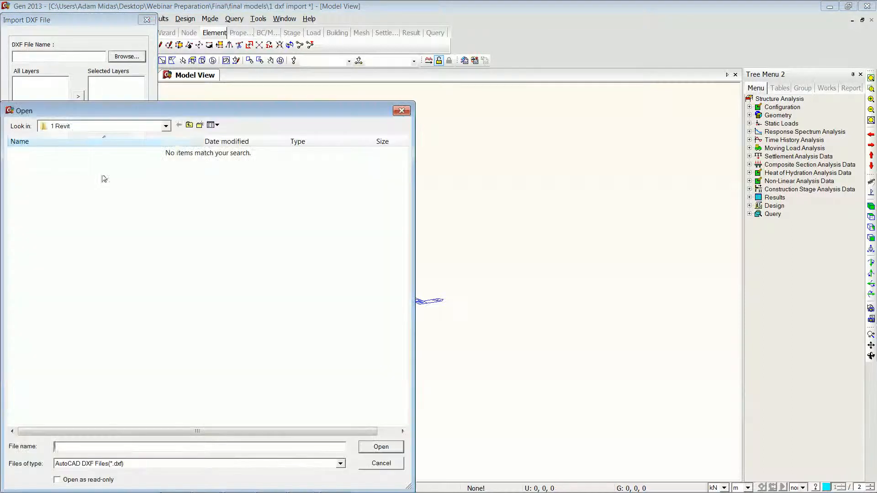
click(189, 125)
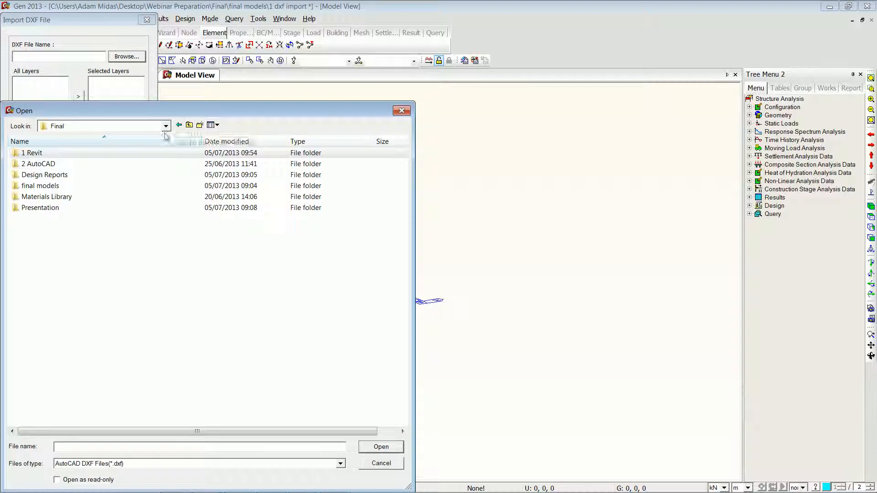
double_click(49, 164)
click(50, 153)
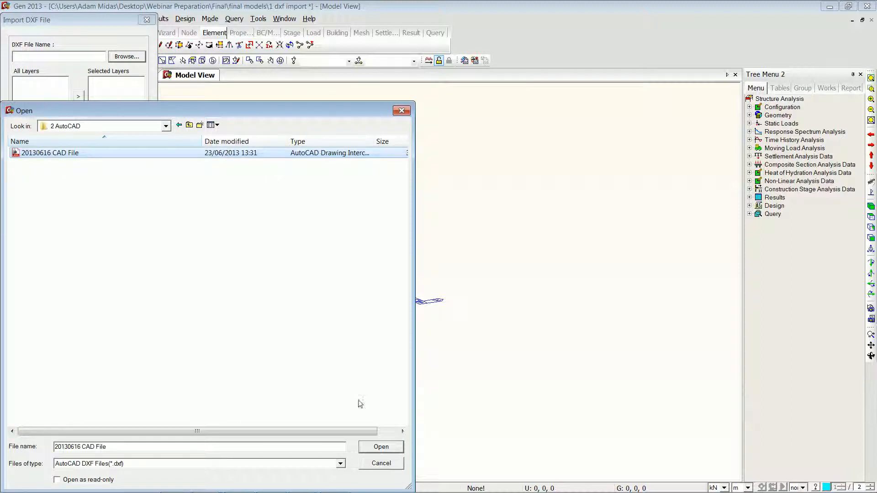
click(381, 447)
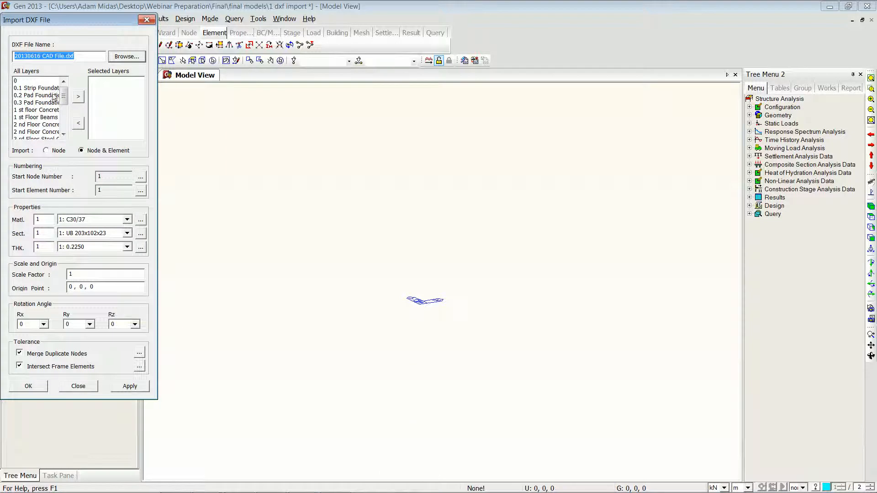
Step: Import all layers except 0 as nodes and elements with section 3: Concrete Beam
click(53, 90)
click(64, 133)
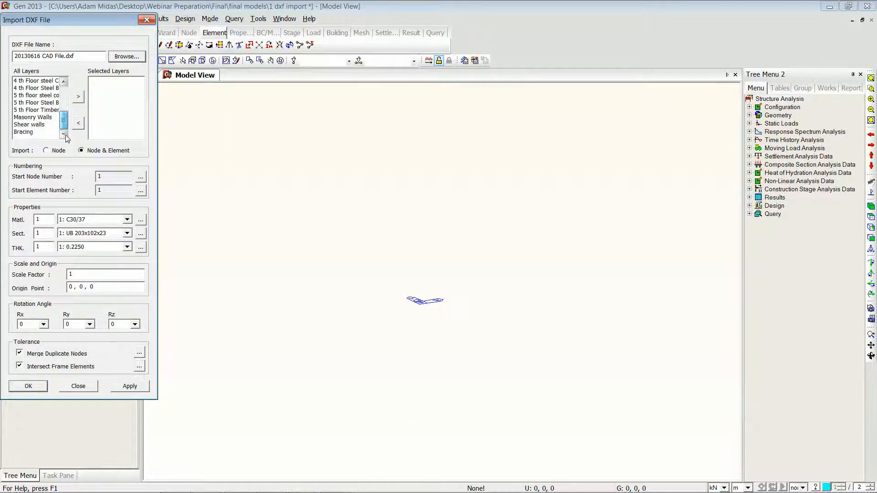
shift+click(29, 132)
click(76, 100)
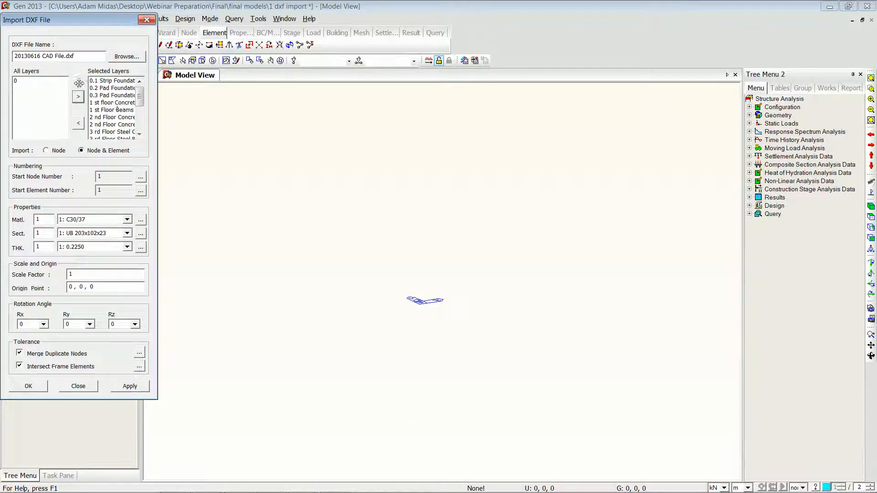
click(127, 233)
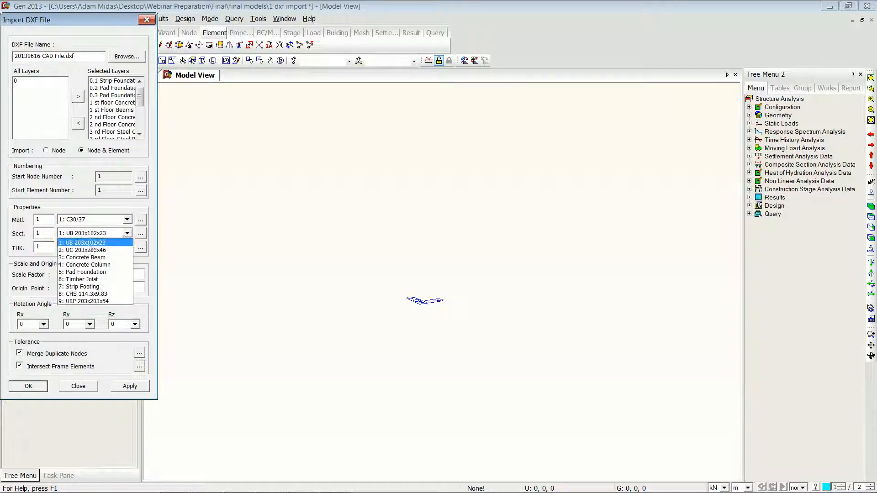
click(93, 257)
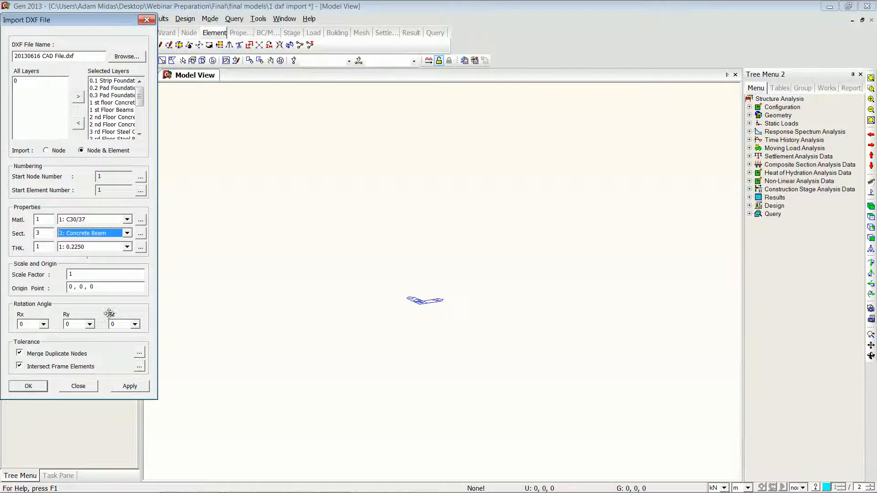
click(28, 387)
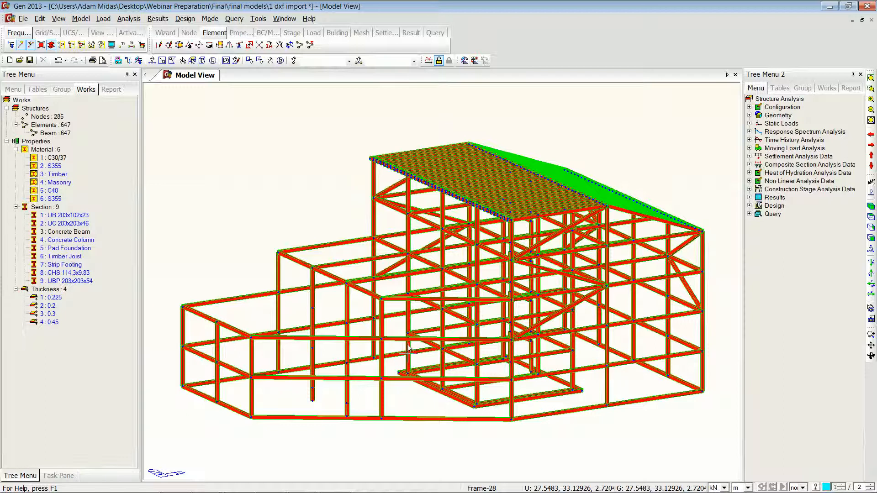
Step: Change the element drawing colour option in the display options and apply the display settings
click(112, 45)
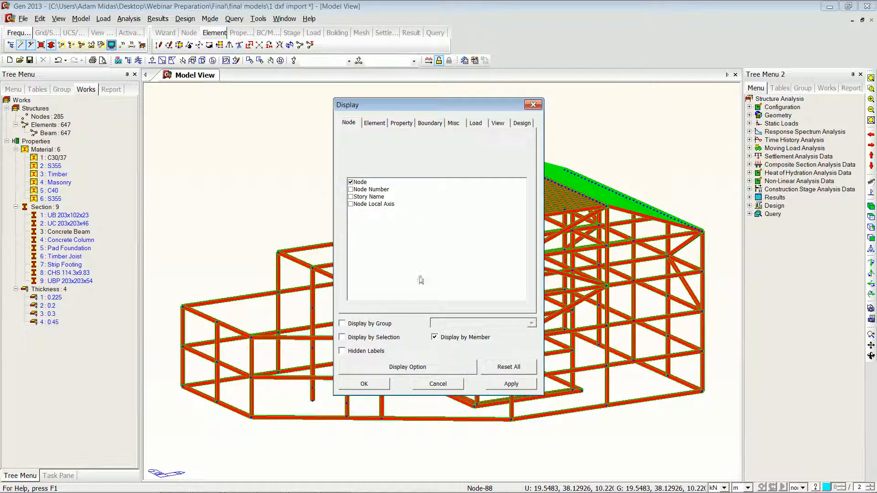
click(408, 366)
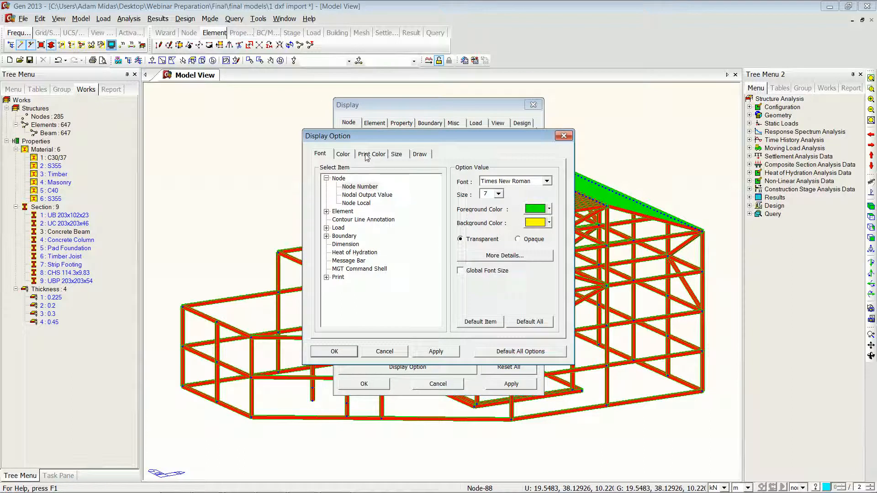
click(343, 154)
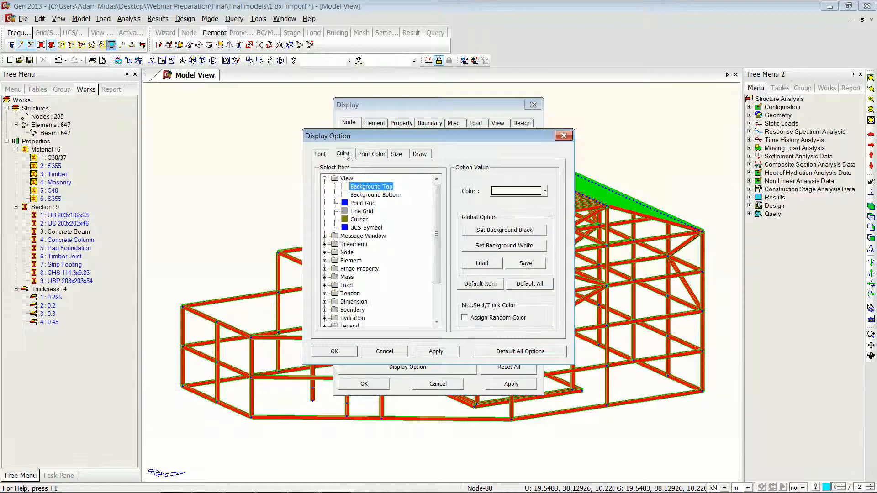
click(417, 155)
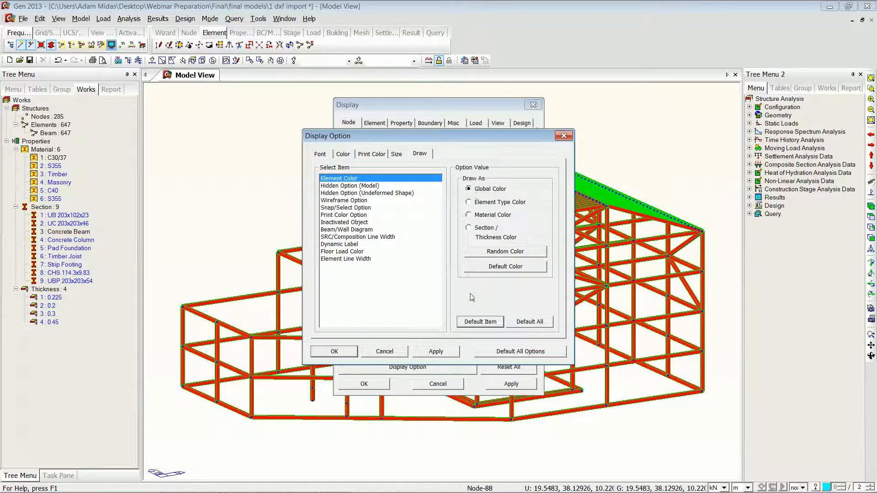
click(351, 352)
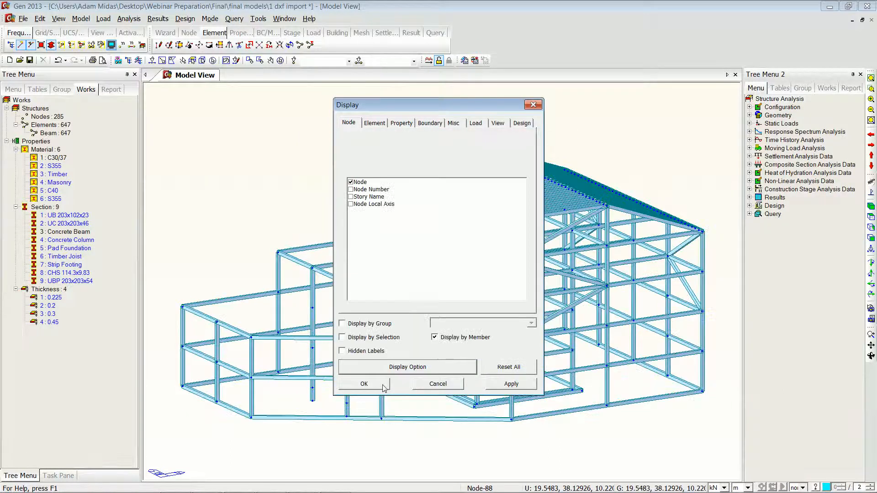
click(364, 384)
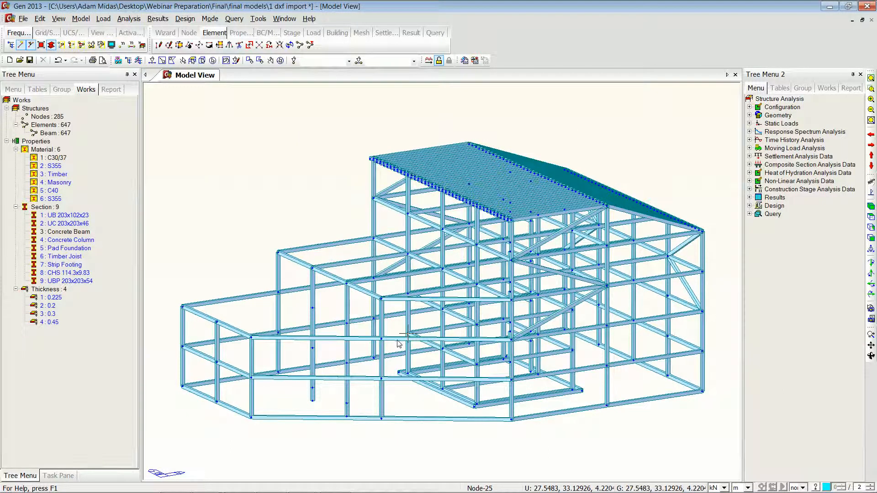
Step: Select the structure groups from 0.1 Strip Foundation to 2nd Floor Concrete Beams and assign them material C30/37
click(803, 89)
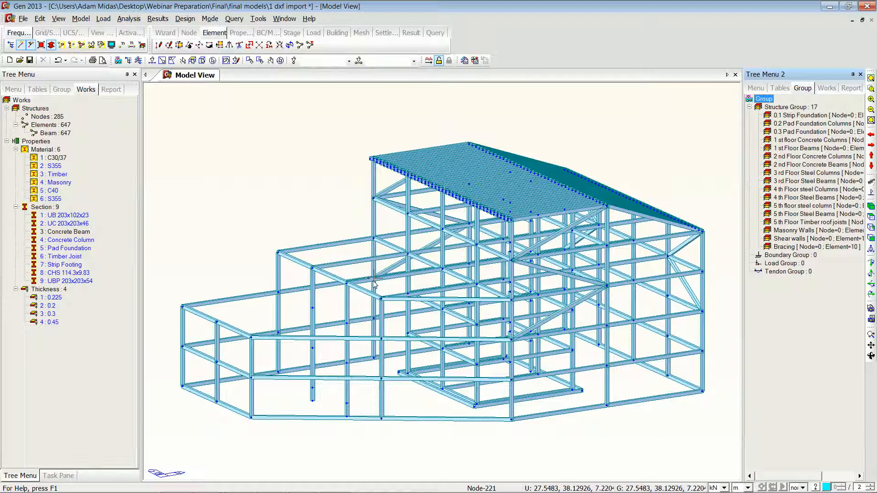
click(804, 116)
double_click(800, 118)
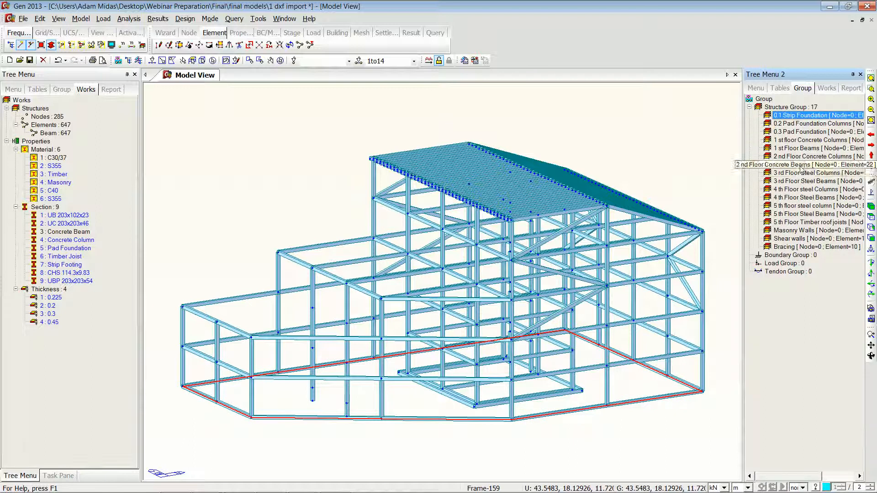
shift+click(800, 165)
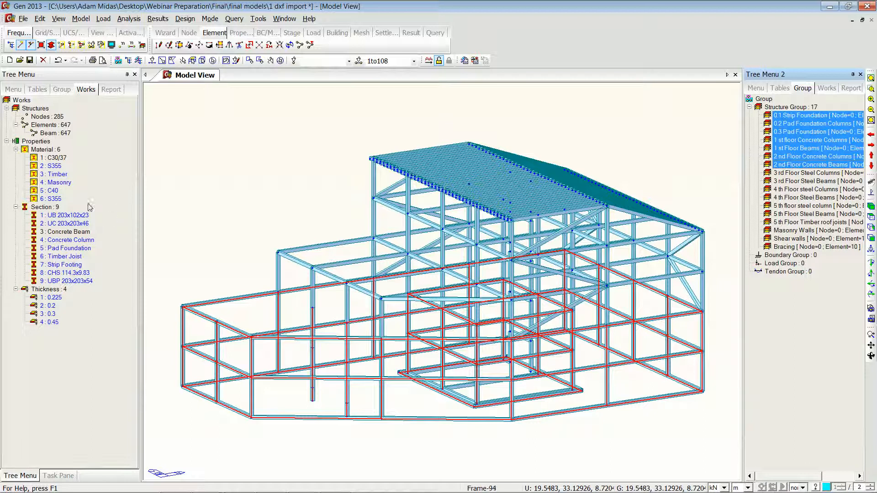
drag(52, 159, 241, 224)
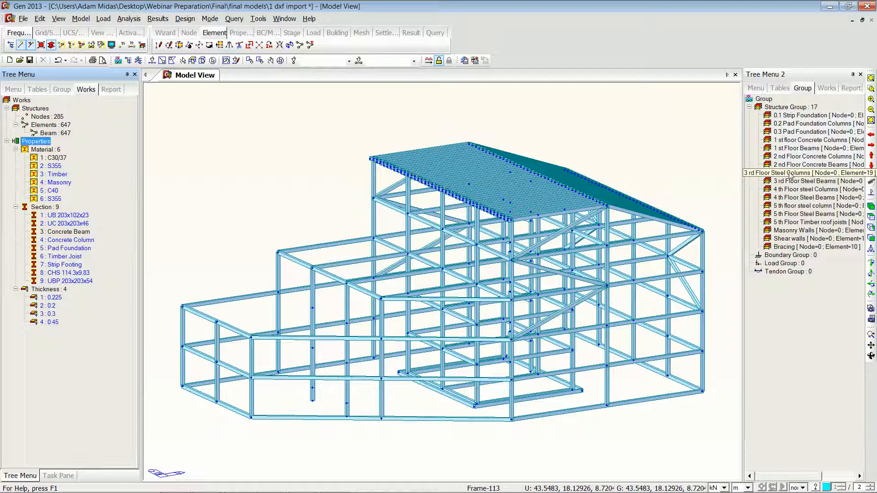
Step: Select the groups from 3rd Floor Steel Columns to 5th Floor Steel Beams plus Bracing and assign them material 2: S355
double_click(790, 173)
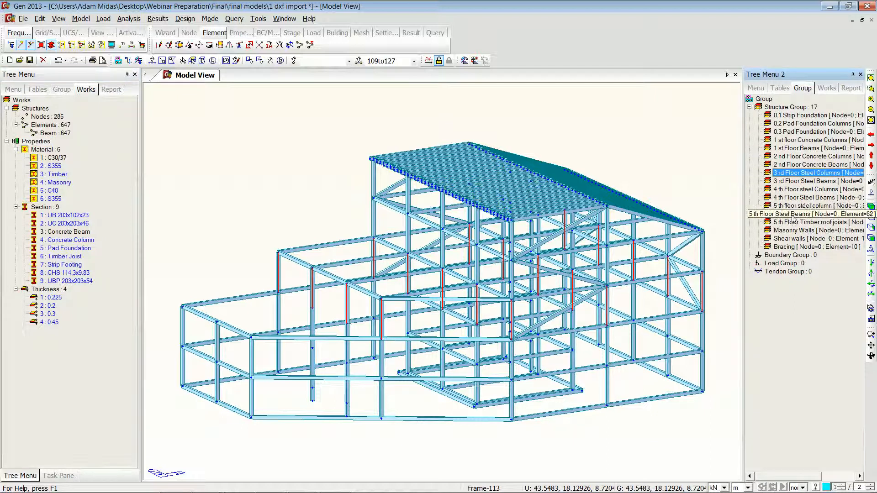
shift+click(792, 214)
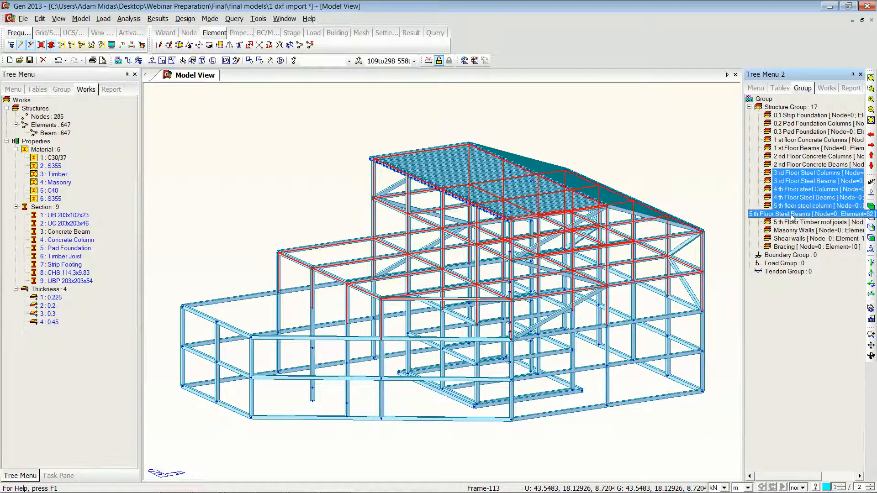
ctrl+click(779, 249)
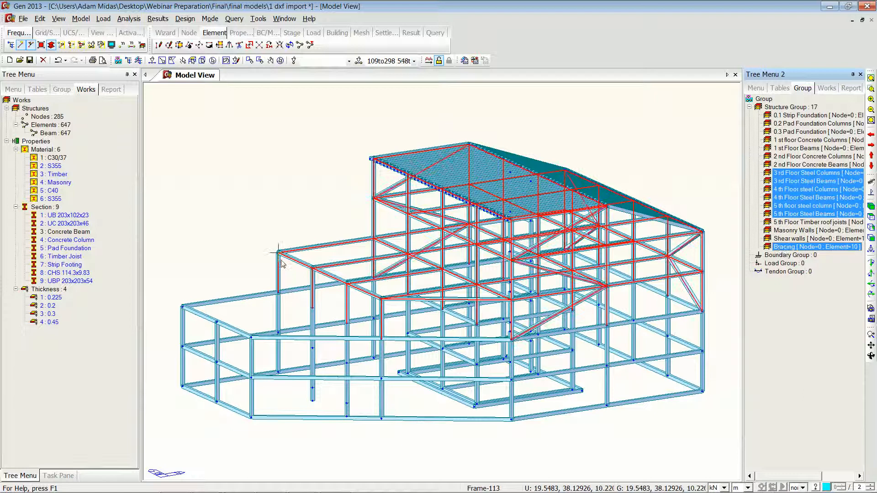
drag(54, 168, 263, 247)
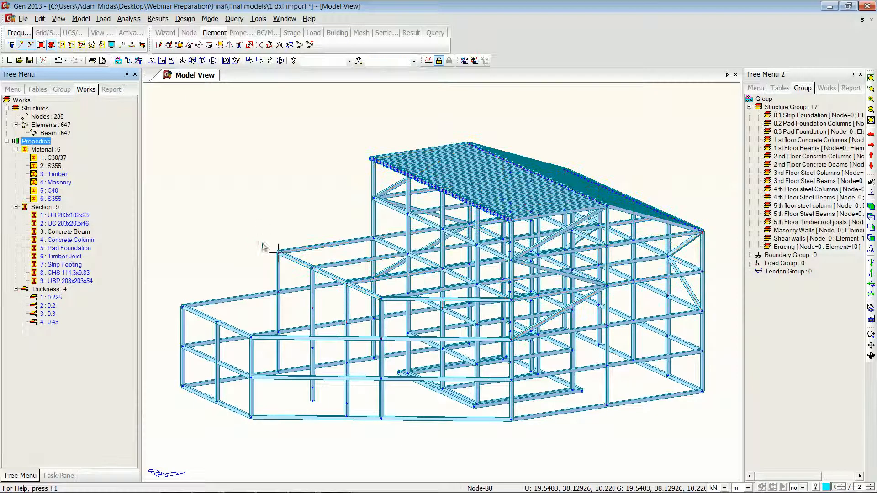
Step: Reselect the same elements and assign them section 2: UC 203x203x46
click(225, 60)
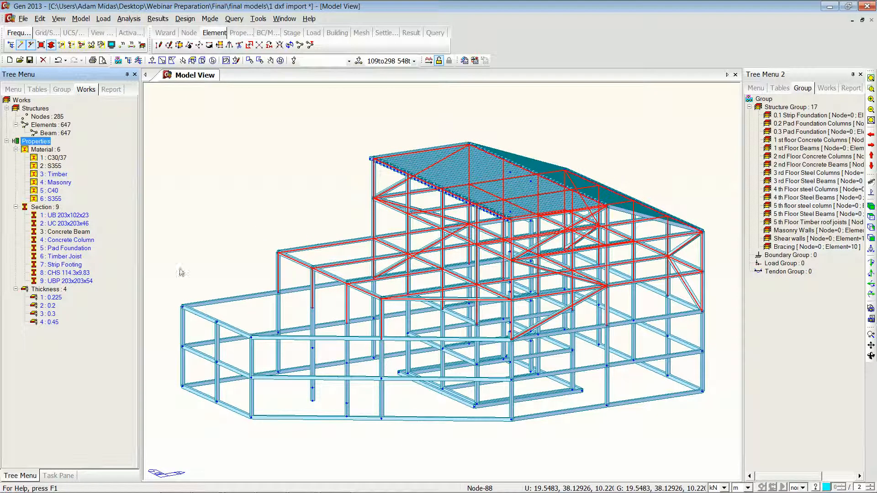
drag(68, 225, 291, 202)
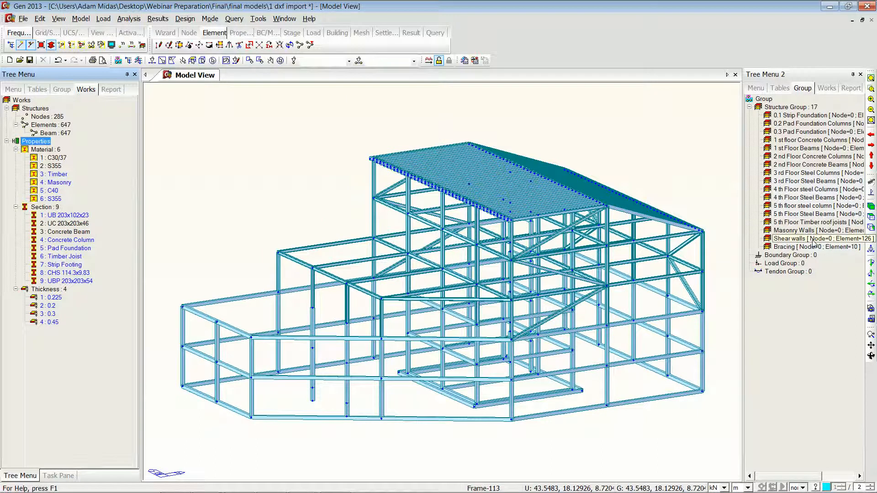
Step: Select the Bracing group and assign it section 8: CHS 114.3x3.83
double_click(803, 247)
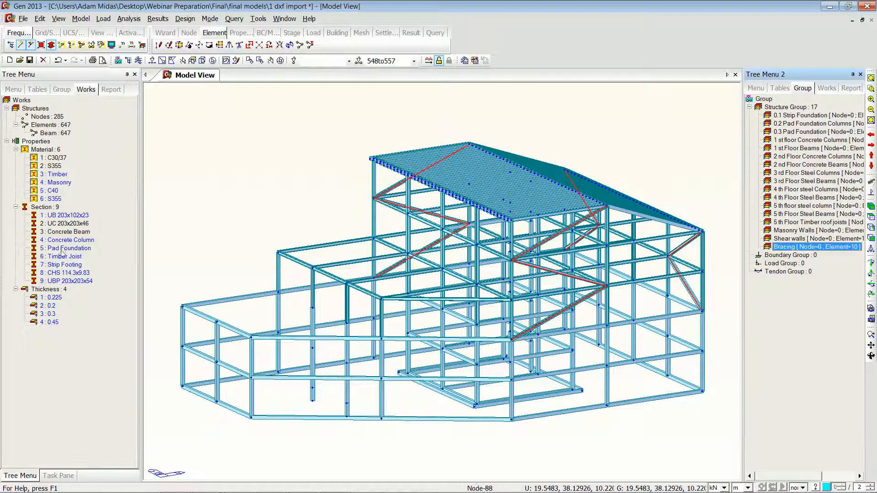
drag(68, 272, 316, 191)
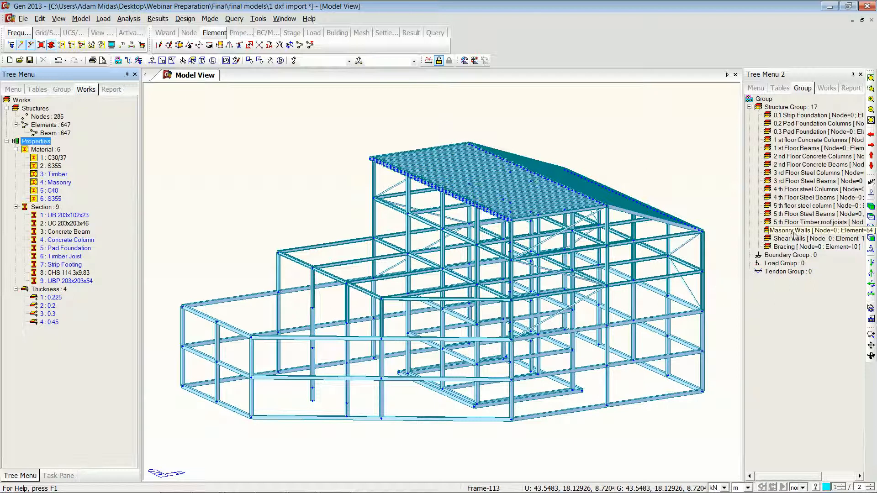
Step: Select the 5th Floor Timber roof joists group and assign it material 3: Timber and section 6: Timber Joist
double_click(802, 223)
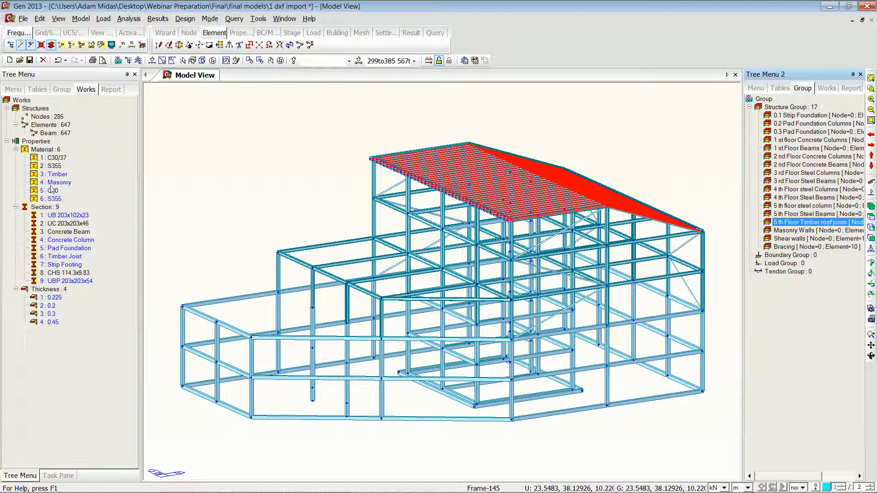
drag(57, 175, 247, 187)
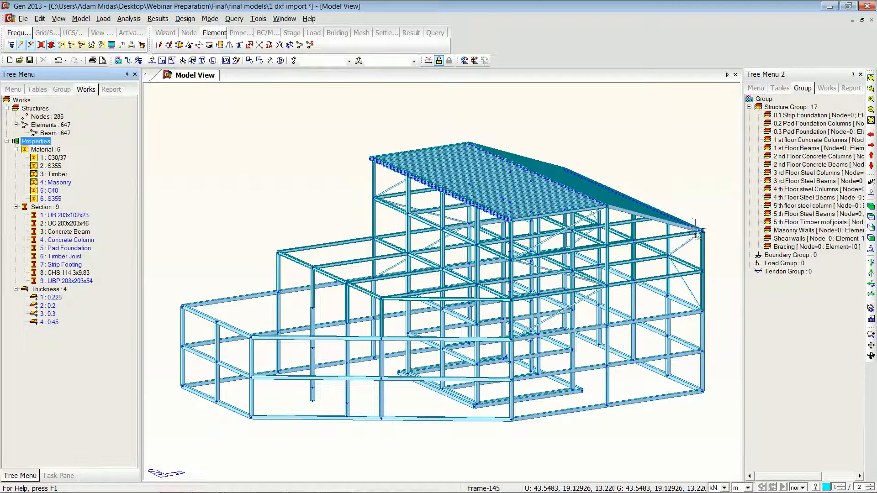
click(226, 60)
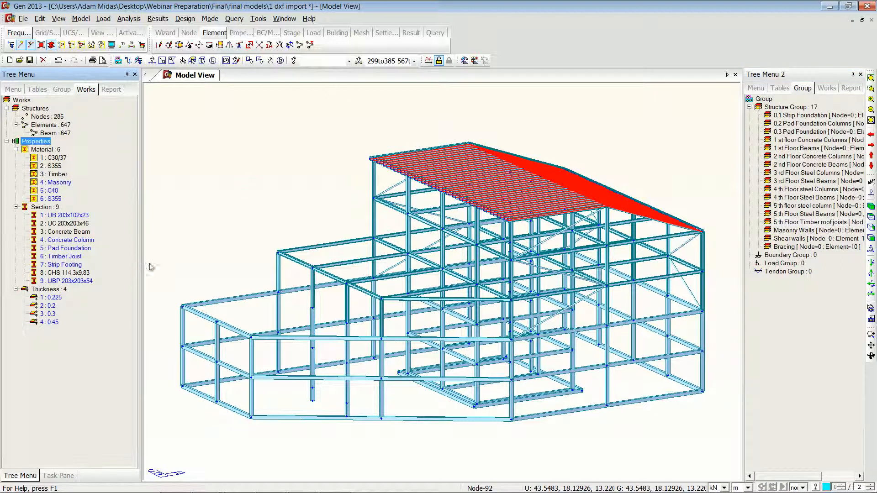
drag(63, 259, 315, 214)
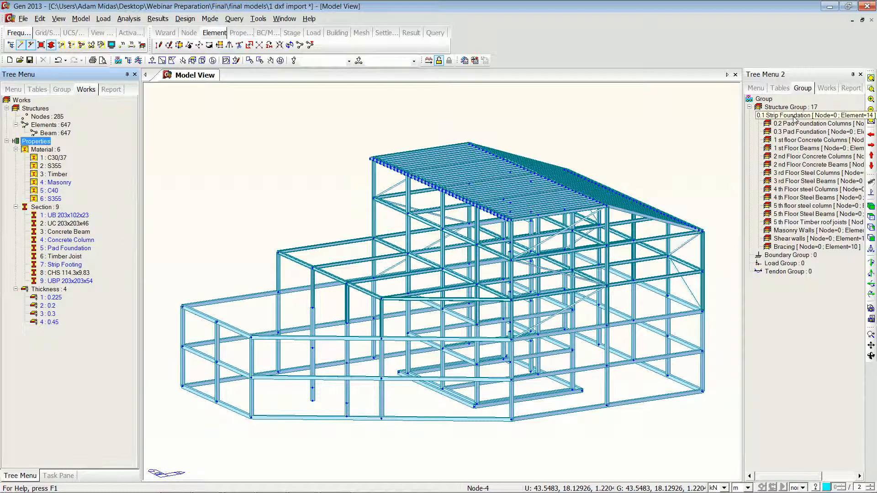
Step: Select the 0.1 Strip Foundation group and assign it section 7: Strip Footing
double_click(794, 118)
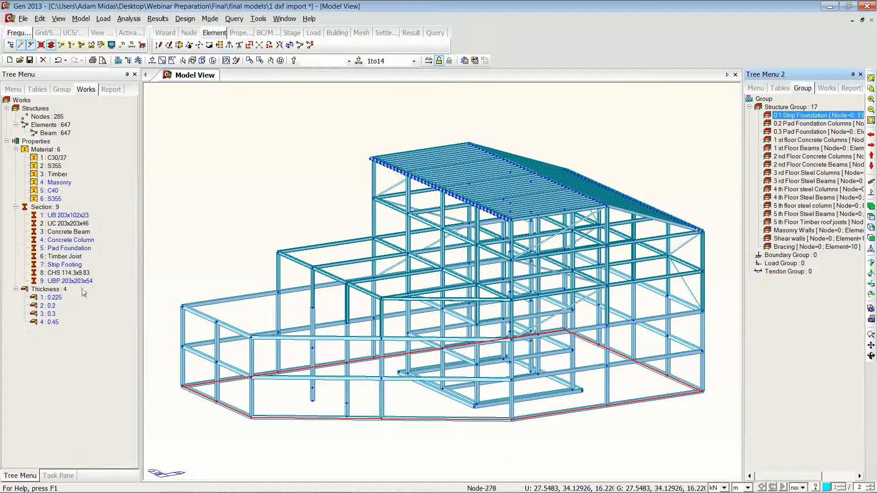
drag(64, 266, 201, 253)
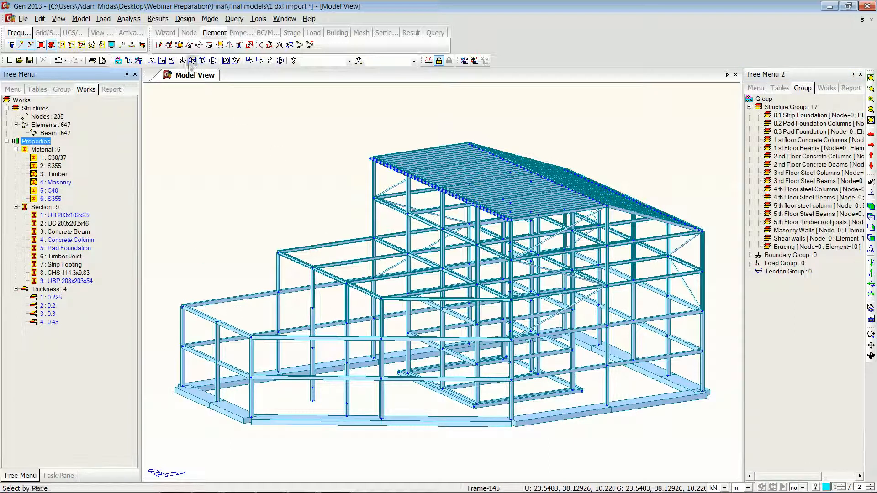
Step: Select the two pad foundation elements with a polygon selection and assign them section 5: Pad Foundation
click(173, 61)
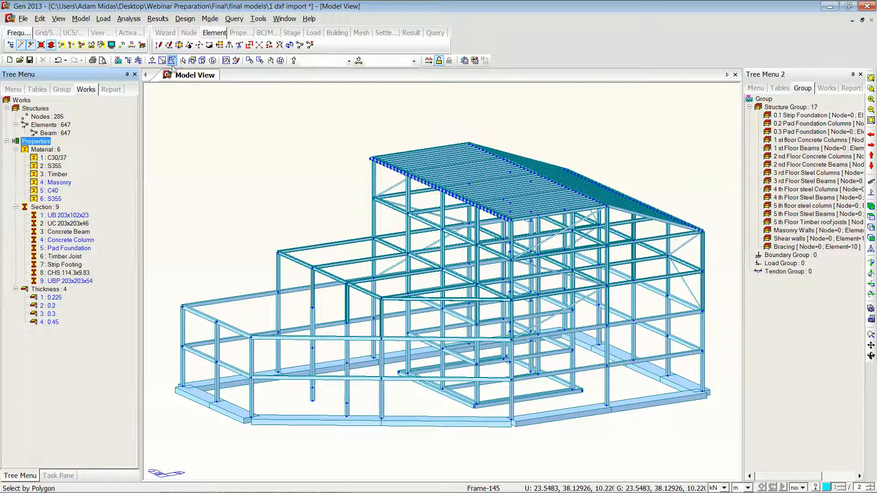
click(296, 383)
click(358, 393)
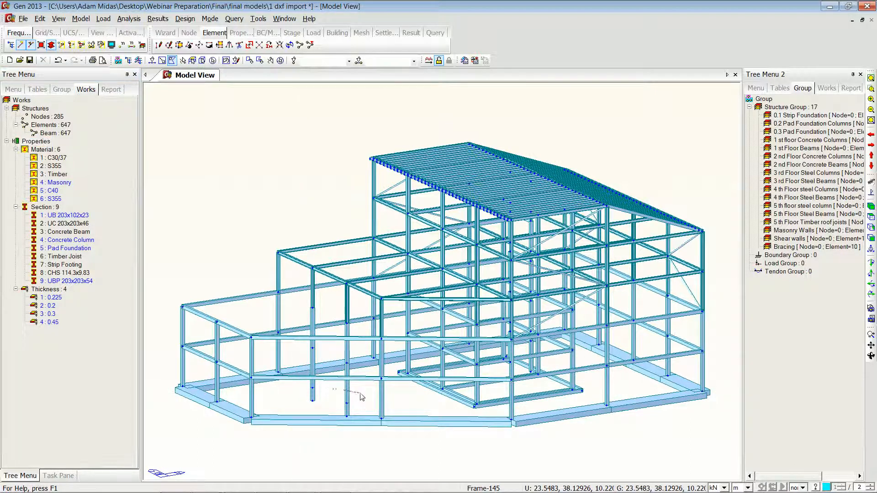
click(350, 431)
double_click(289, 402)
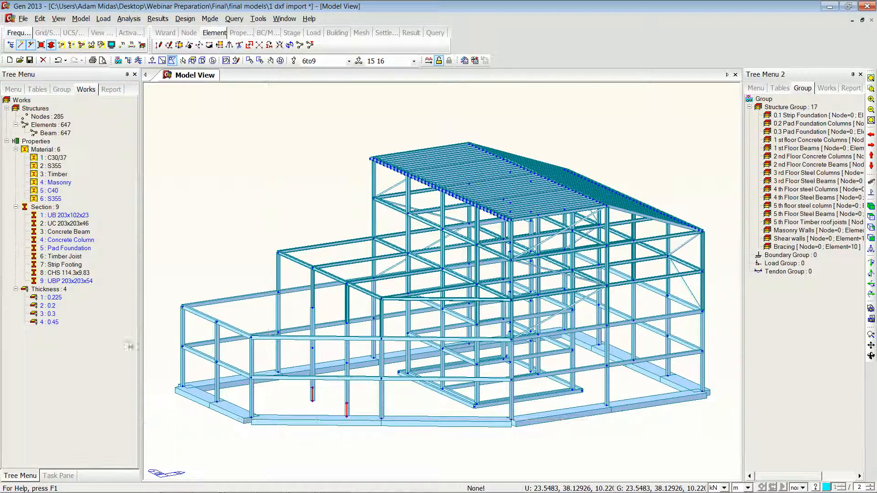
drag(67, 248, 292, 398)
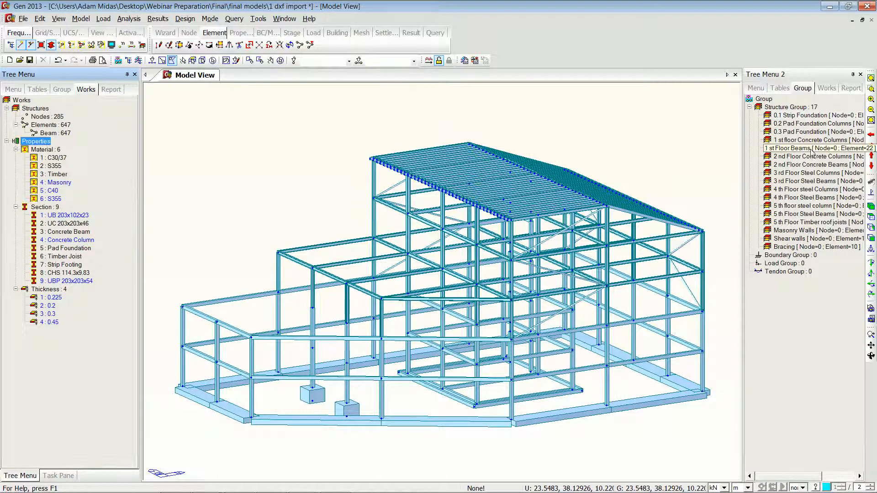
Step: Isolate the 0.3 Pad Foundation group and select all of its elements
double_click(815, 132)
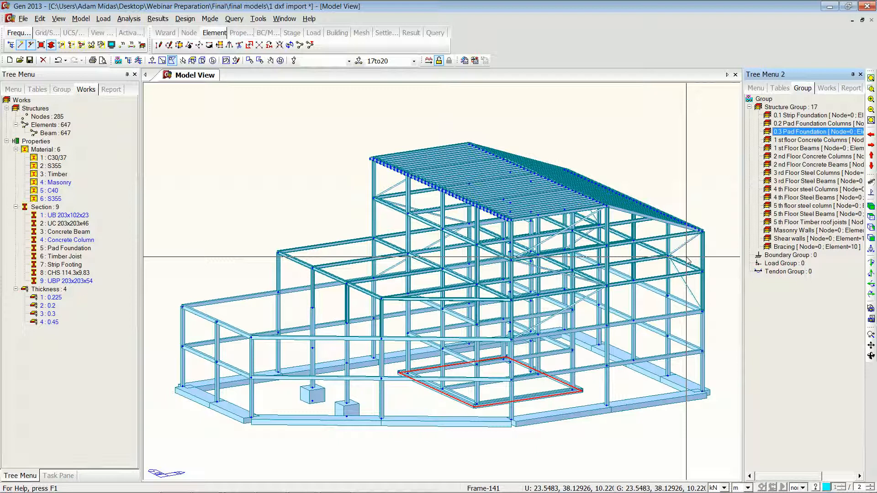
key(F2)
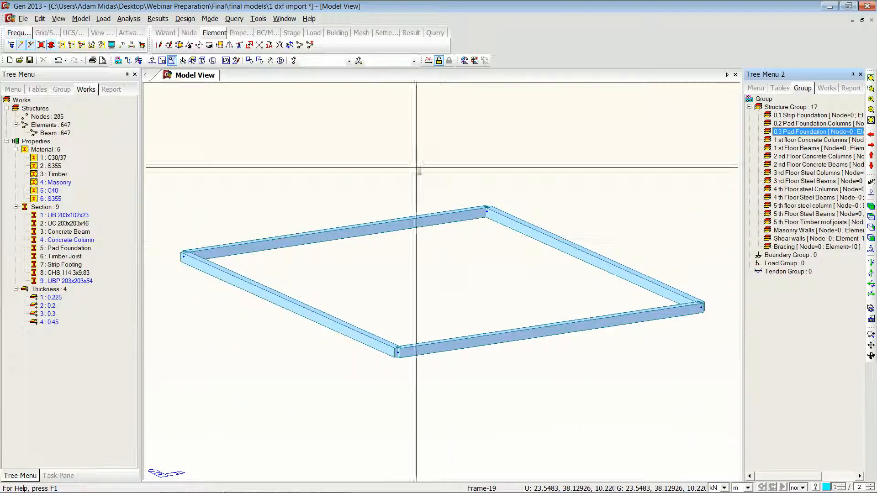
click(212, 61)
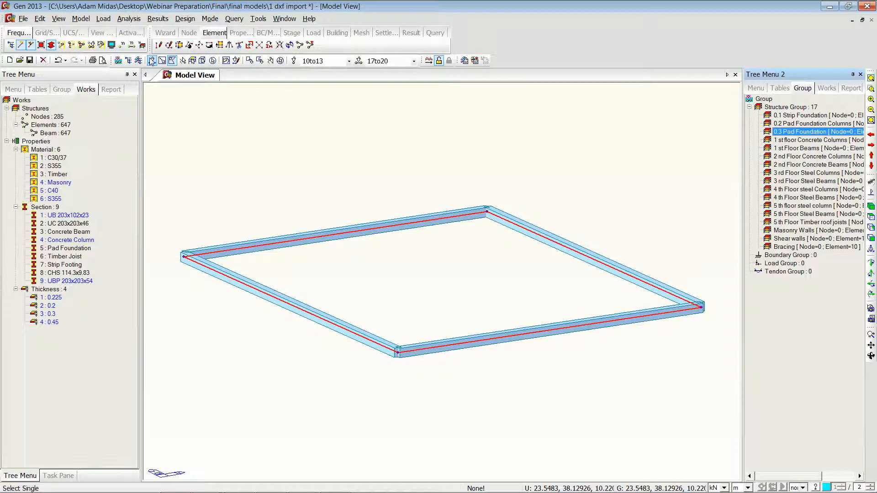
Step: Auto-mesh the pad foundation planar area as plates with thickness 4: 0.4500 and domain name Foundation mat
click(81, 19)
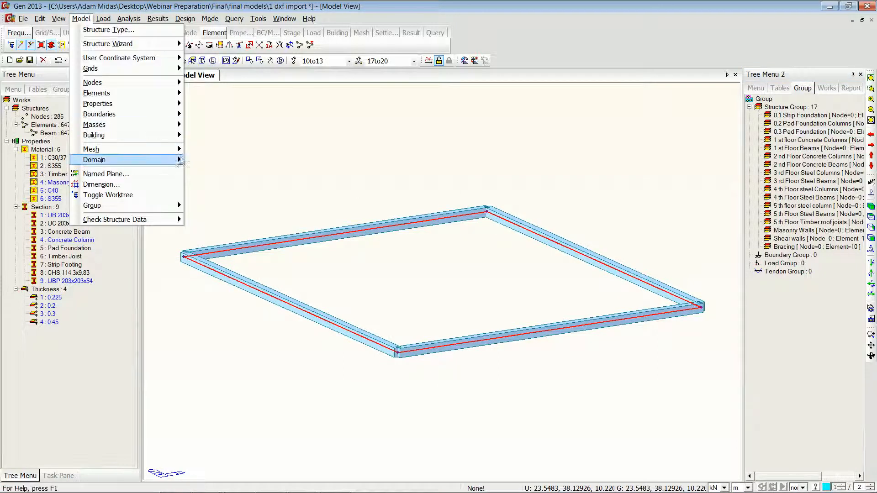
mouse_move(179, 152)
click(219, 148)
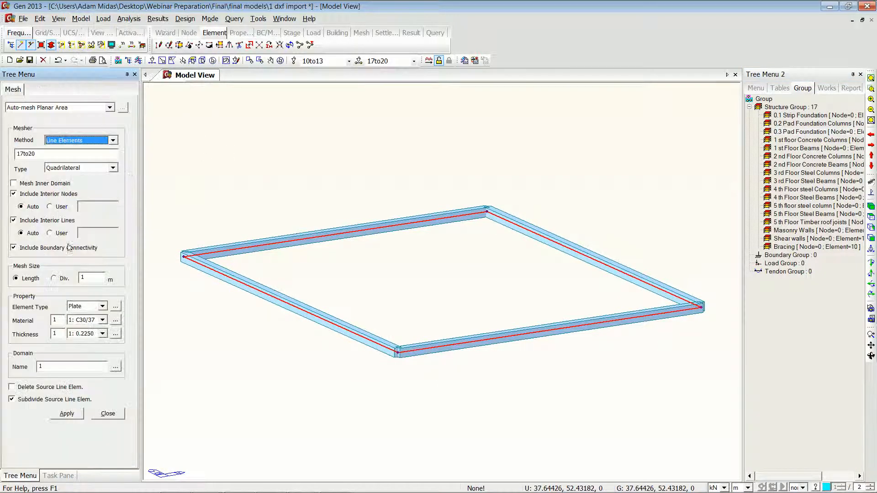
click(100, 334)
click(84, 366)
drag(72, 366, 2, 360)
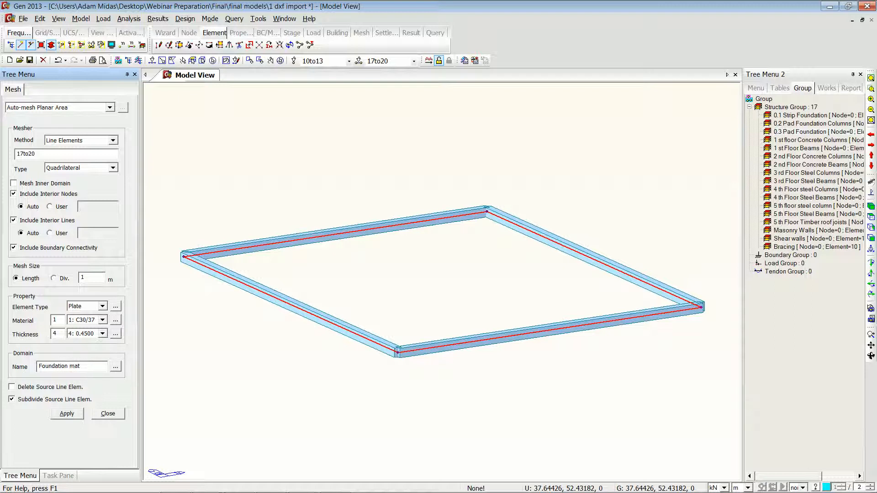
click(63, 413)
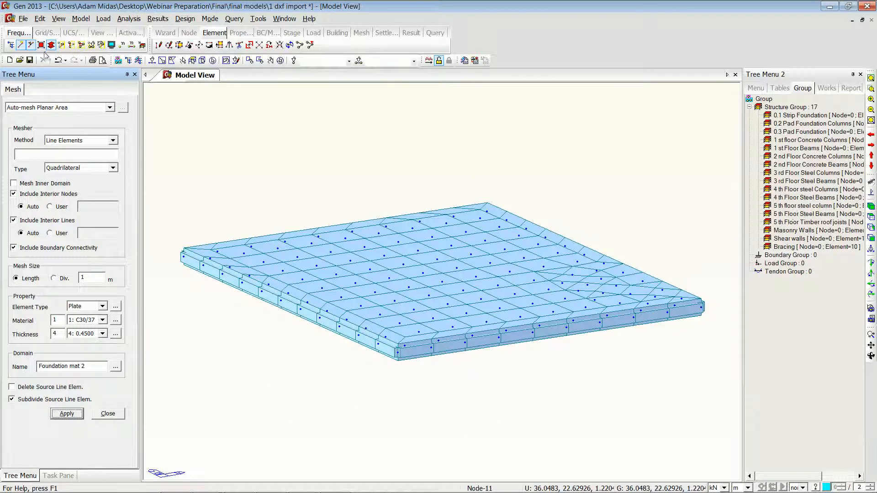
Step: Show the whole model again and isolate only the ground storey elements in an isometric view
click(81, 45)
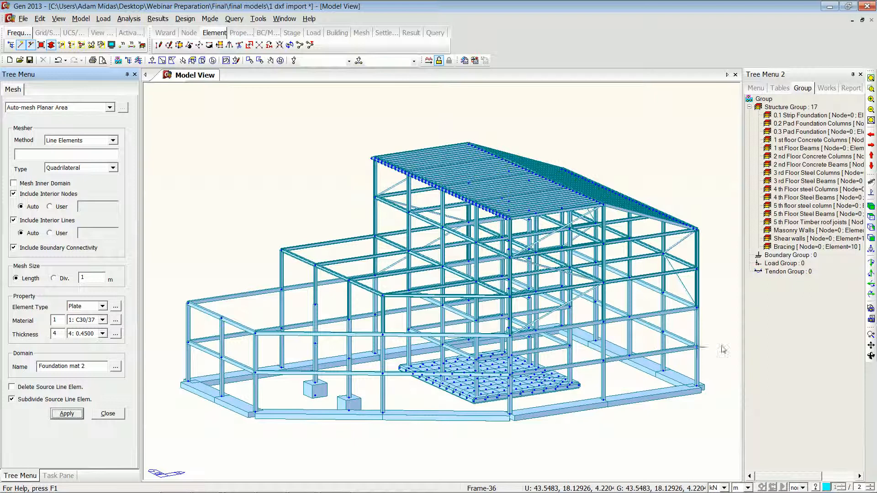
click(870, 237)
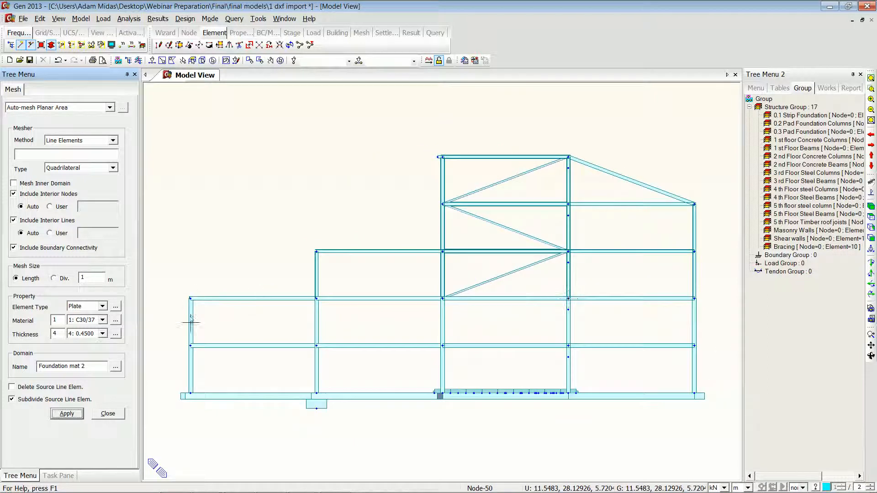
click(162, 61)
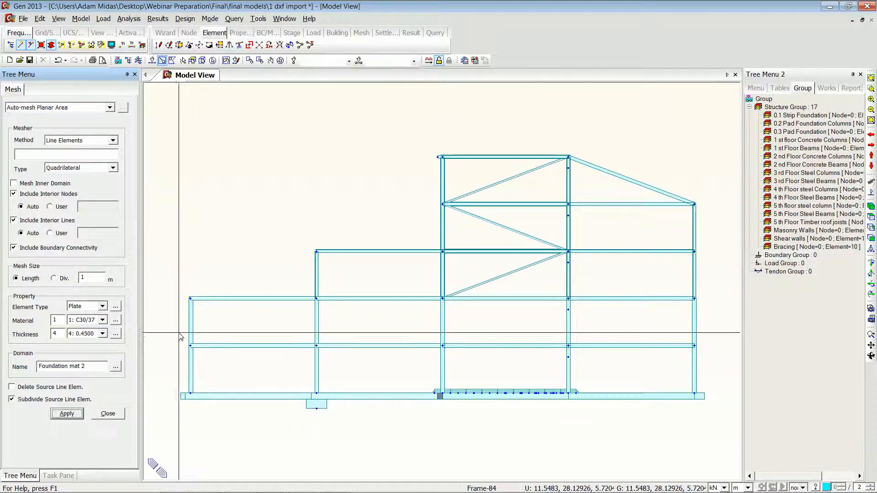
drag(163, 338, 719, 416)
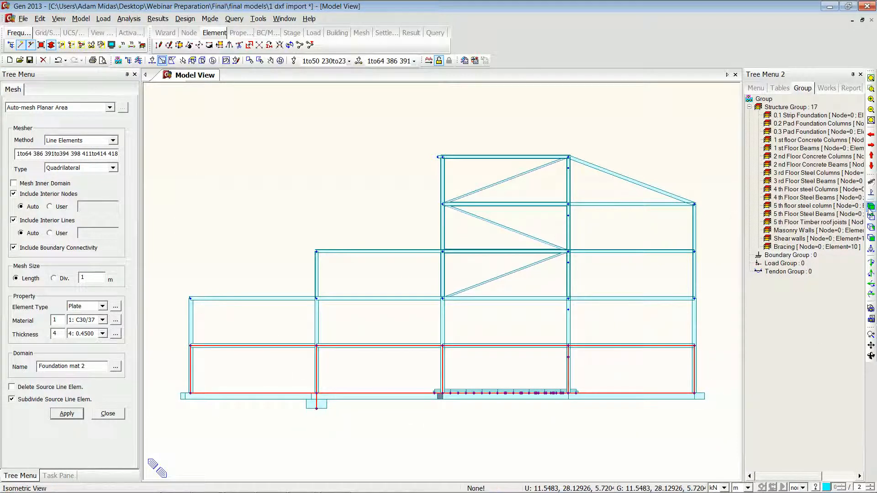
key(F2)
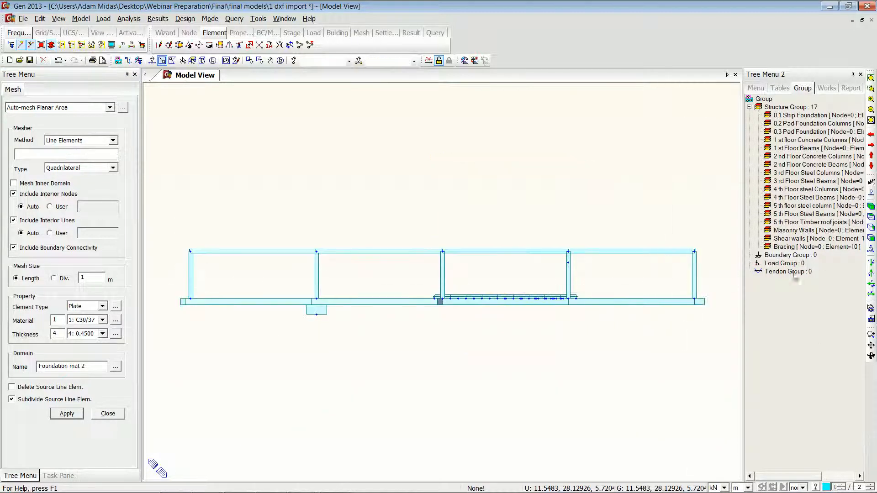
click(870, 208)
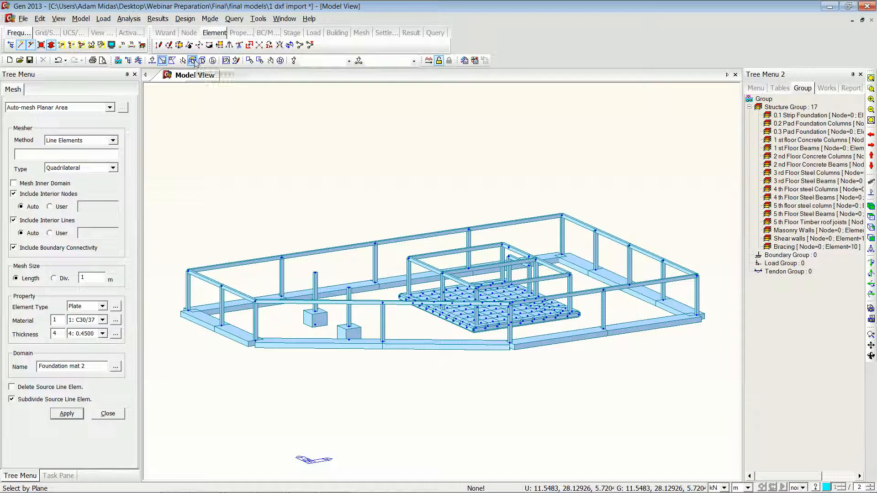
Step: Set the auto-mesh thickness to 3: 0.3000 and the domain name to RW
click(102, 334)
click(84, 356)
drag(84, 368, 35, 367)
text(RW 1)
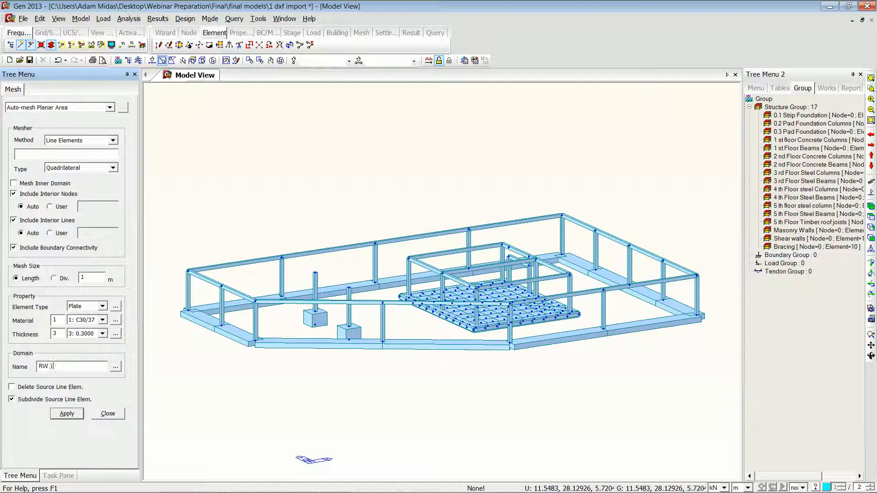
Step: Select the wall elements on the YZ plane through the right-hand edge and apply the auto-mesh
click(192, 61)
click(267, 139)
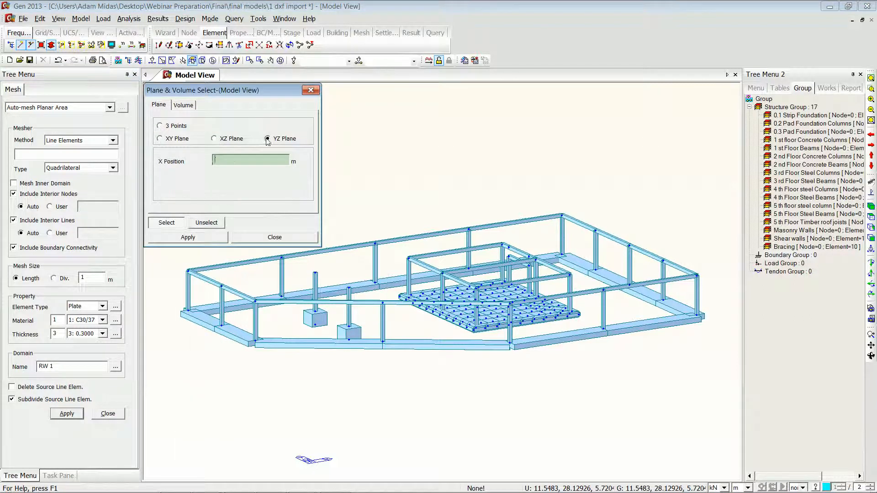
click(696, 276)
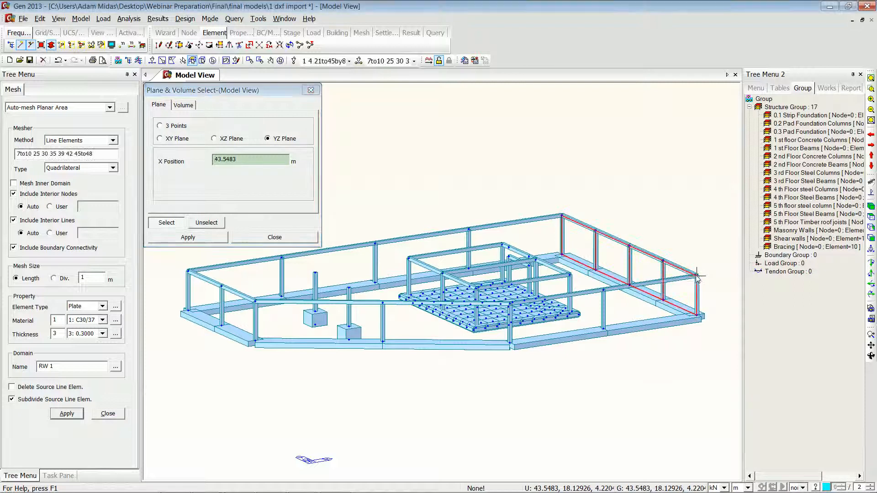
click(66, 413)
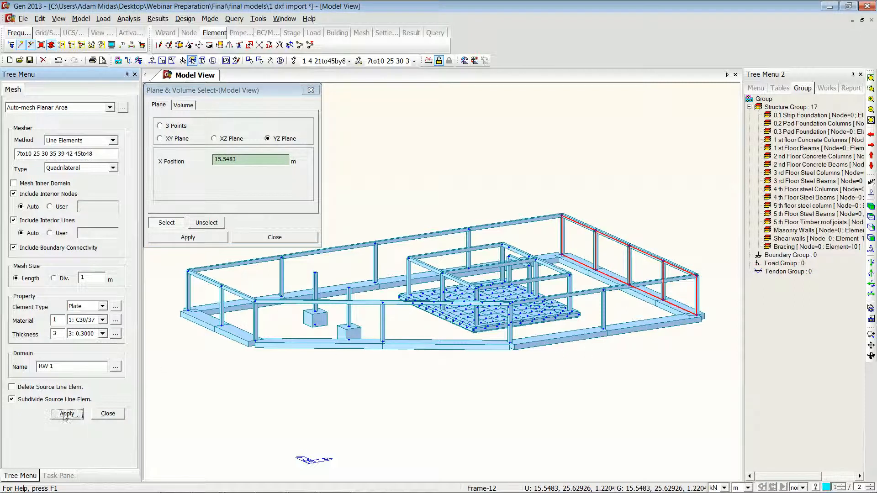
Step: Auto-mesh the left-end YZ-plane wall as domain RW 2 and the back XZ-plane wall as domain RW 3
click(255, 302)
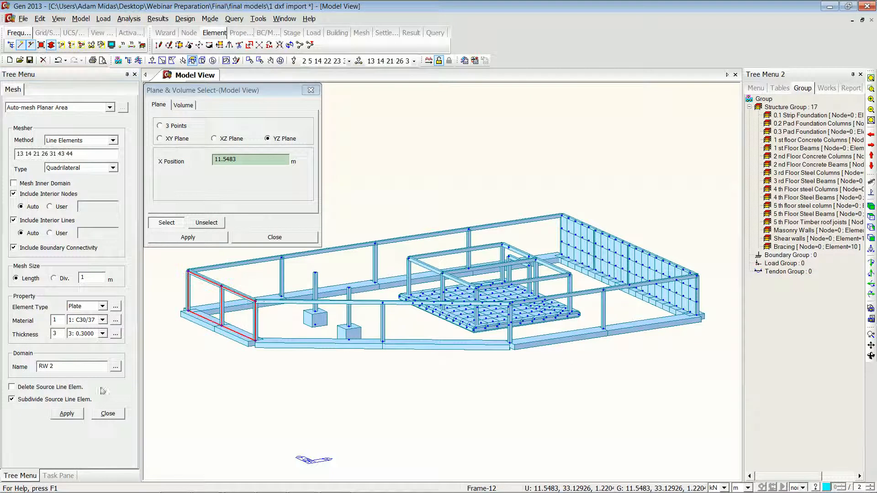
click(67, 413)
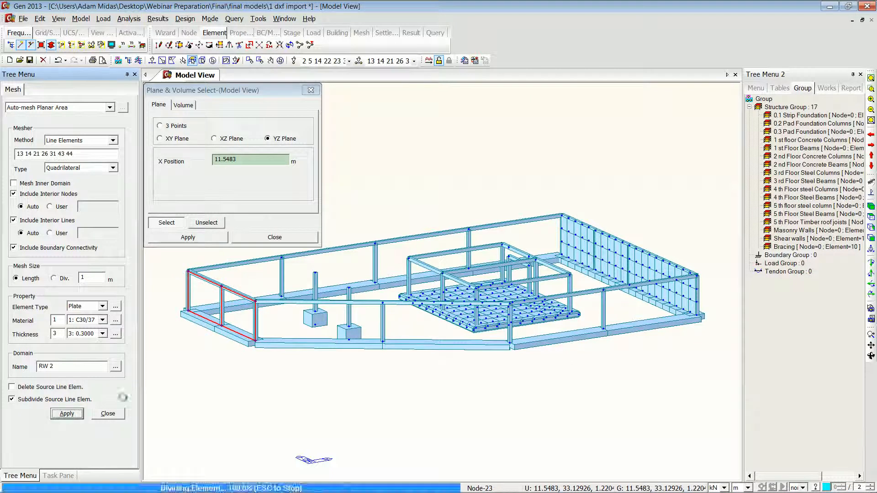
click(214, 139)
click(185, 271)
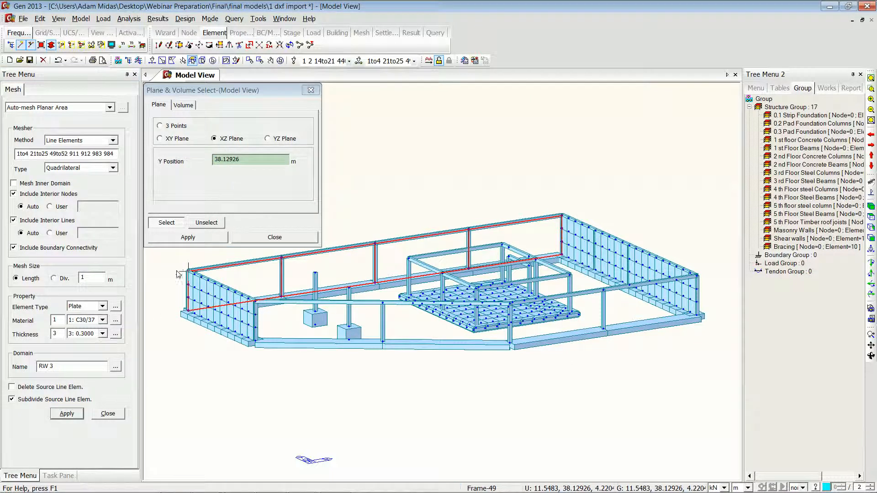
click(66, 413)
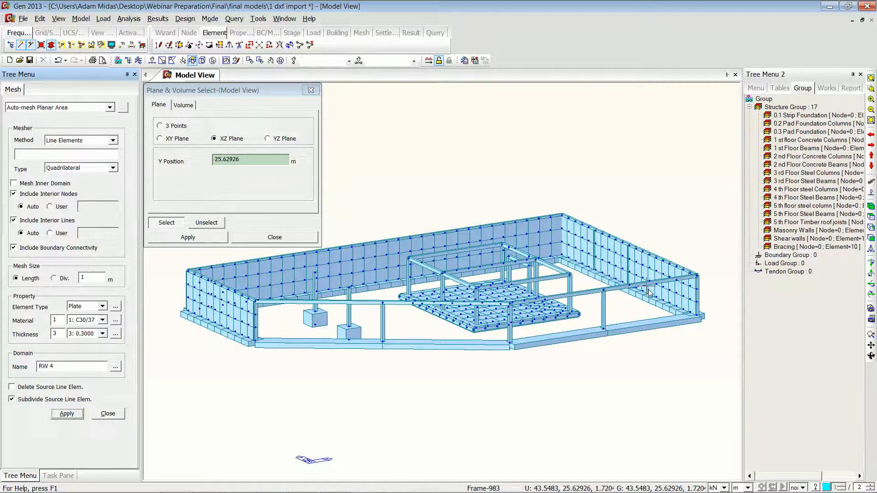
Step: Auto-mesh the front-right XZ-plane wall as RW 4 and the angled front wall, picked by three points, as RW 5
click(697, 276)
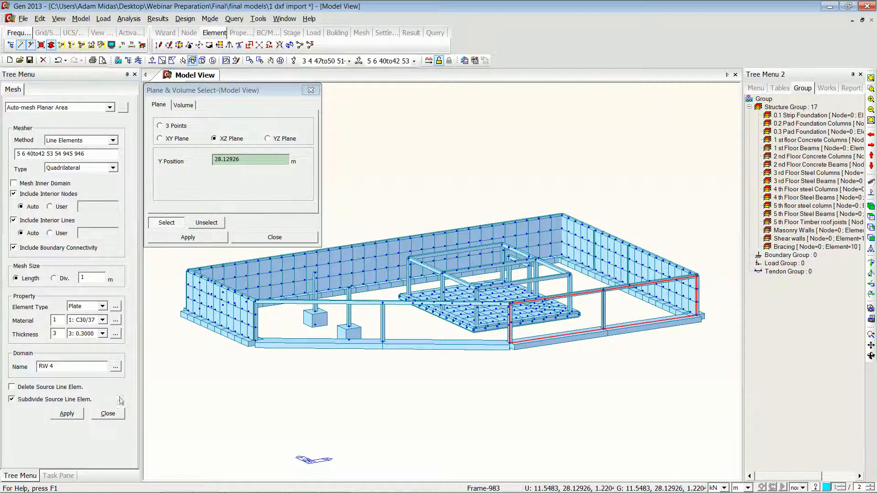
click(66, 414)
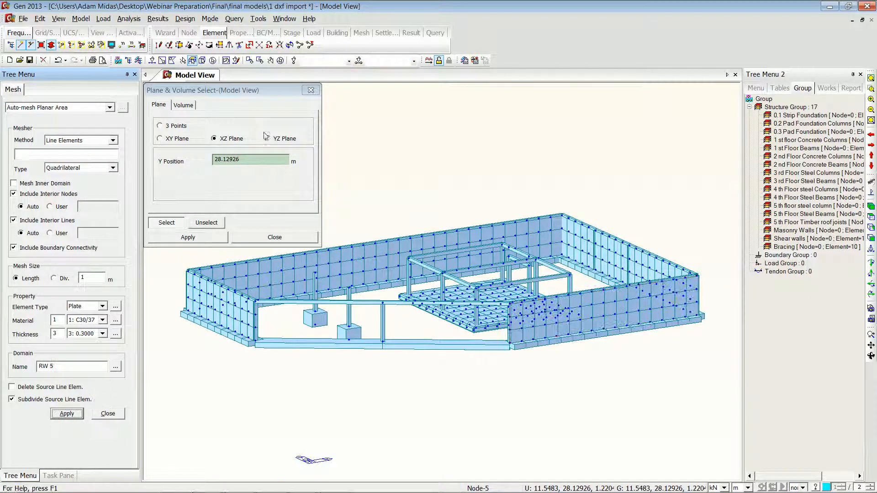
click(159, 126)
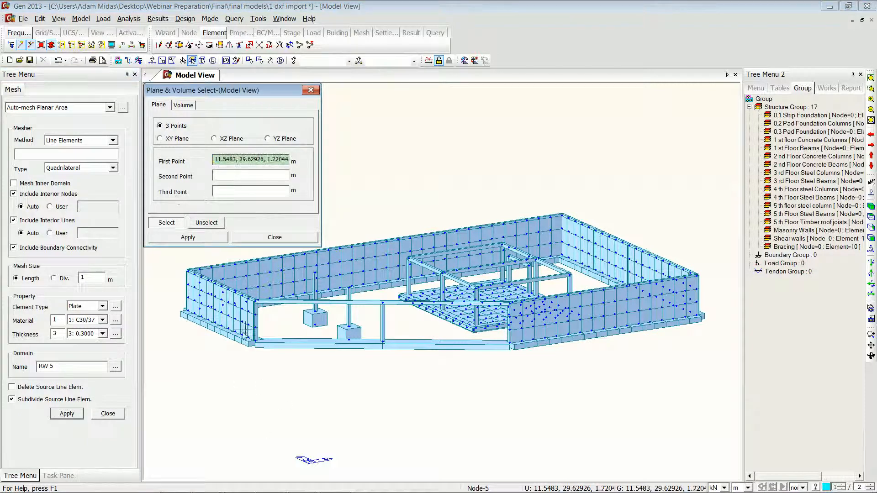
click(258, 323)
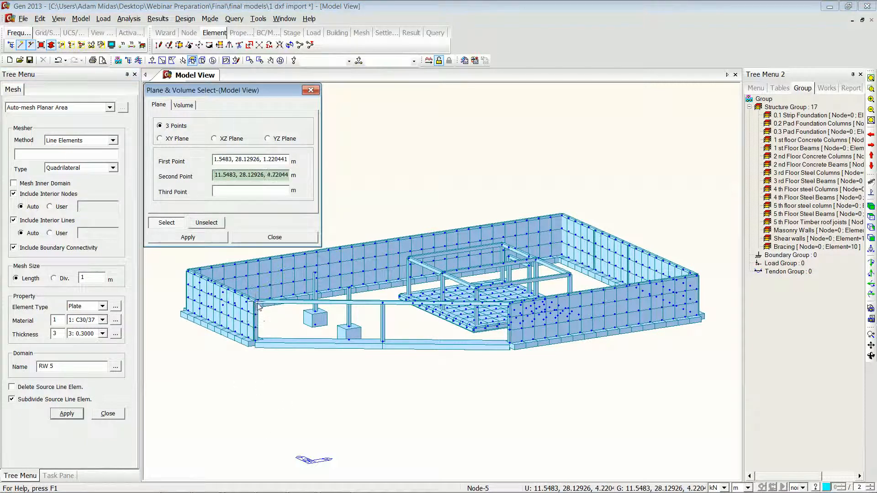
click(258, 306)
click(383, 342)
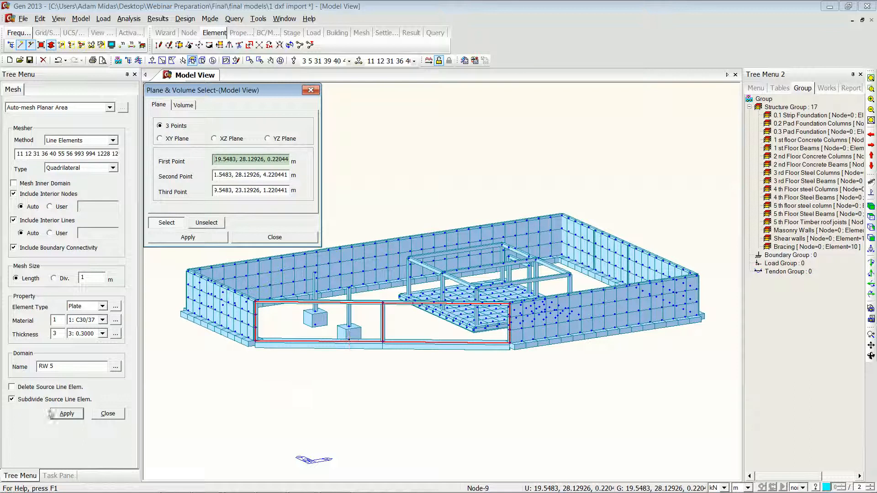
click(68, 414)
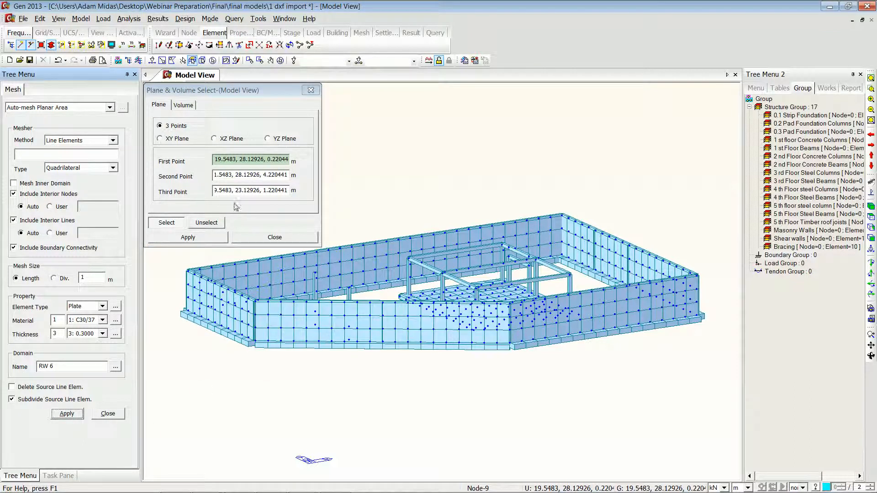
click(264, 241)
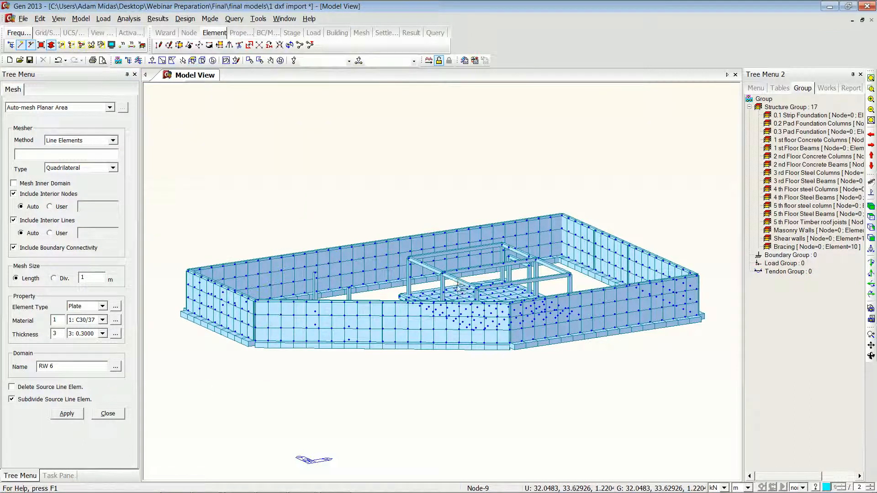
Step: Isolate the pad foundation mat and the frame standing on it, shown in an isometric view
click(871, 217)
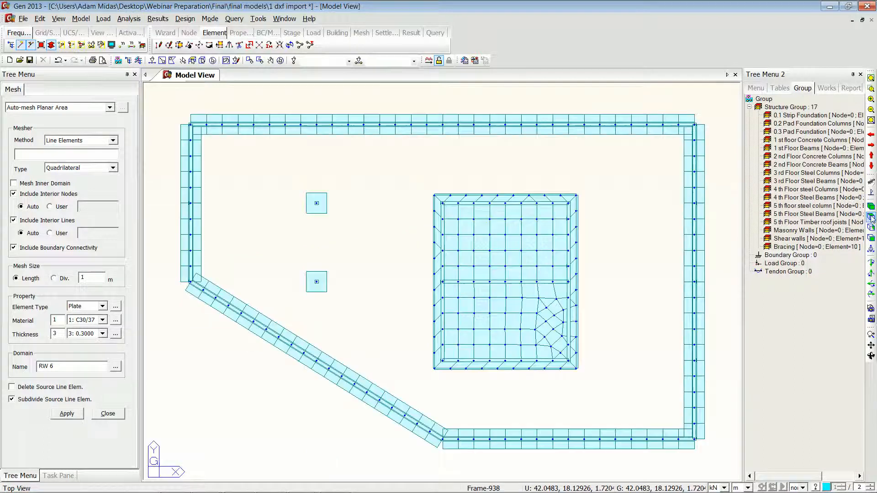
click(162, 60)
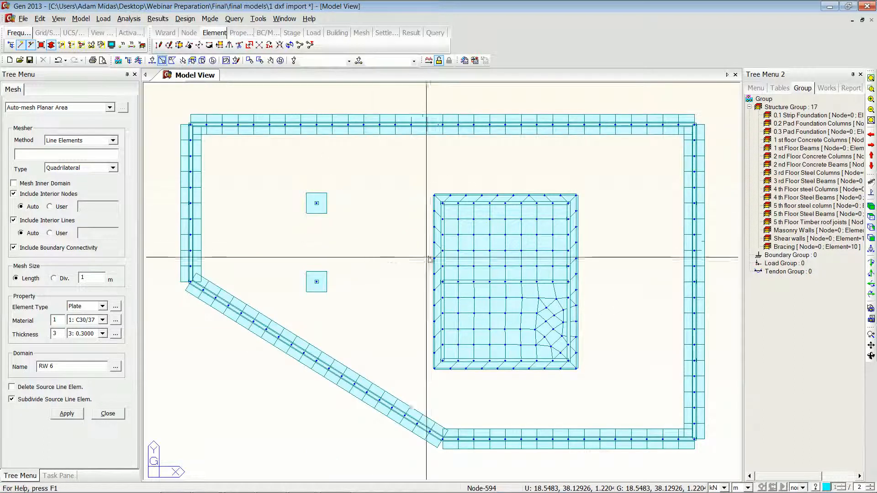
drag(421, 187, 590, 383)
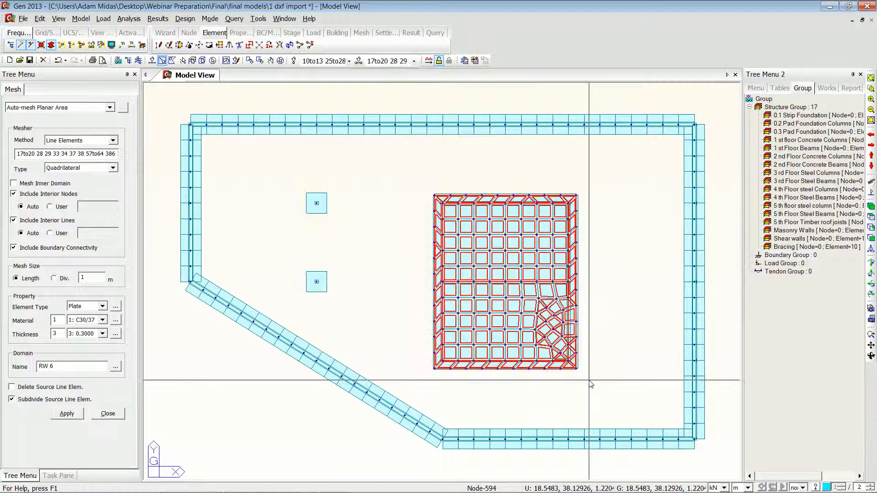
key(F2)
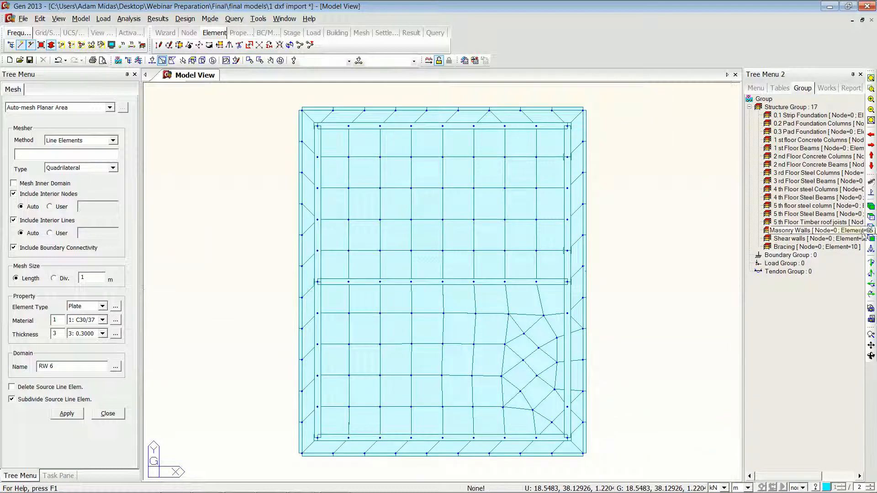
click(872, 207)
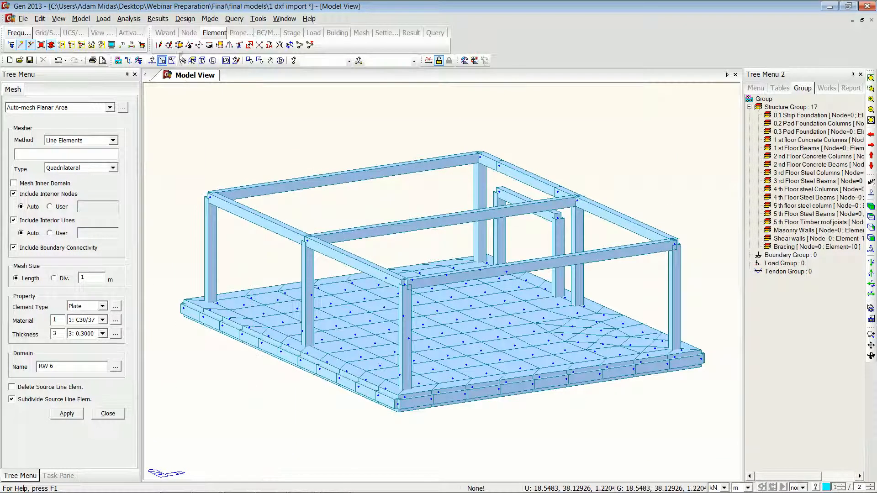
Step: Auto-mesh the YZ-plane frame on the mat's front column line as domain Shear wall 1 with thickness 1: 0.2250
click(191, 61)
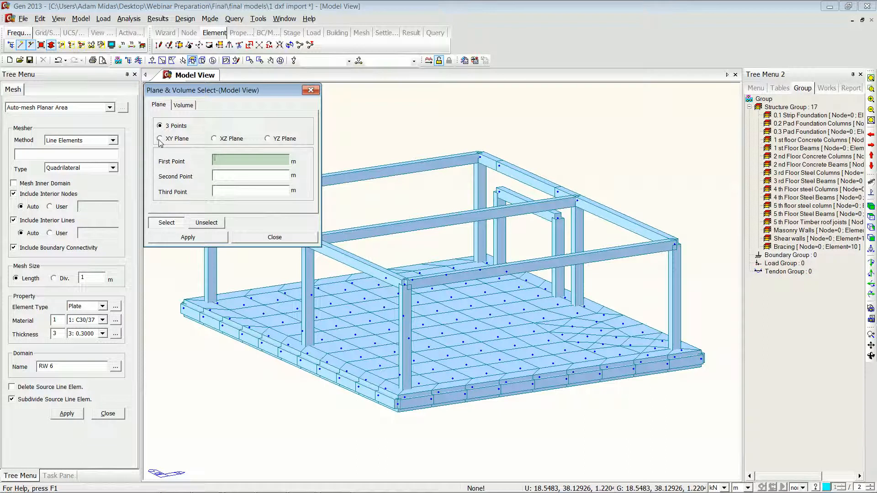
click(268, 139)
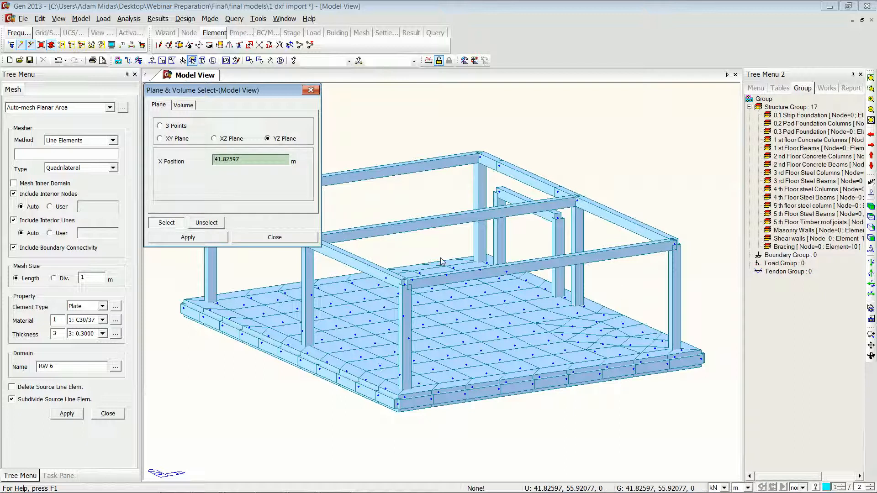
click(403, 284)
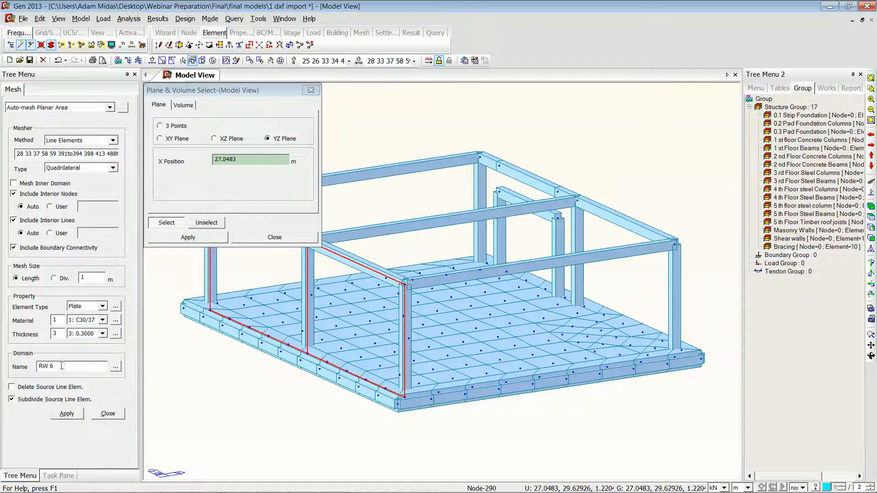
drag(60, 366, 3, 368)
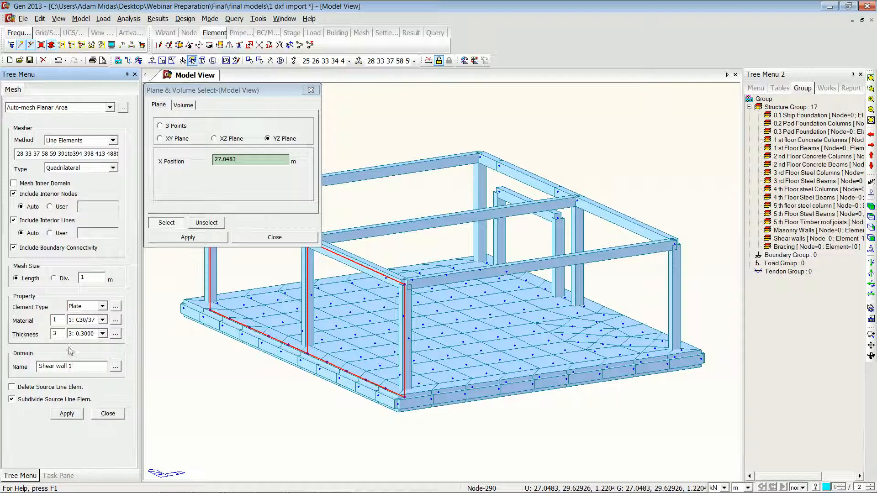
click(103, 333)
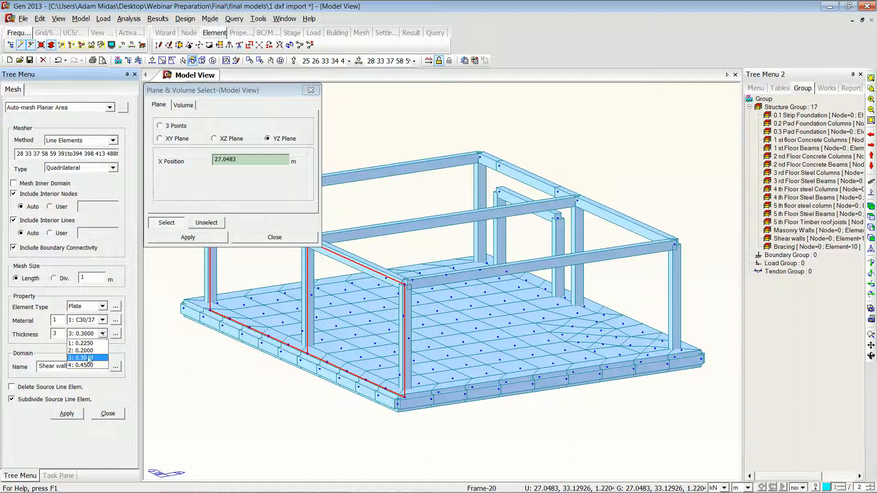
click(92, 343)
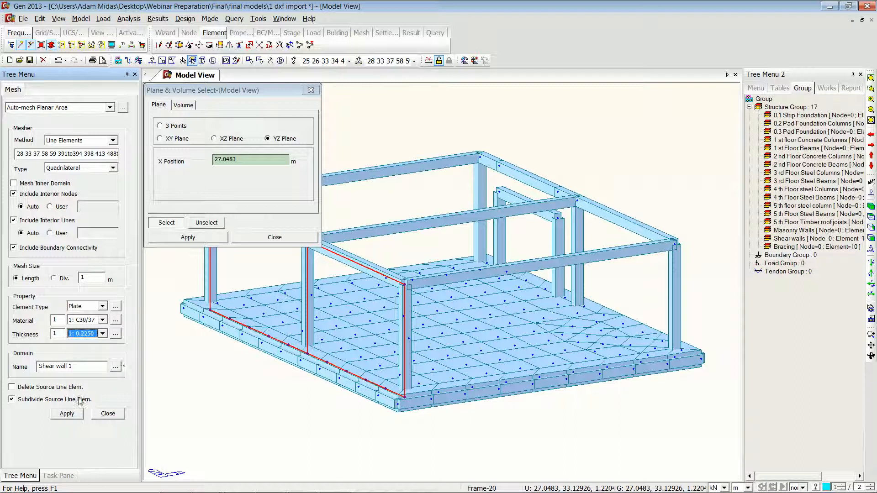
click(67, 413)
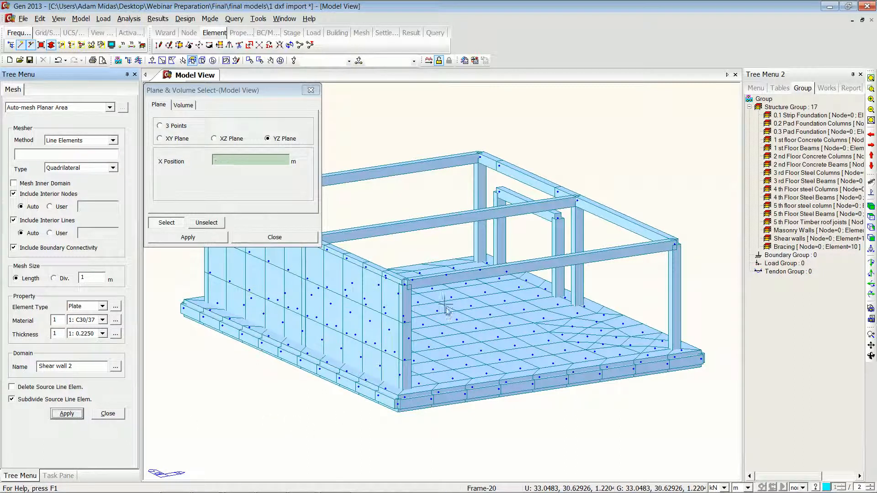
Step: Auto-mesh the YZ-plane frame on the mat's far column line as domain Shear wall 2
click(676, 246)
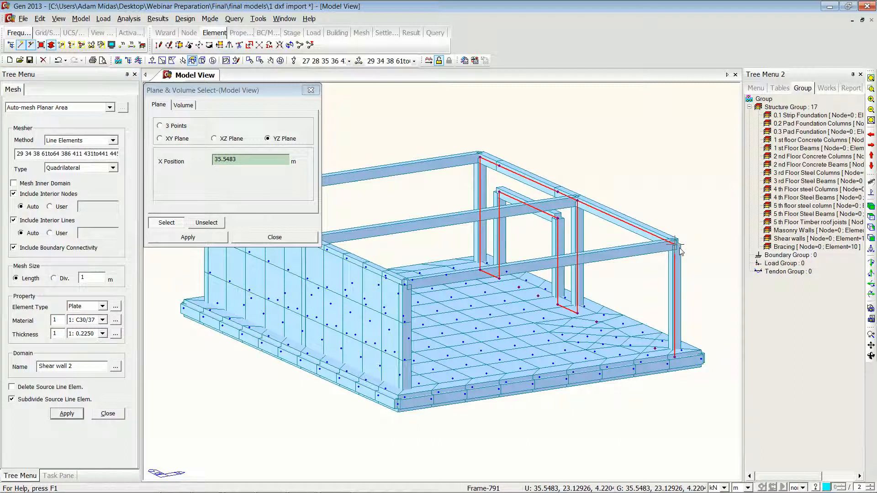
click(250, 253)
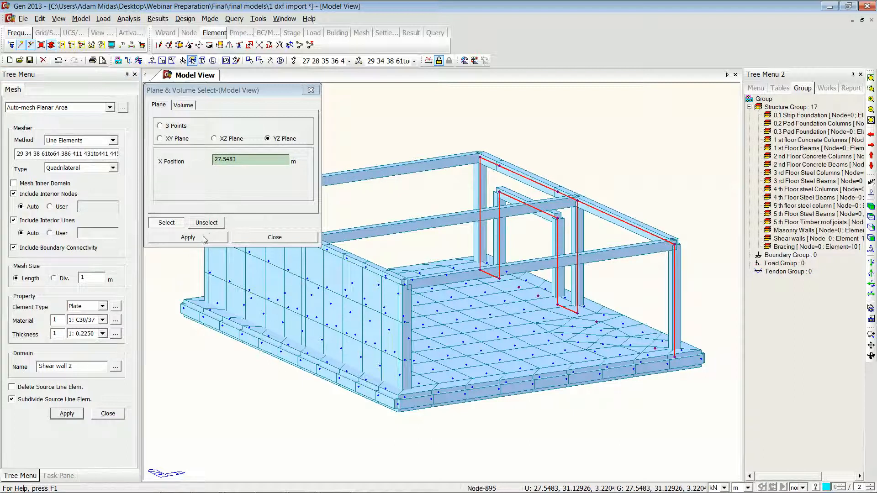
click(202, 240)
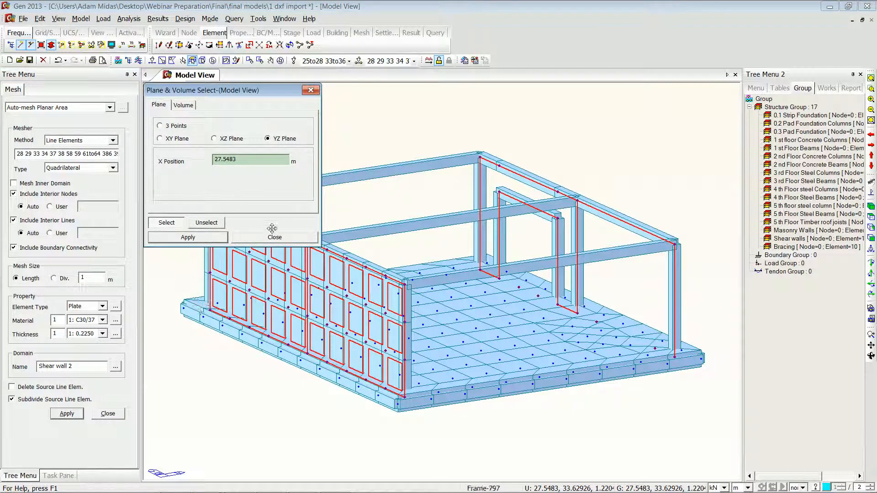
click(281, 60)
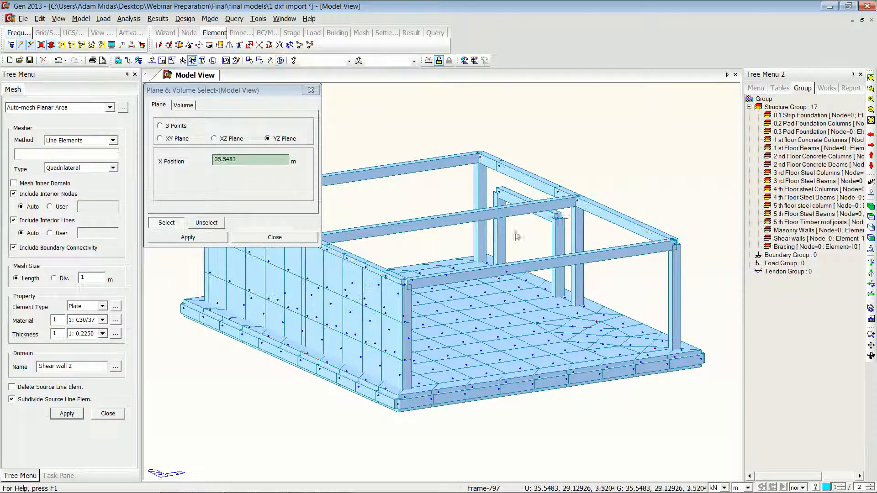
click(674, 245)
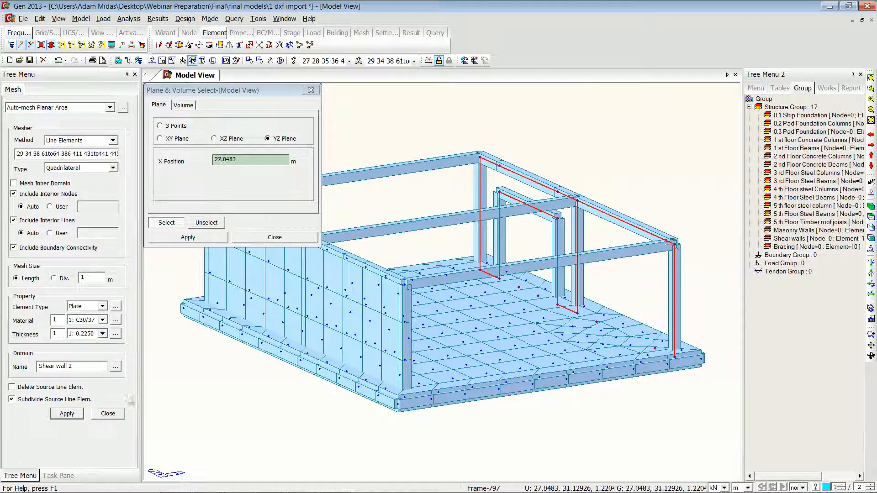
click(67, 413)
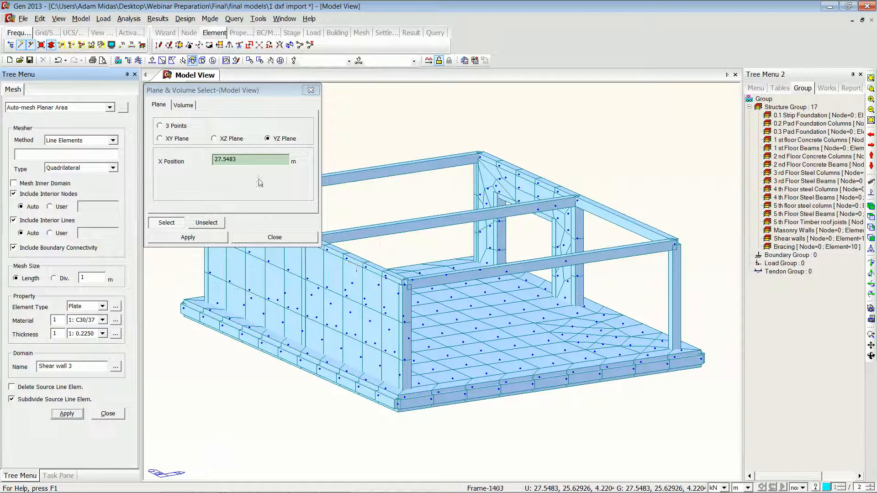
Step: Auto-mesh the front XZ-plane frame of the mat as domain Shear wall 3
click(213, 138)
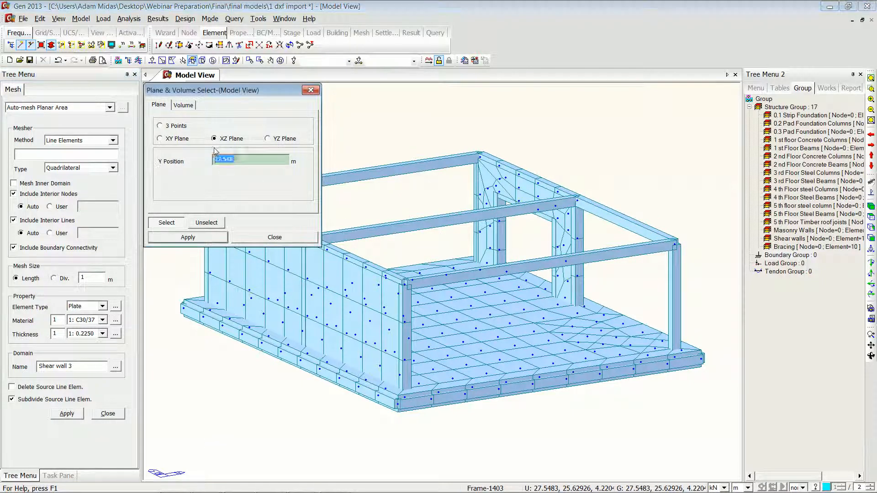
click(406, 284)
click(67, 414)
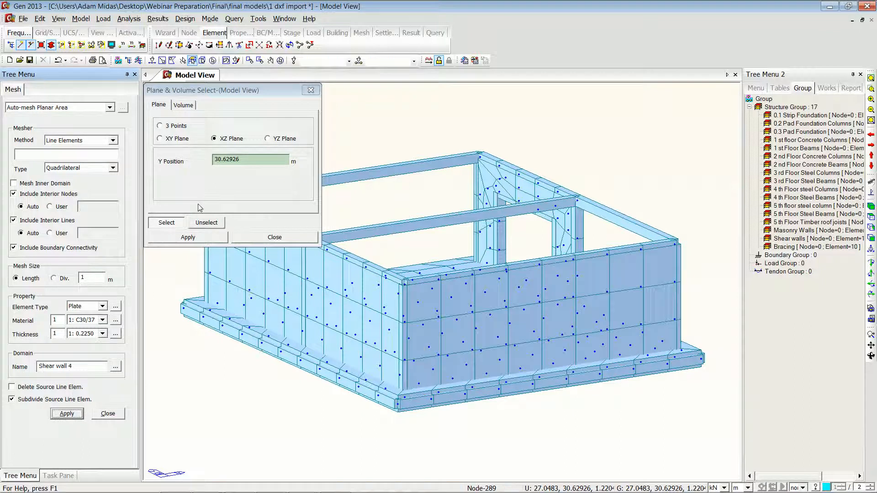
Step: Auto-mesh the back XZ-plane frame as domain Shear wall 4 and close the plane selection
drag(228, 103, 496, 103)
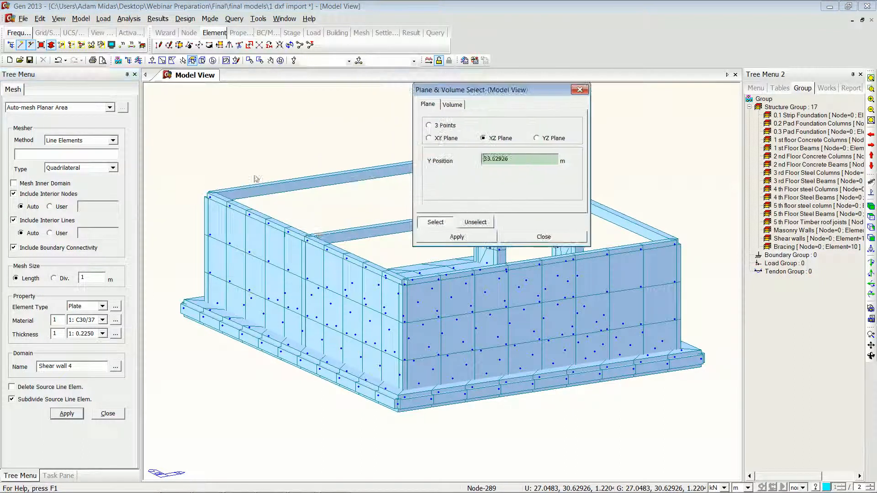
click(211, 198)
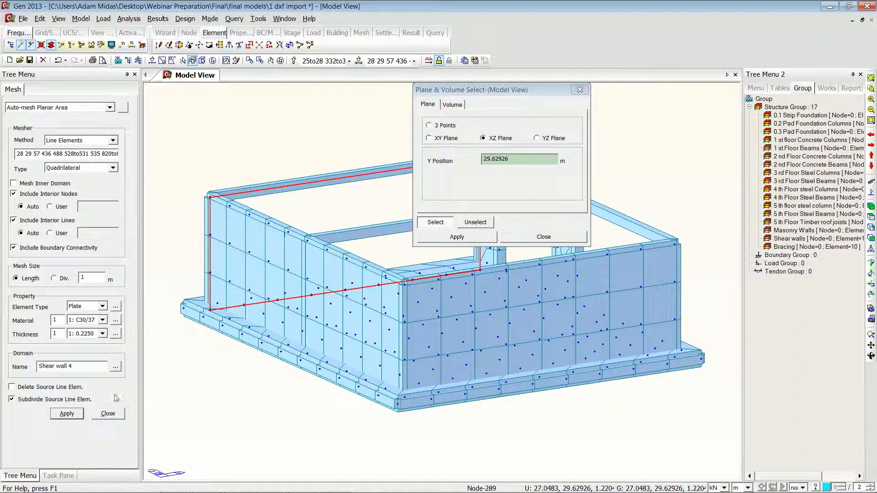
click(66, 413)
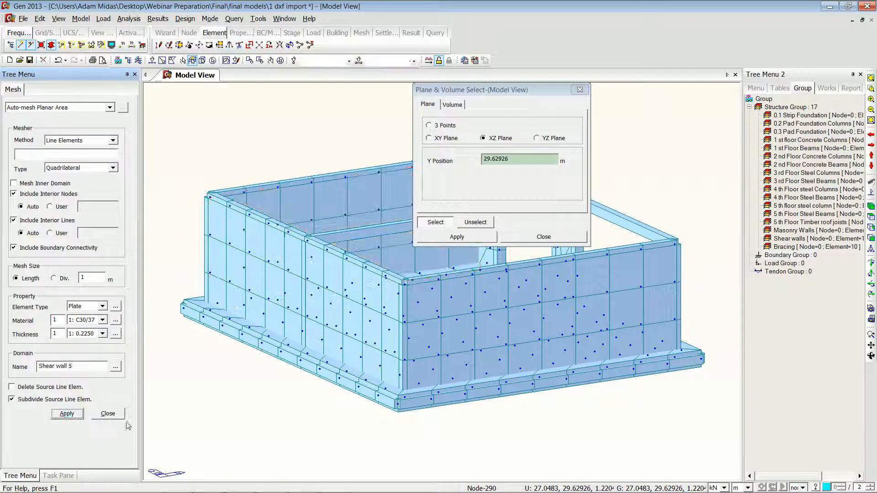
click(543, 236)
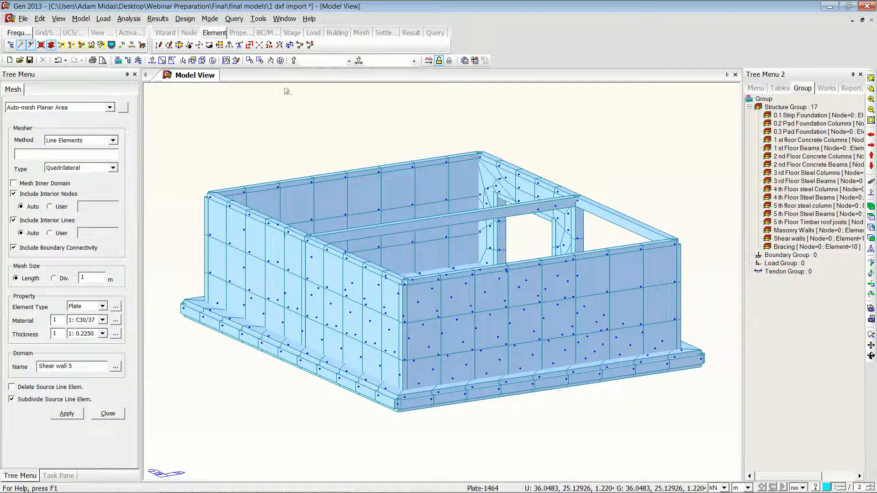
Step: Isolate the XY-plane floor at Z 10.22044 m in top view and auto-mesh it as domain Slab 1 with thickness 2: 0.2000
click(81, 46)
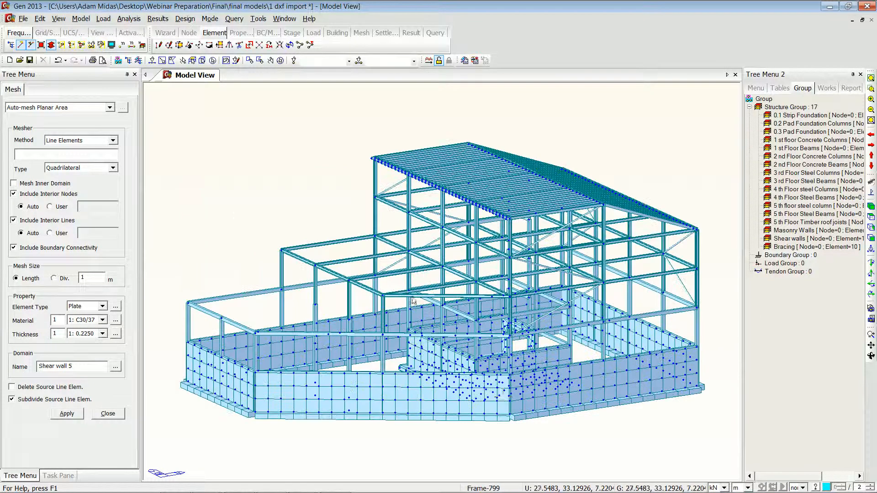
click(192, 60)
click(159, 139)
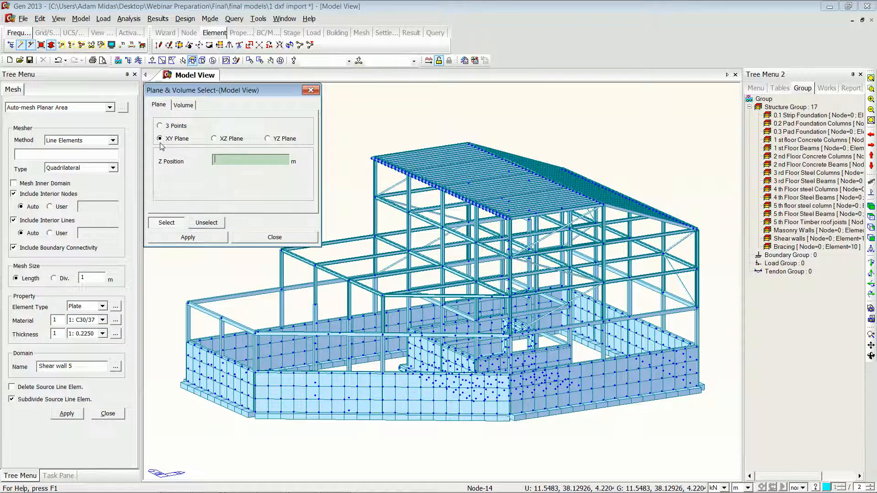
click(182, 345)
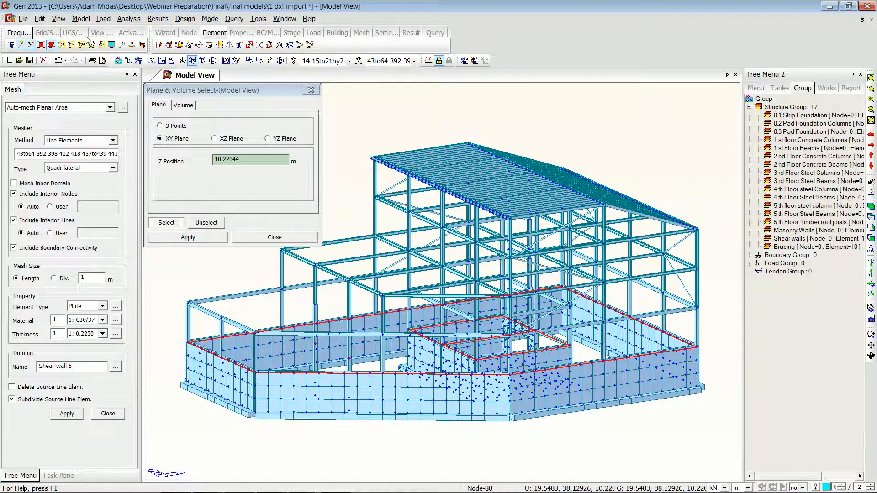
key(F2)
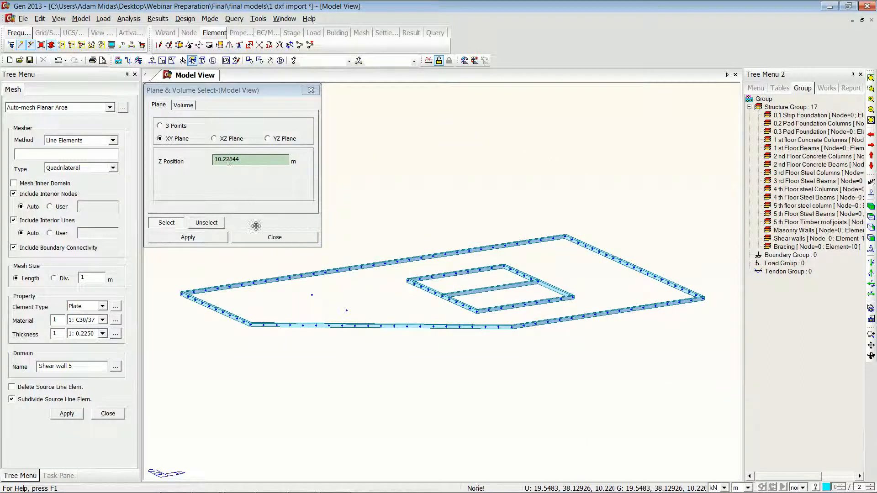
click(256, 238)
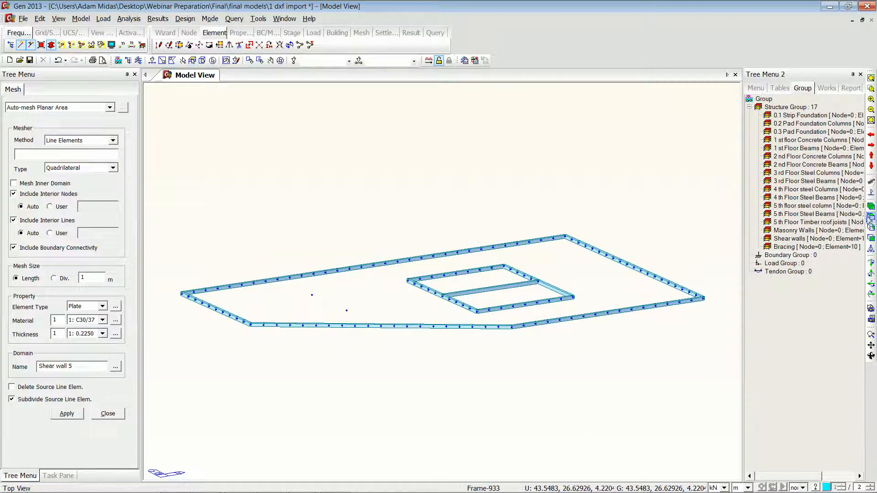
click(870, 216)
drag(73, 366, 4, 358)
text(Slab 1)
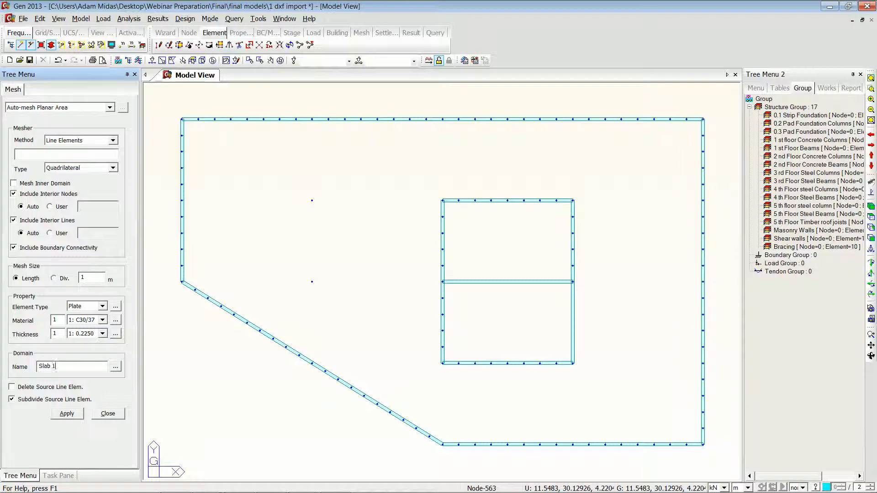
click(103, 334)
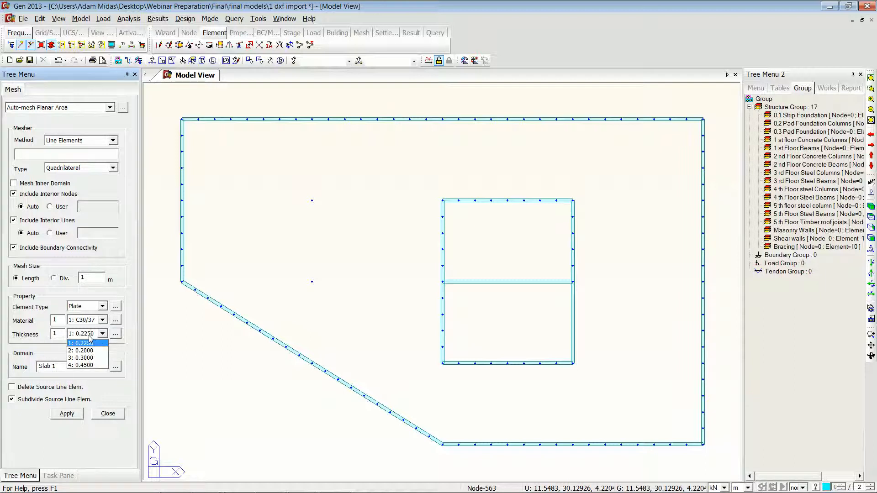
click(87, 350)
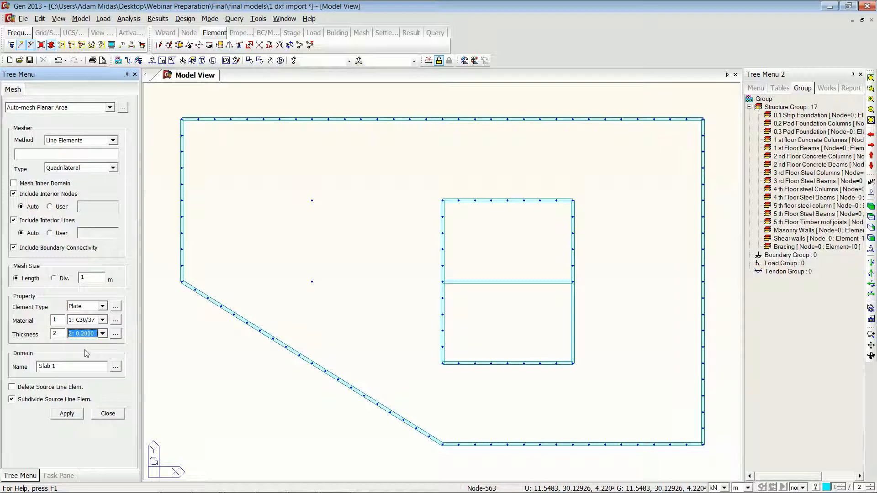
click(214, 61)
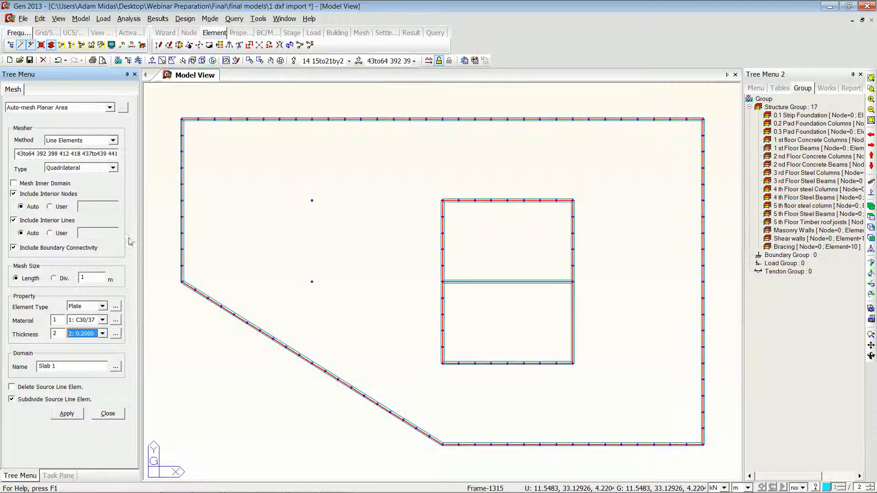
click(65, 415)
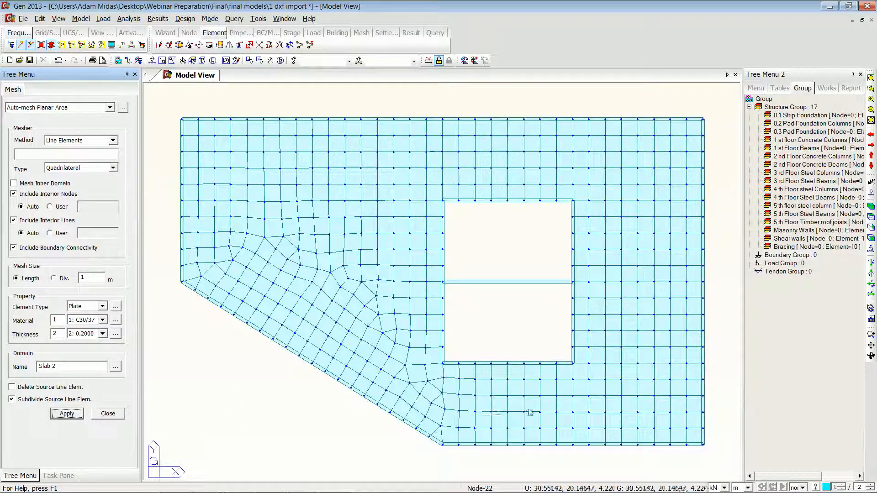
Step: Reactivate the whole model in isometric view and minimize the program window
click(81, 45)
click(870, 207)
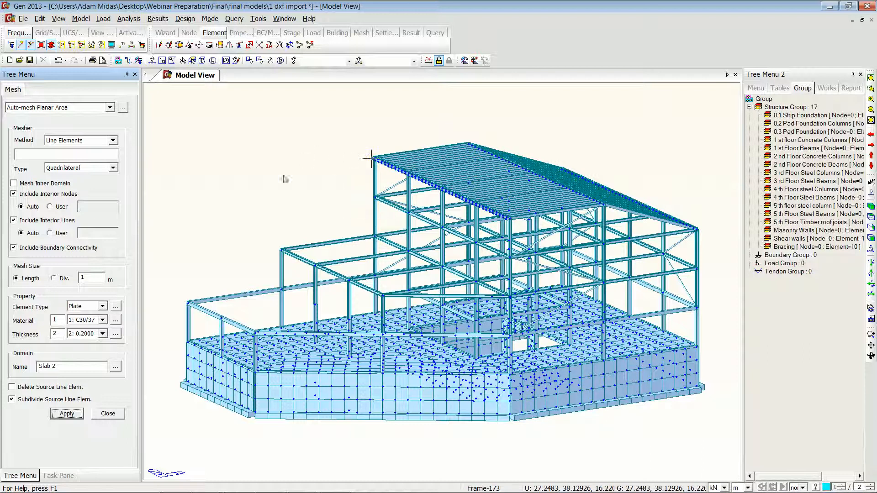
click(867, 7)
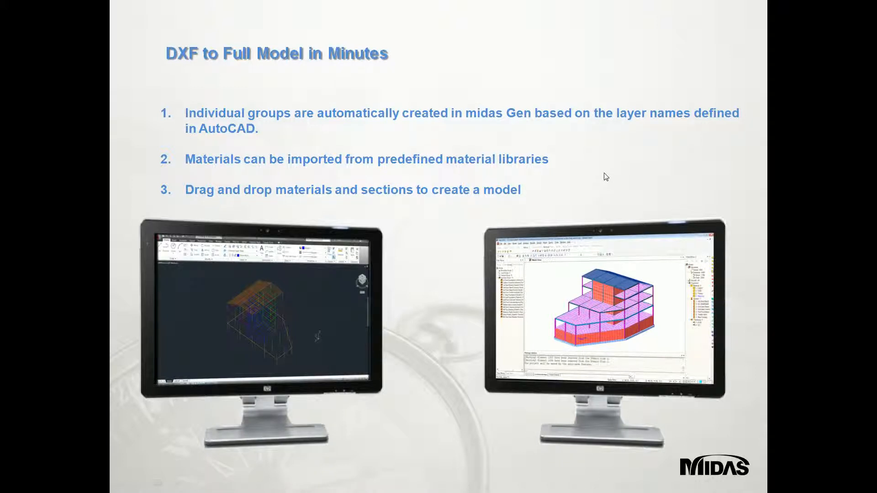
click(671, 167)
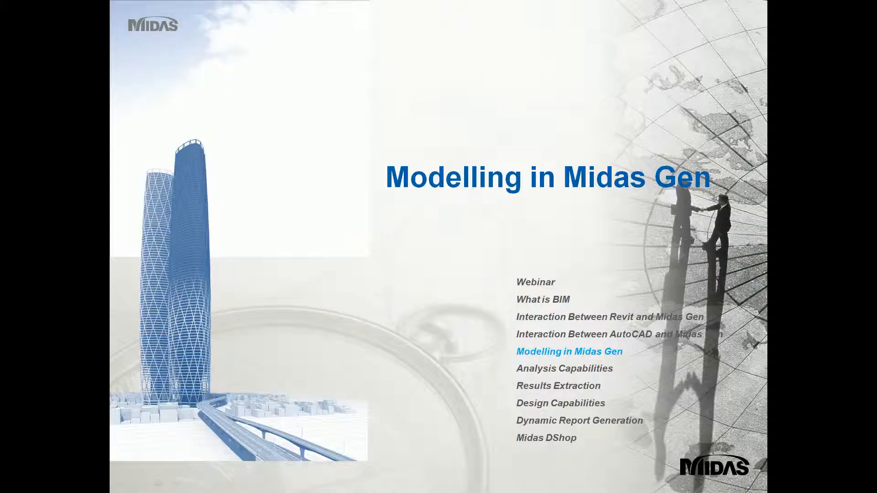
key(Right)
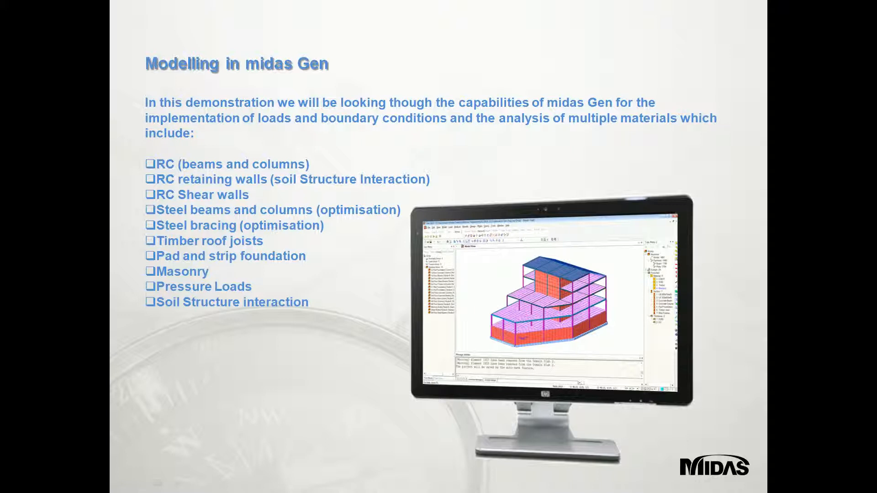
Step: Switch to the midas Gen window holding the 2 load definition model
key(alt+Tab)
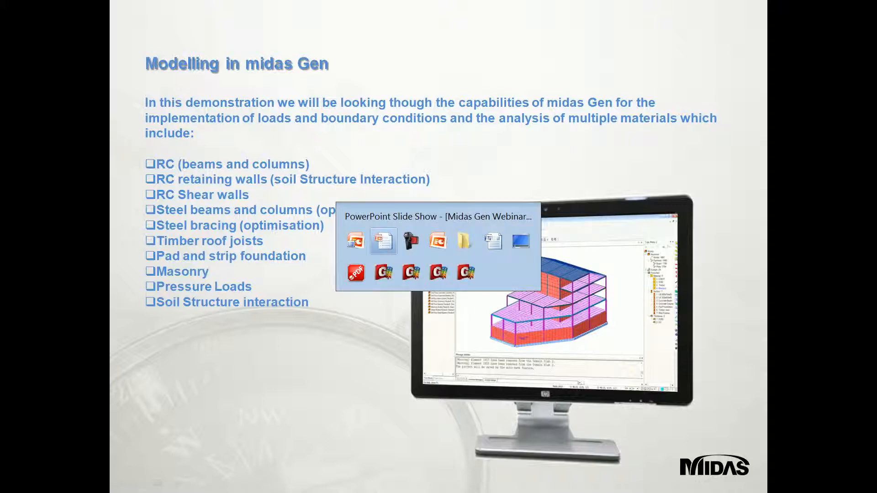
key(alt+Tab)
key(alt+Tab)
key(alt+Tab)
key(alt+Tab)
key(alt+Tab)
key(alt+Tab)
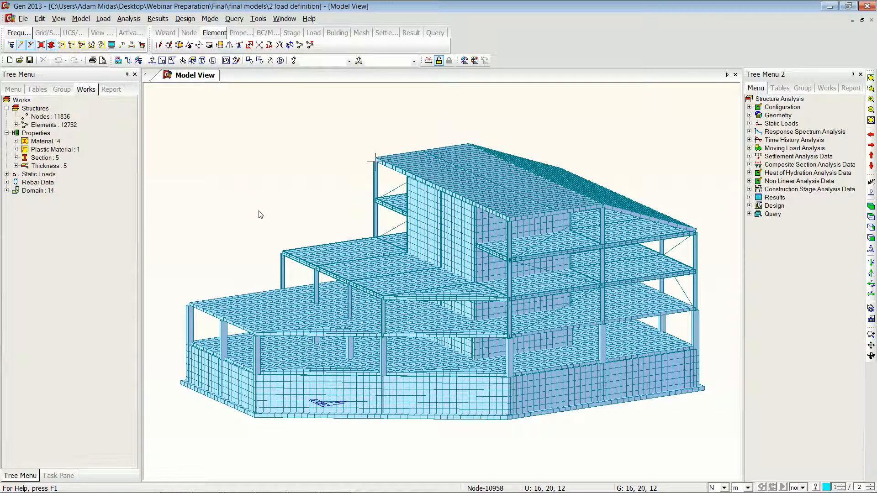
Step: Select and activate only the Buried Walls structure group
click(806, 92)
click(798, 133)
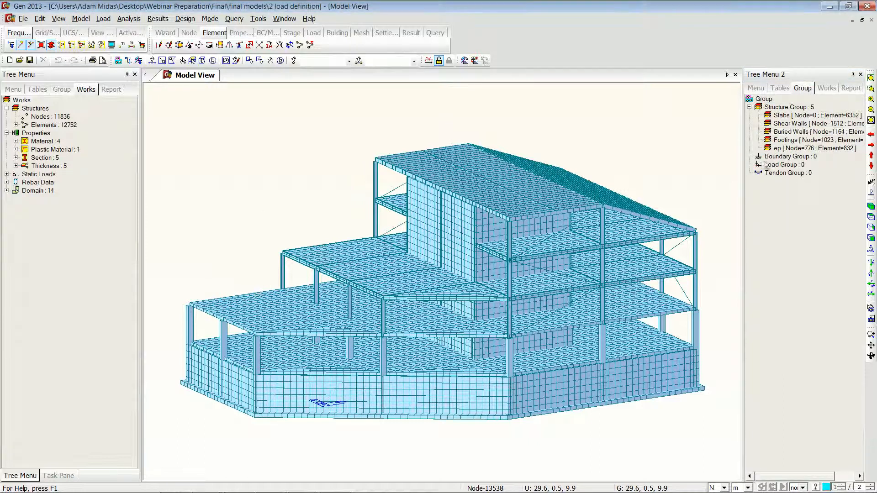
double_click(766, 132)
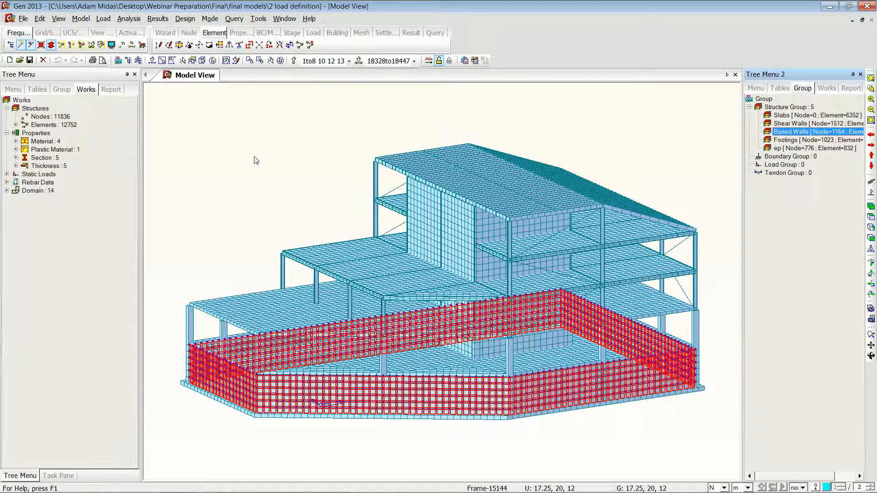
key(F2)
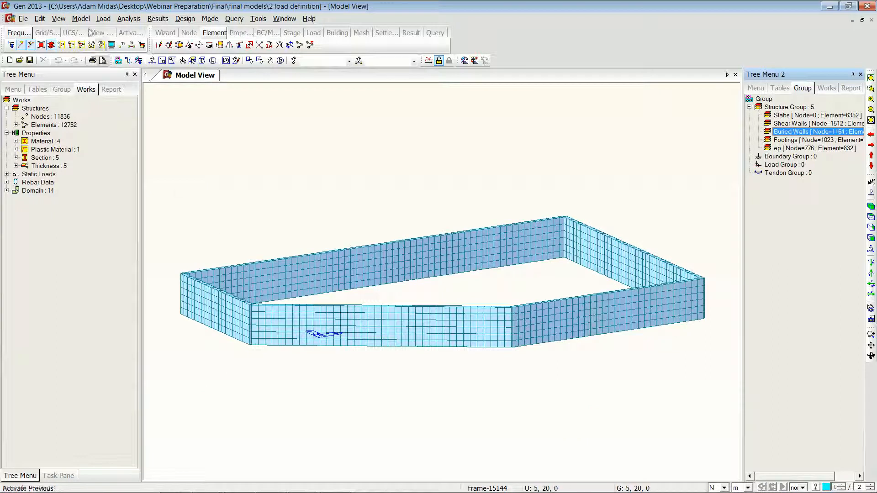
Step: Apply a linear hydrostatic pressure load to all buried wall plates: reference level 3 m, constant 10 kN/m^2, gradient 5 kN/m^3
click(103, 19)
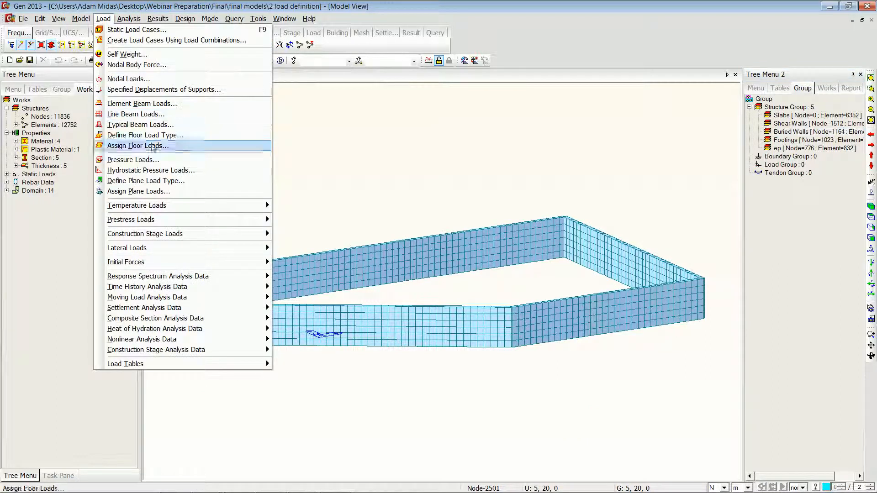
click(151, 170)
scroll(135, 249, down, 3)
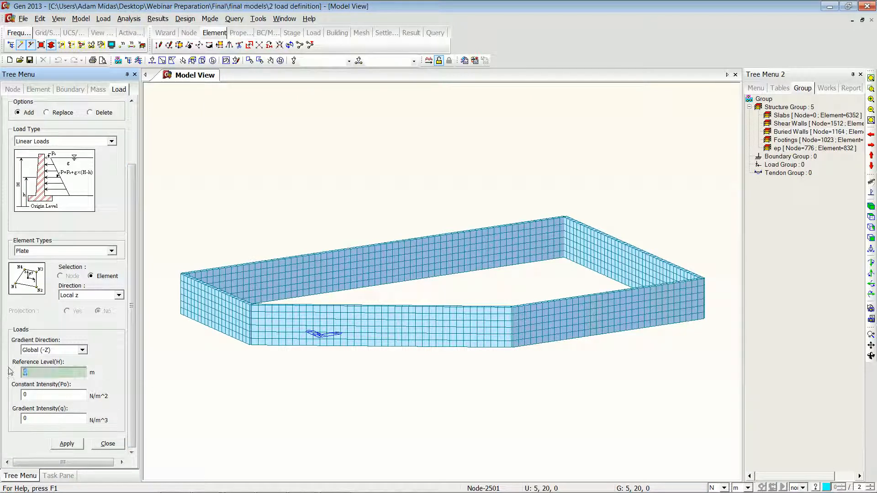
text(3)
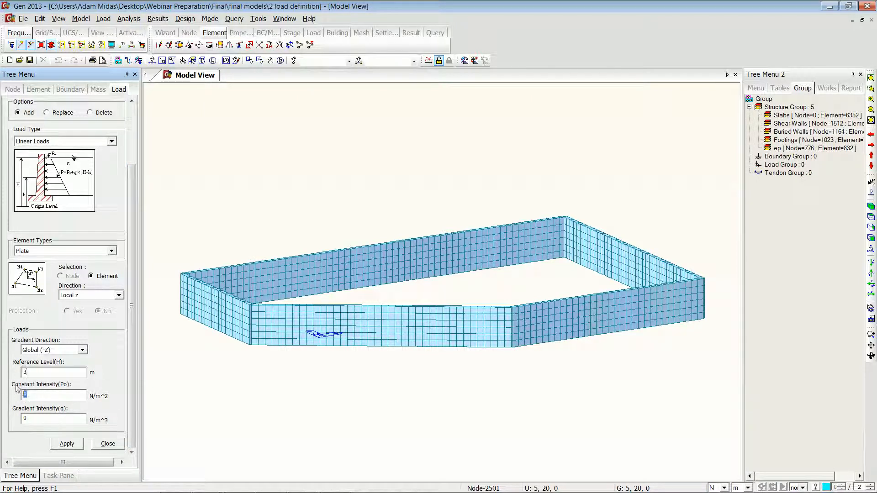
click(723, 489)
click(717, 466)
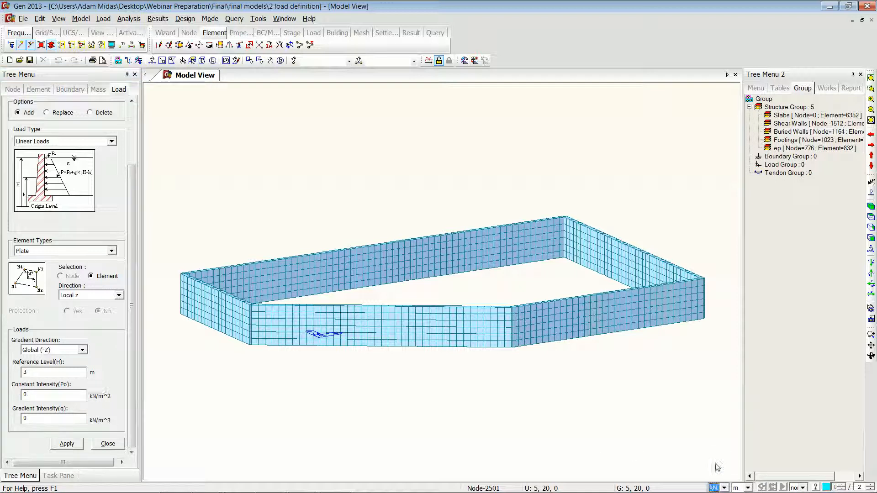
double_click(40, 393)
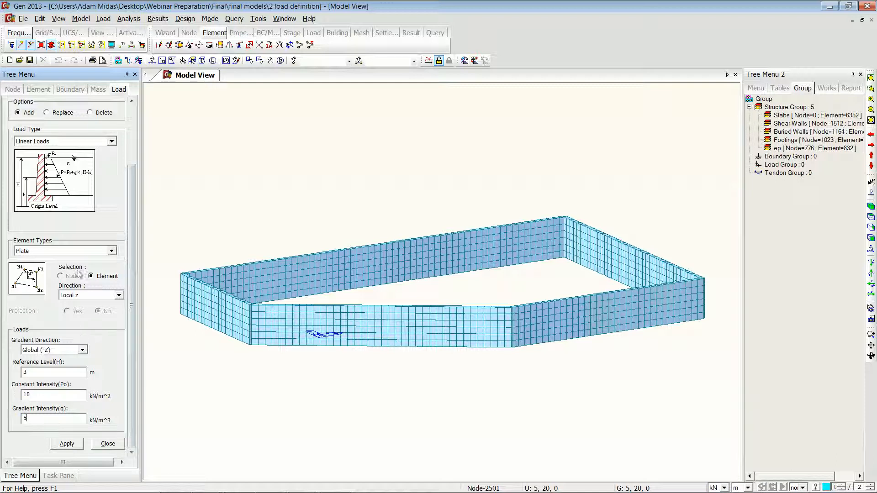
click(212, 60)
click(54, 442)
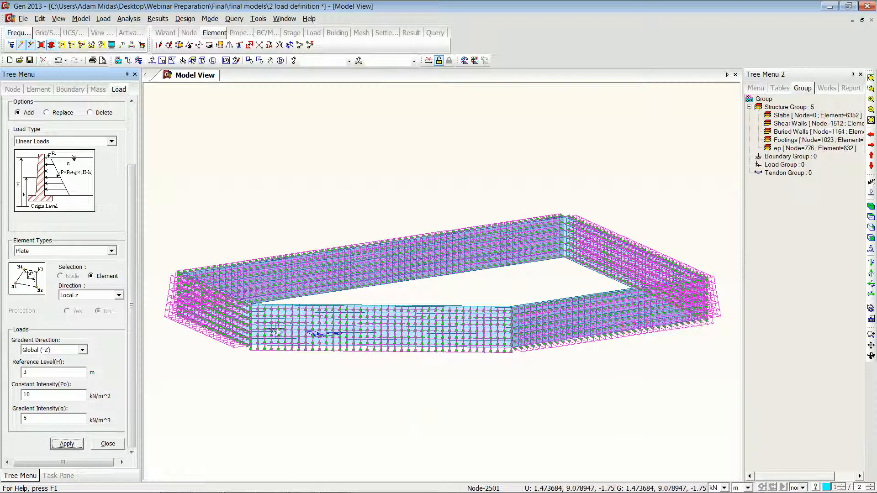
Step: Rotate the view to inspect the applied wall pressure loads and reactivate the whole model
ctrl+middle_drag(310, 354, 333, 324)
ctrl+middle_drag(455, 309, 428, 328)
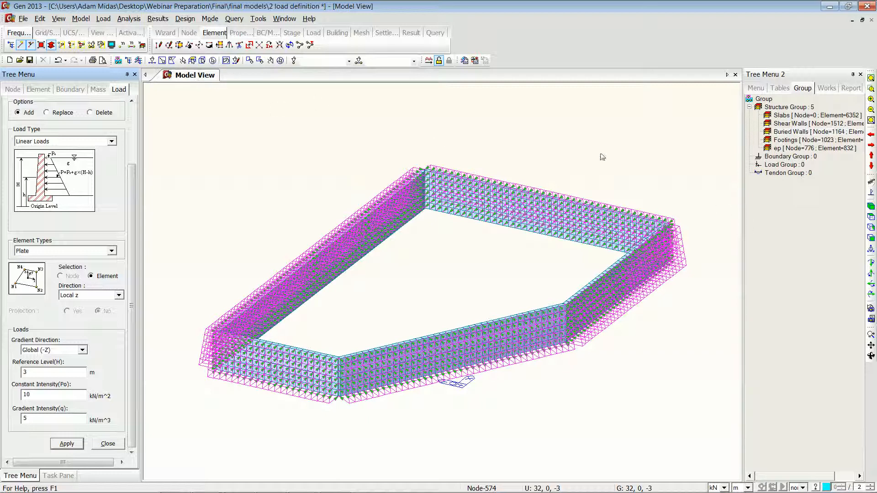
click(82, 44)
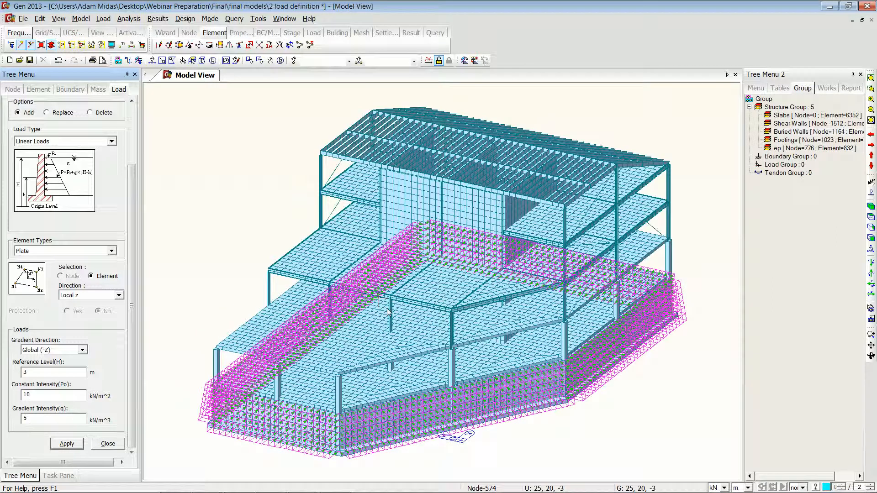
Step: Select the foundation-level XY-plane elements and assign surface point spring supports with Kx and Ky of 100000 kN/m^3
click(192, 60)
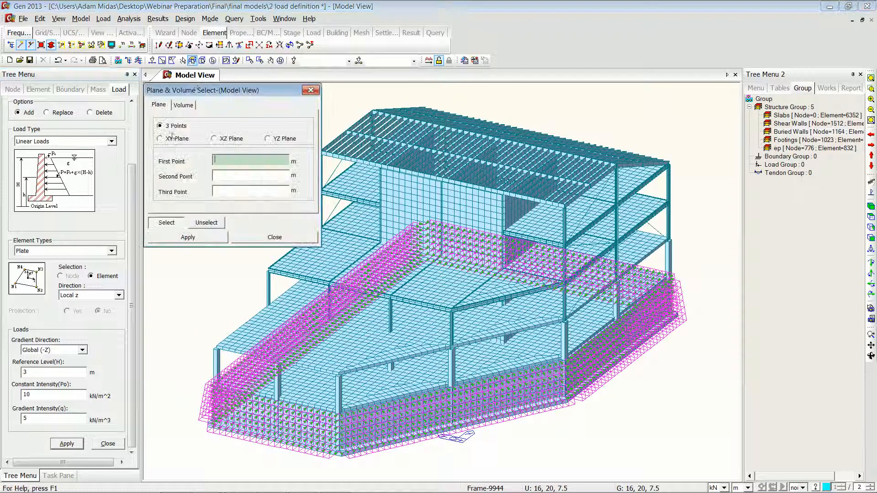
click(165, 141)
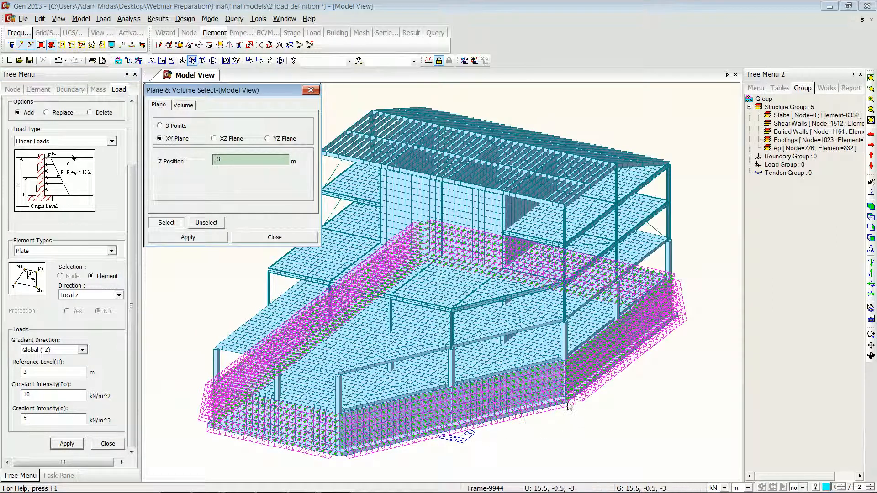
click(568, 403)
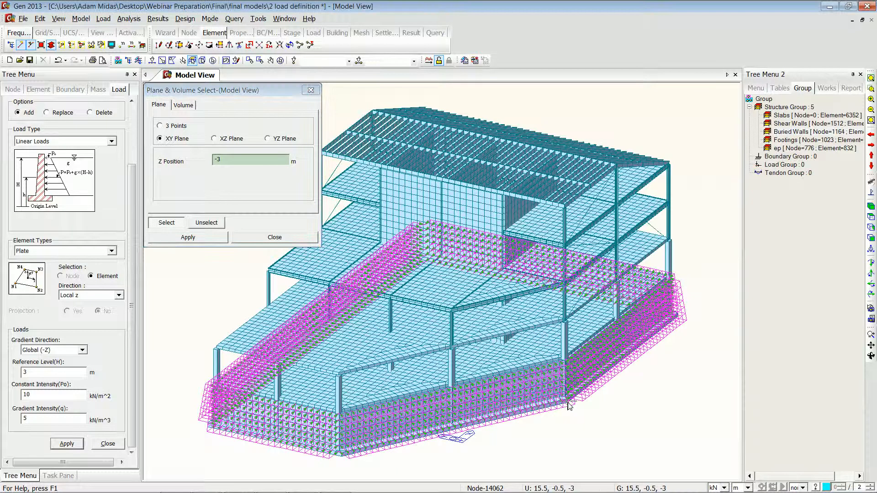
click(237, 236)
click(103, 18)
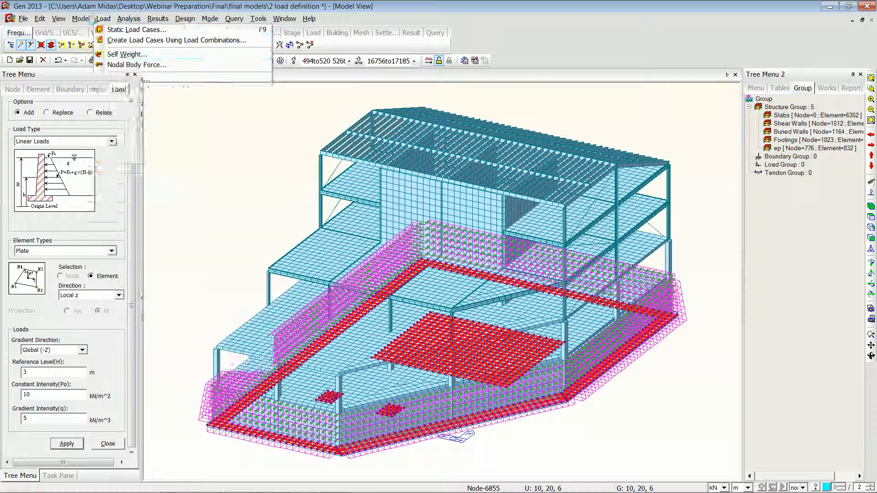
click(81, 18)
mouse_move(133, 73)
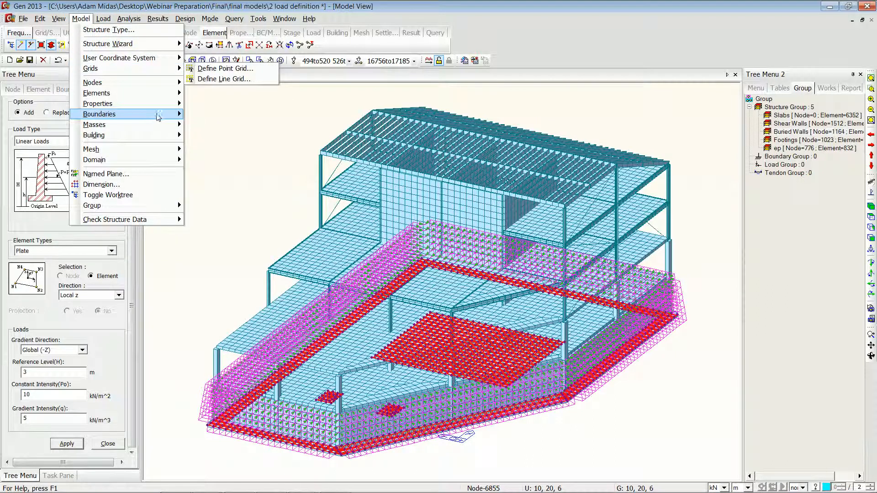
mouse_move(153, 114)
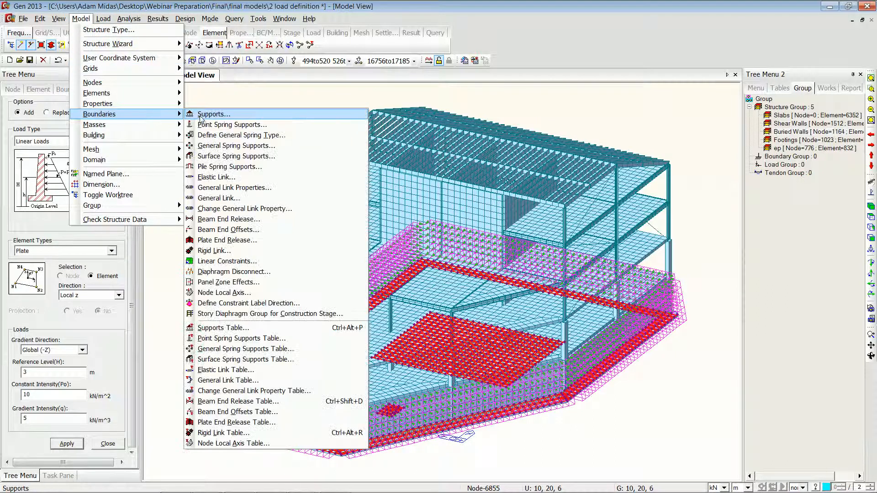
click(248, 156)
click(57, 366)
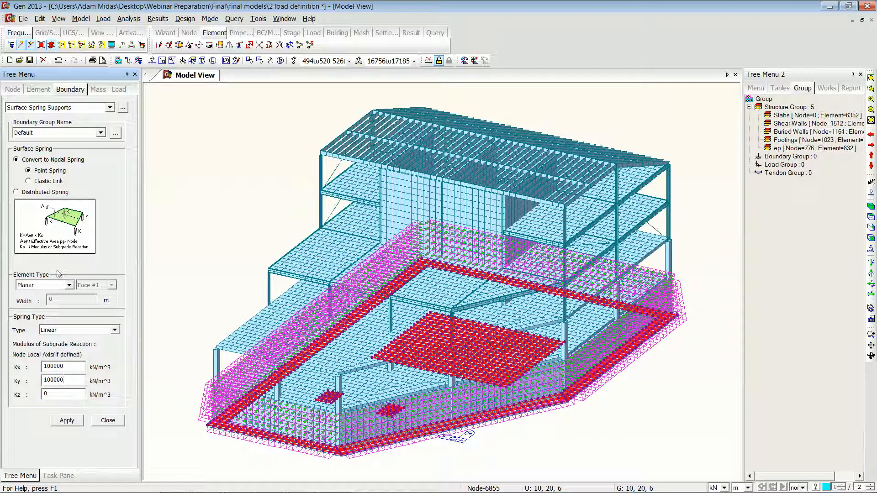
click(67, 420)
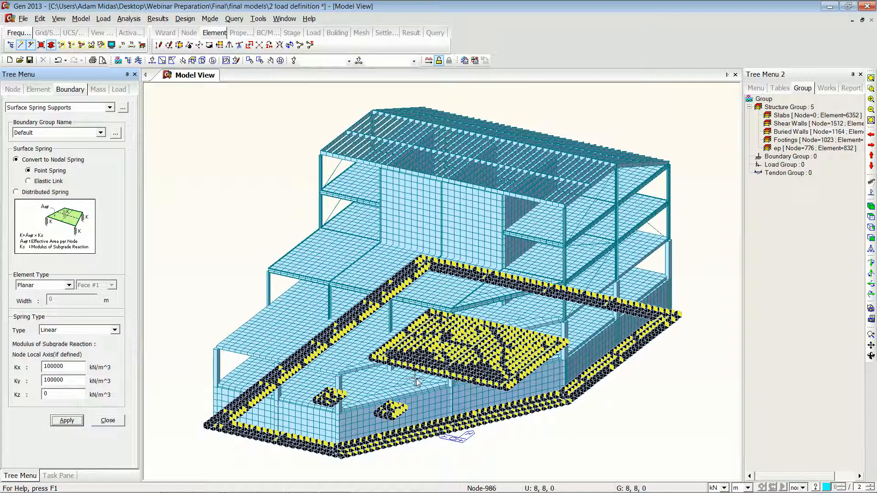
Step: Close the surface spring dialog and inspect the properties of one generated point spring support type
click(107, 420)
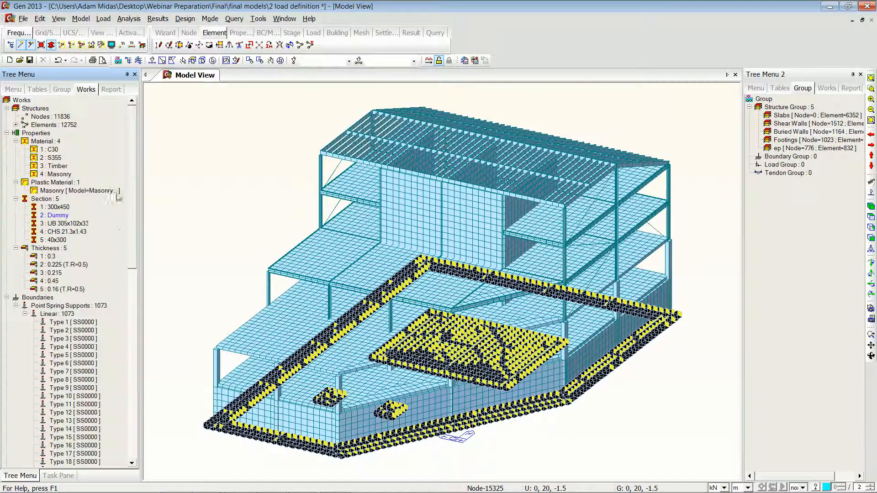
drag(134, 201, 134, 251)
click(62, 264)
right_click(63, 265)
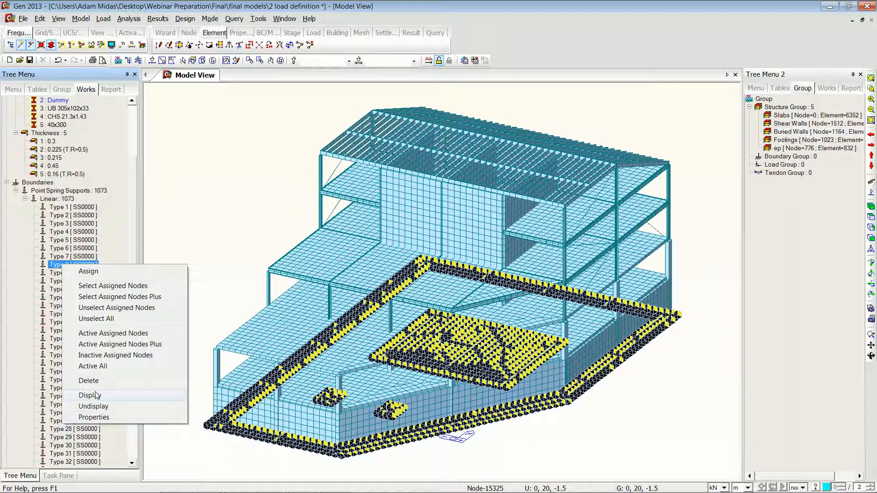
click(102, 419)
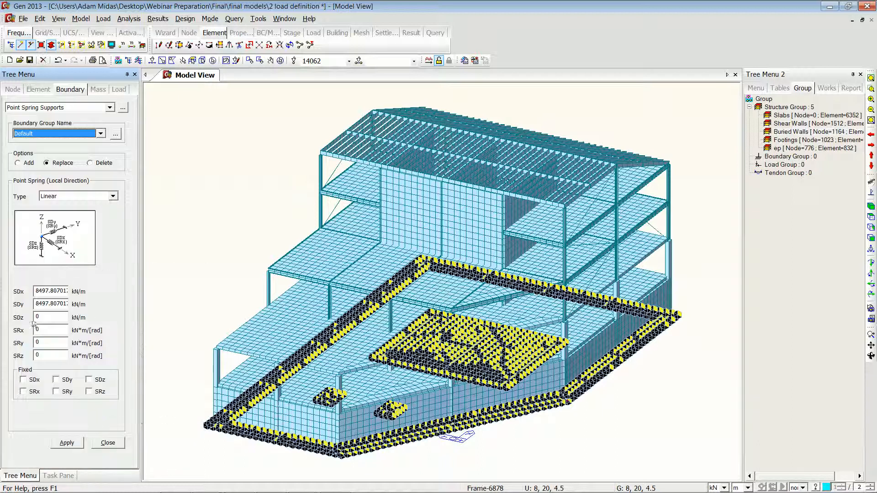
click(102, 446)
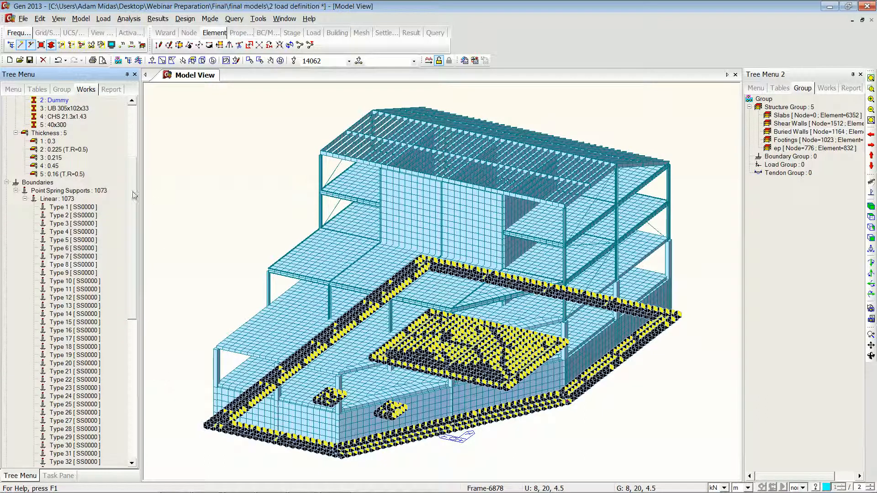
drag(131, 204, 132, 142)
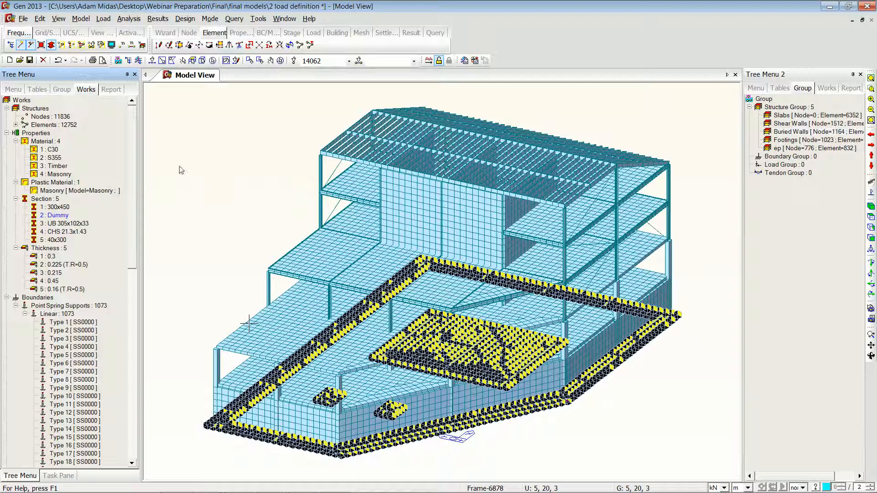
Step: Apply a uniform pressure load of -2 kN/m^2 in load case DL to the slab elements in the XY plane at Z = 3 m
click(103, 19)
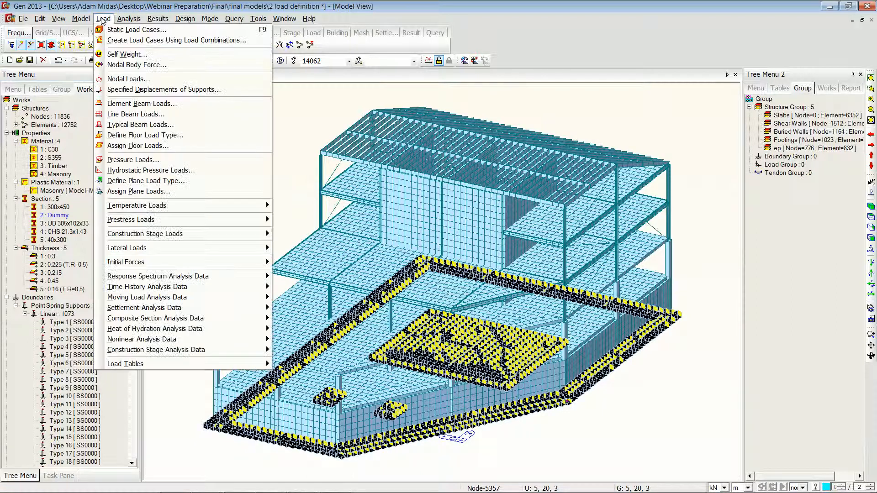
click(132, 160)
click(94, 136)
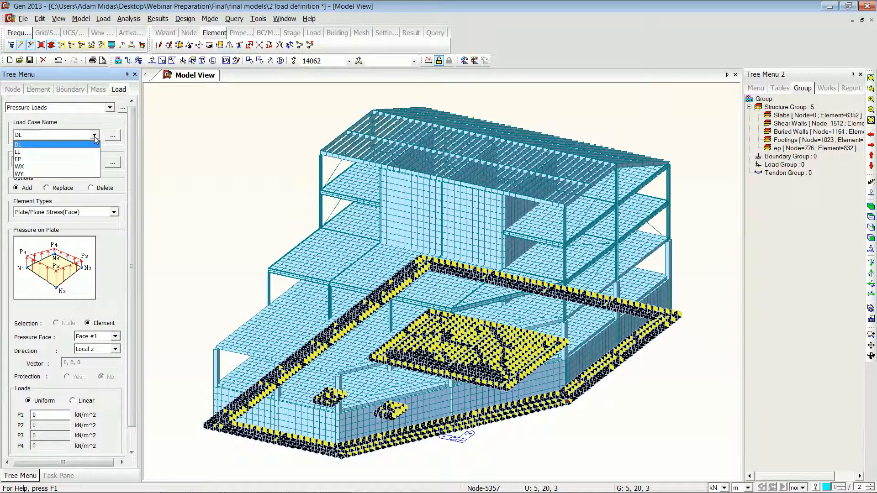
click(133, 150)
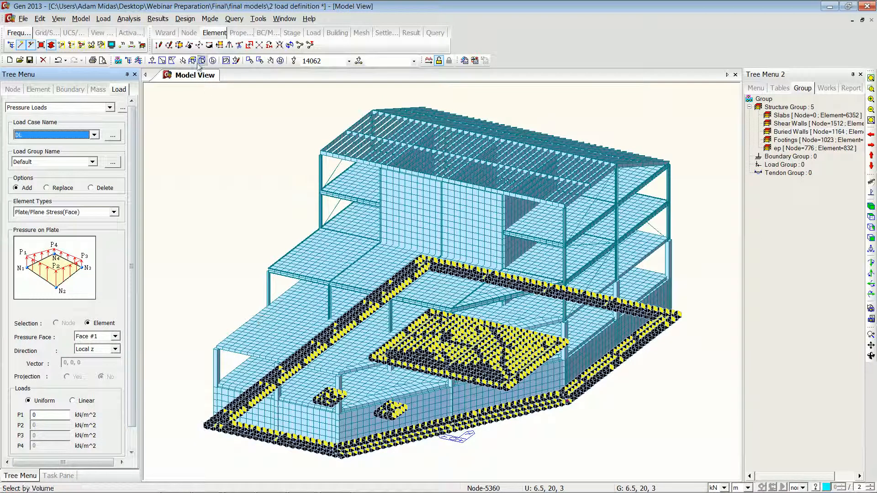
click(192, 60)
click(159, 139)
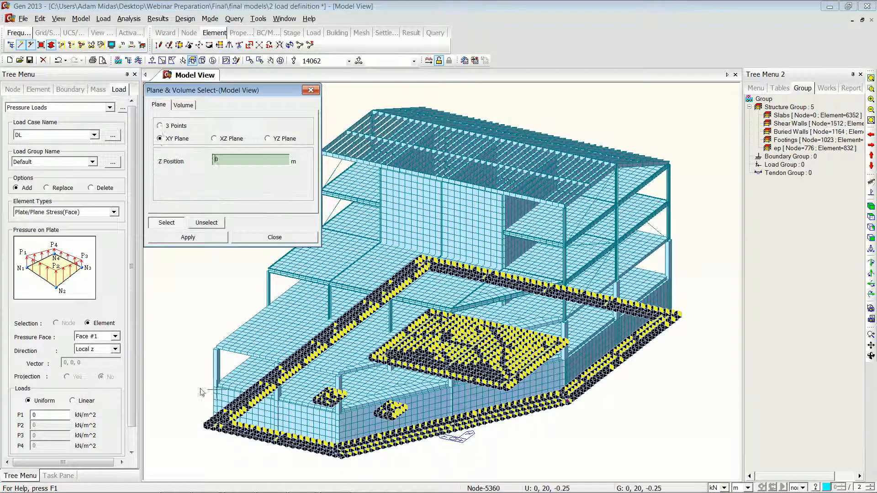
click(216, 348)
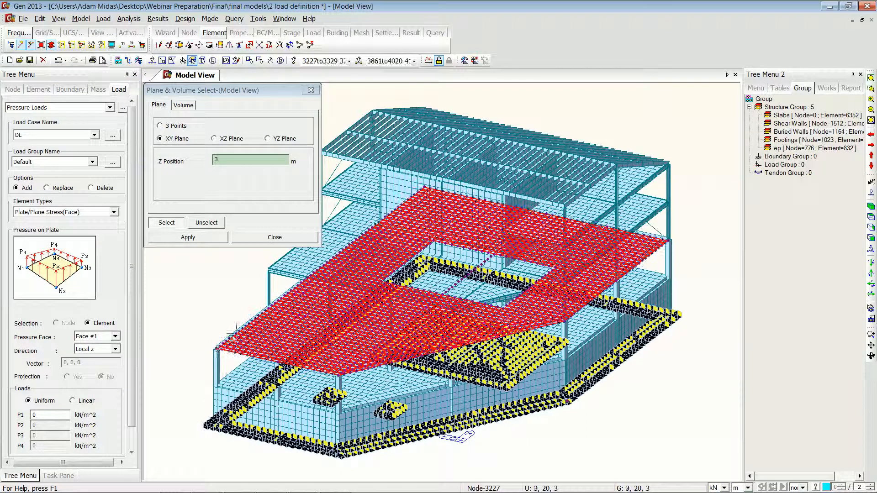
click(44, 415)
drag(44, 414, 31, 411)
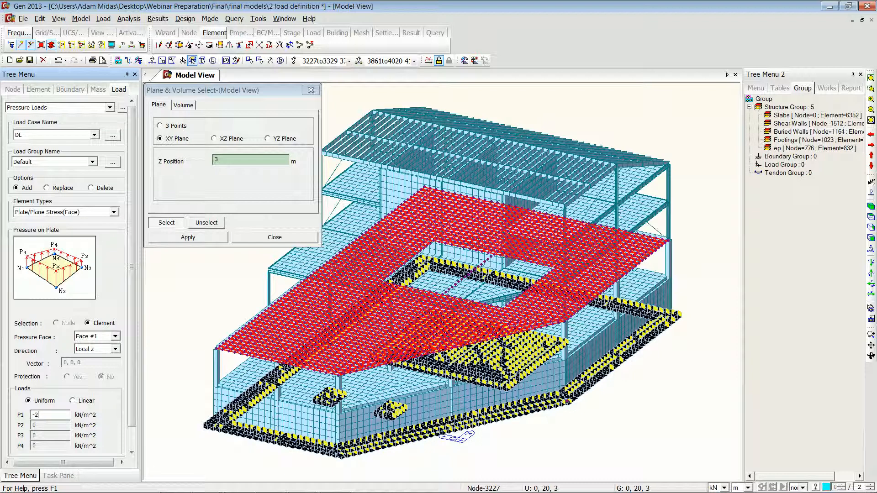
drag(132, 348, 133, 389)
click(70, 443)
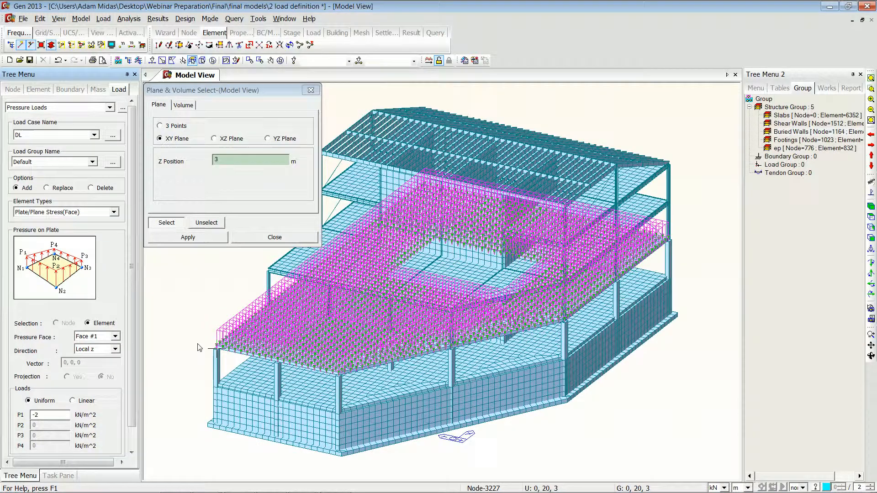
Step: Reselect the same Z = 3 m slab elements and apply a uniform pressure of -2.5 kN/m^2 in load case LL
scroll(198, 347, up, 5)
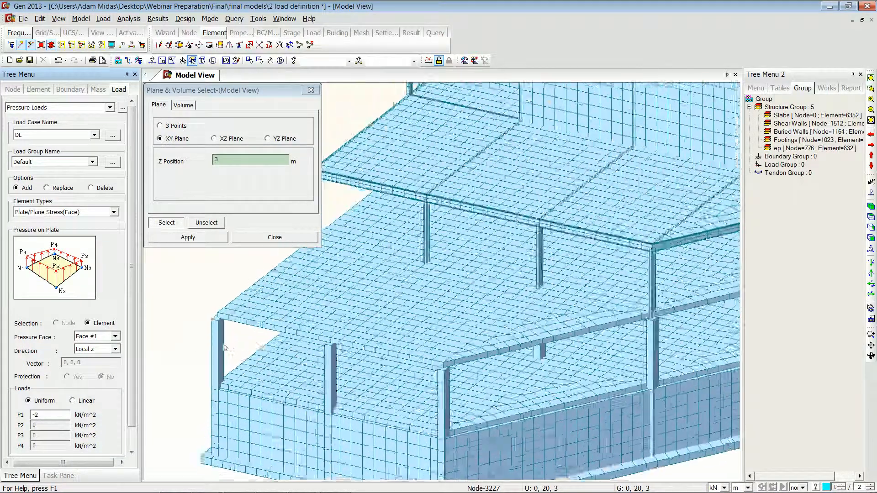
scroll(224, 347, up, 5)
middle_drag(262, 291, 413, 401)
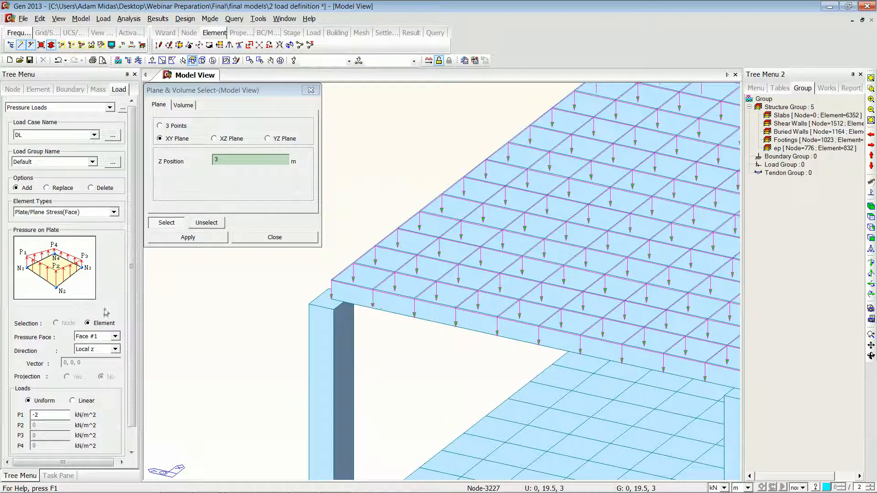
click(50, 414)
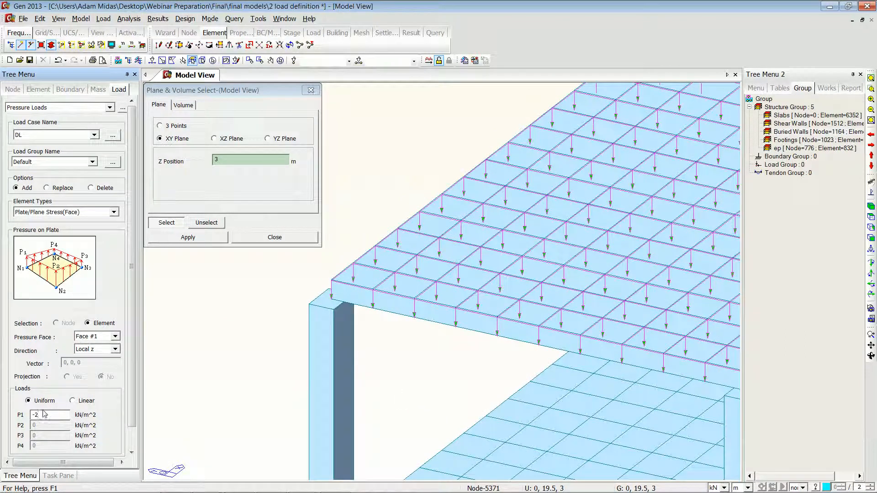
click(94, 134)
click(54, 155)
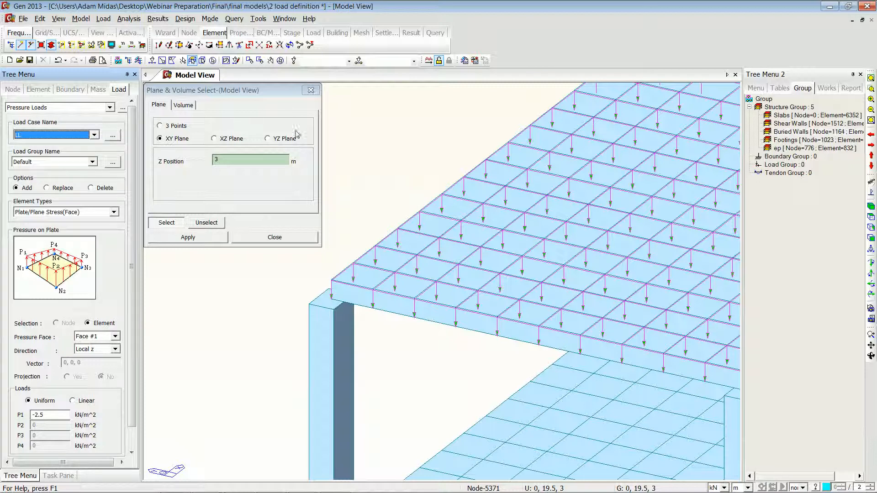
click(227, 63)
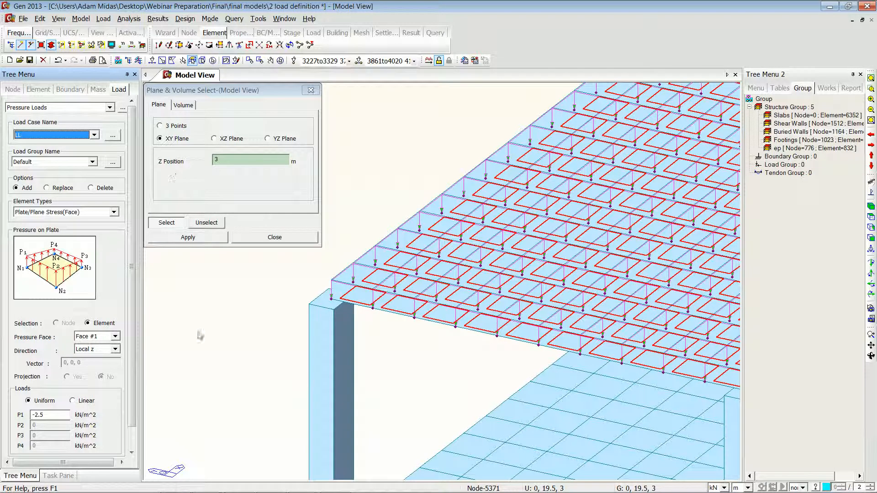
scroll(130, 403, down, 2)
click(67, 443)
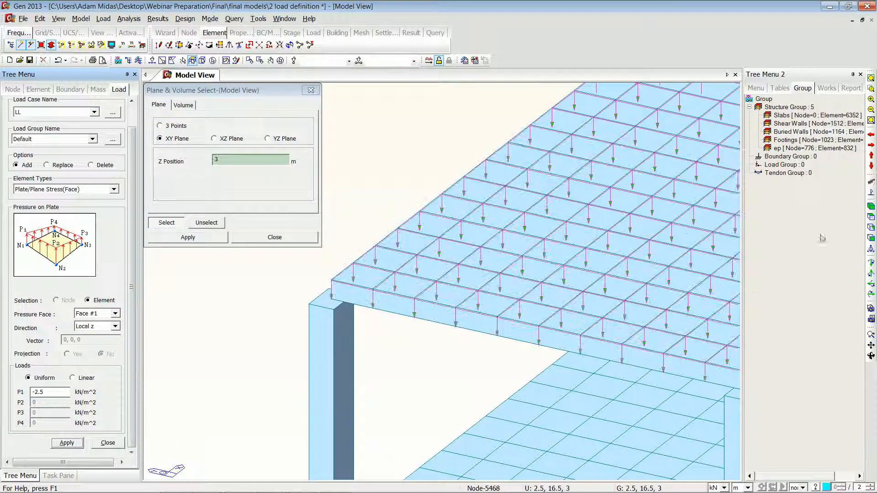
Step: Close plane selection and add wind load case WX using code Eurocode-1(2005) with Y-direction scale factor 0
click(871, 207)
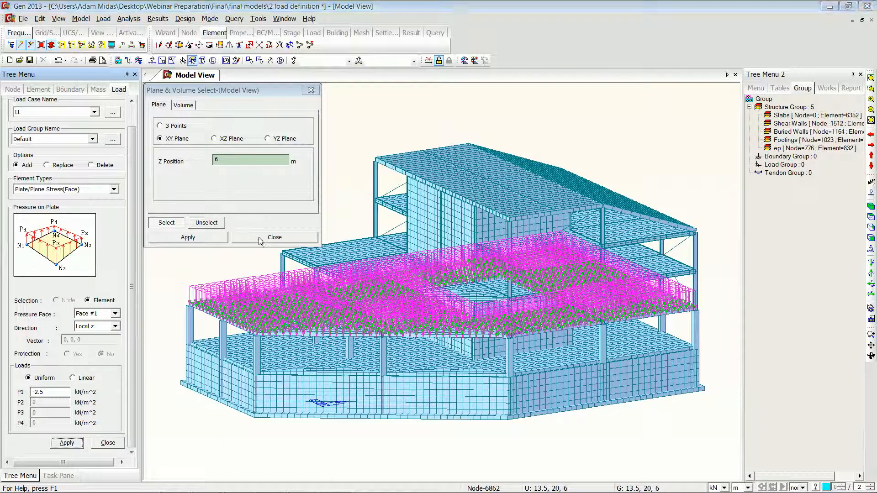
click(274, 237)
click(103, 19)
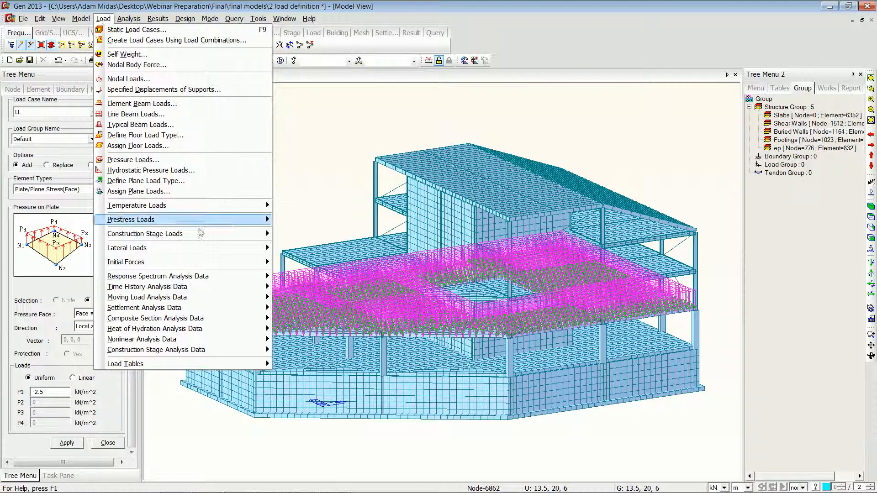
mouse_move(231, 248)
click(292, 250)
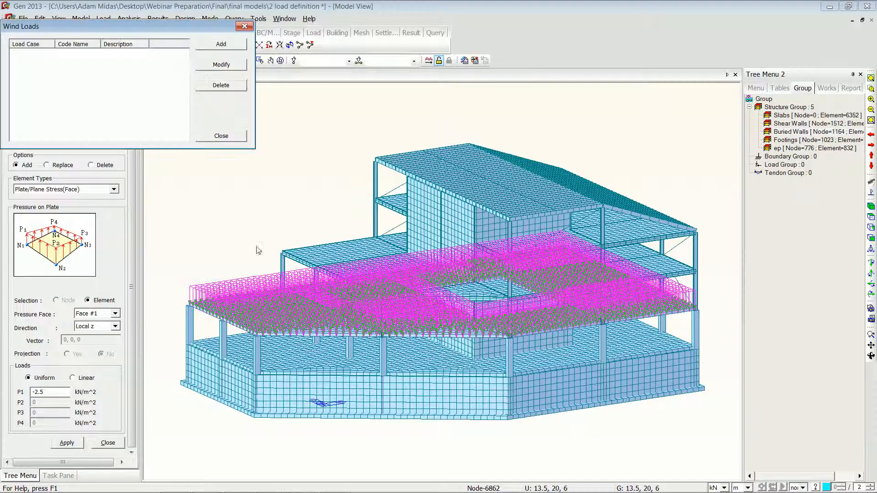
click(215, 47)
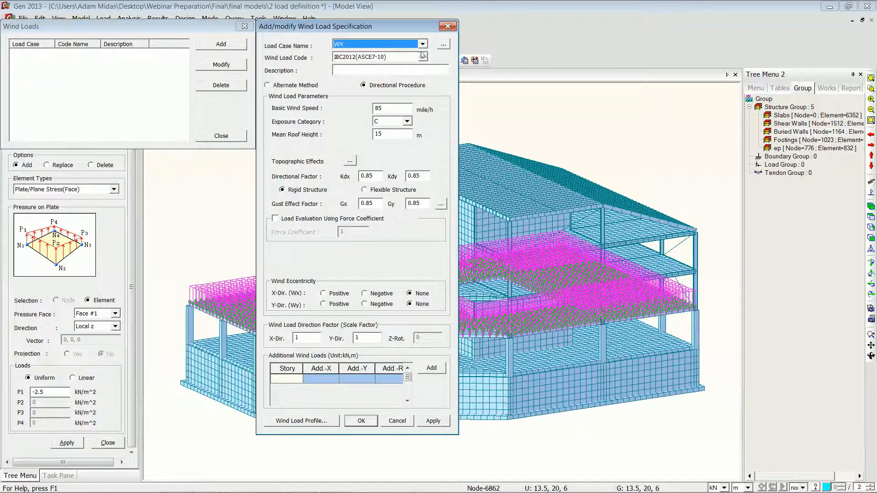
click(423, 56)
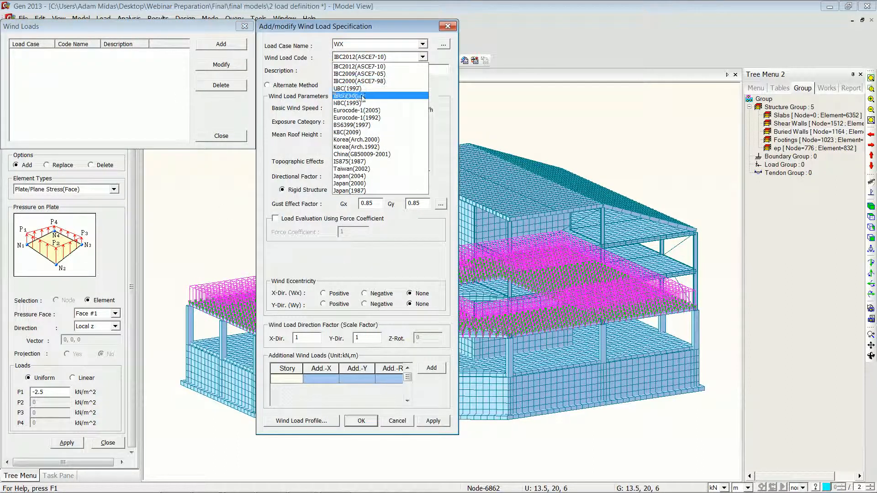
click(366, 112)
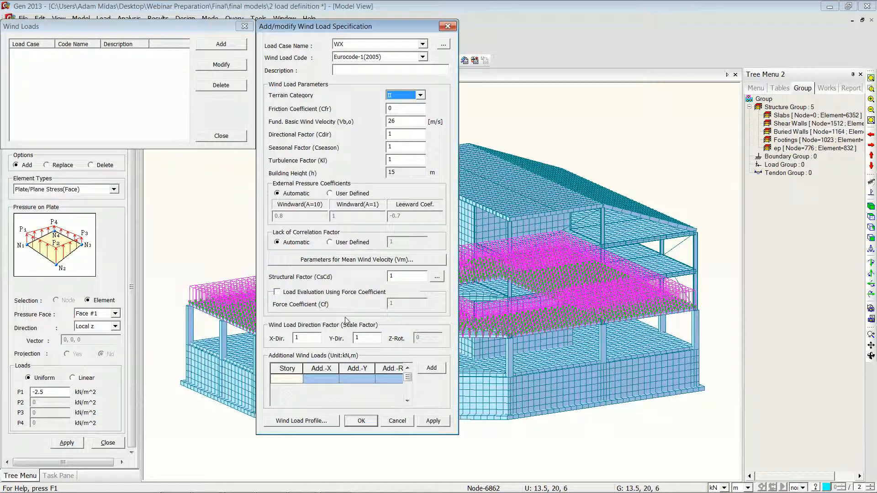
double_click(362, 337)
text(0)
click(431, 422)
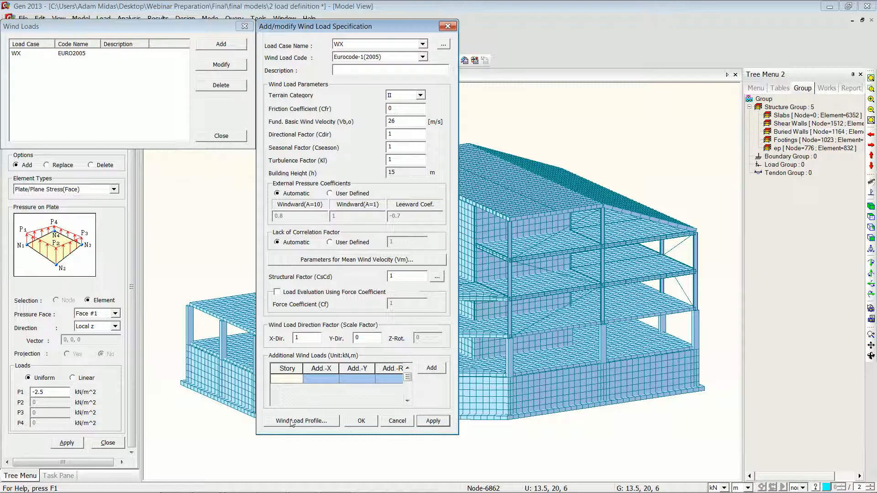
Step: Review the WX wind load profile's story shear and overturning moment, and generate the wind load calculation sheet
click(315, 421)
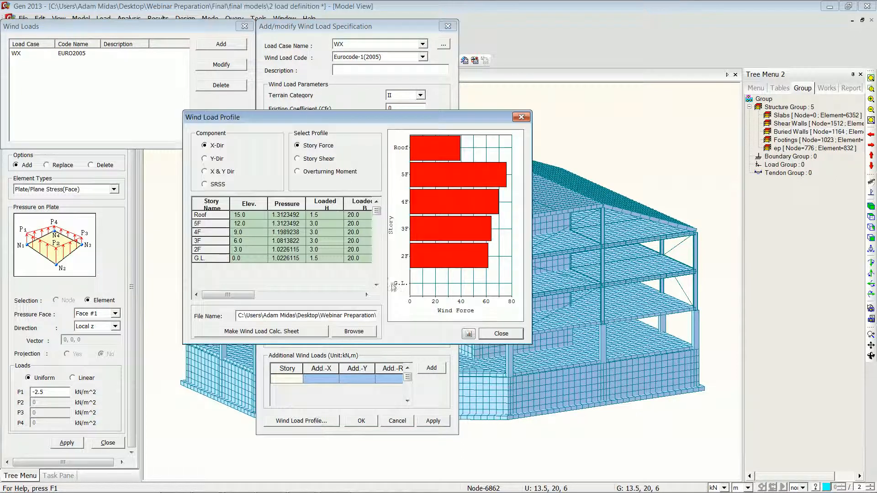
click(298, 159)
click(297, 172)
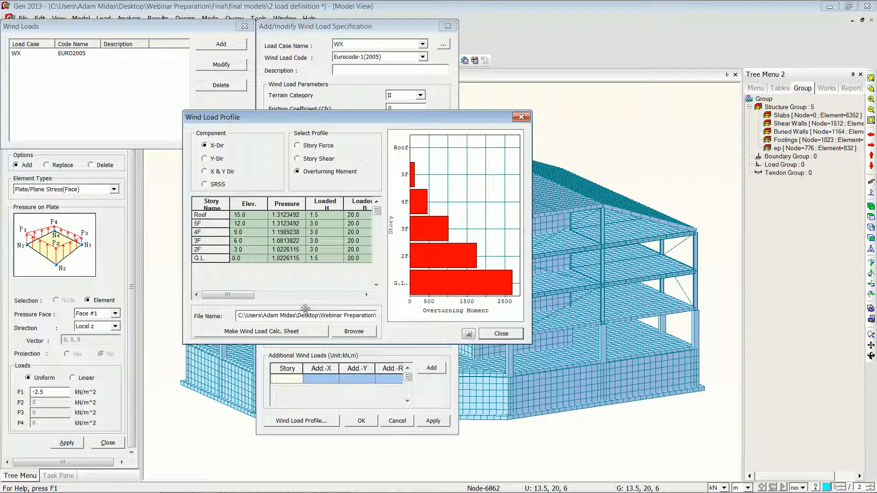
click(269, 332)
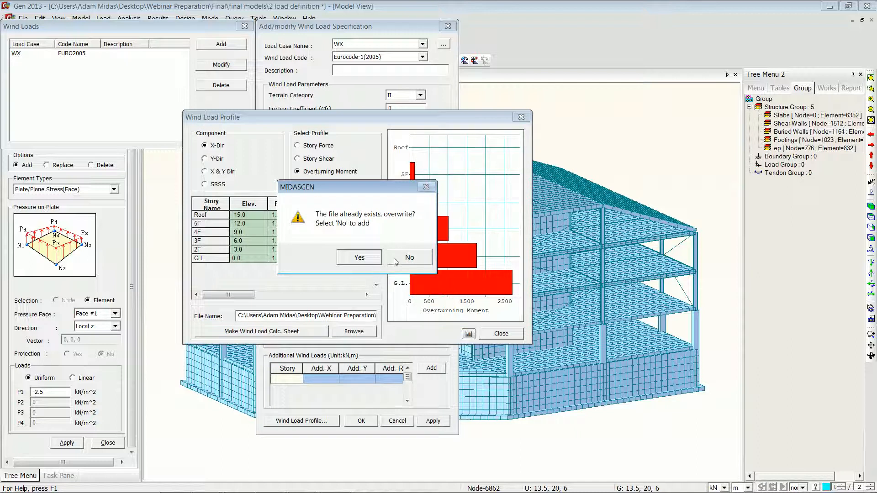
click(409, 258)
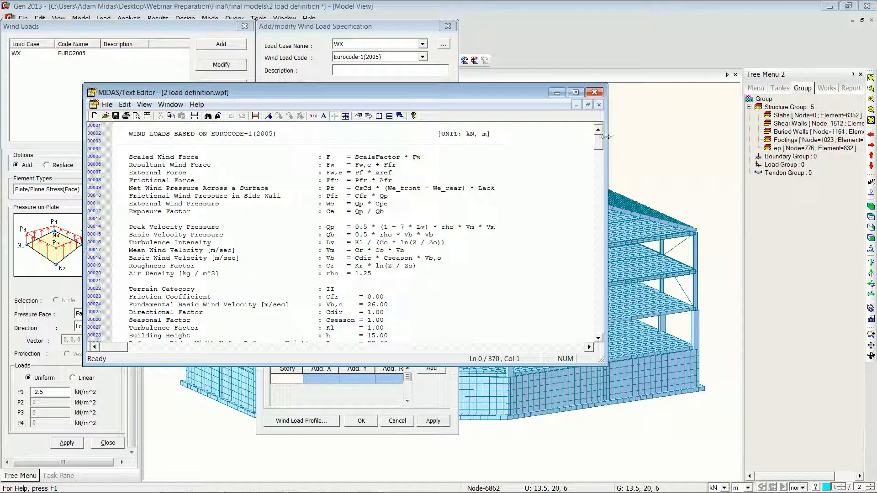
click(594, 92)
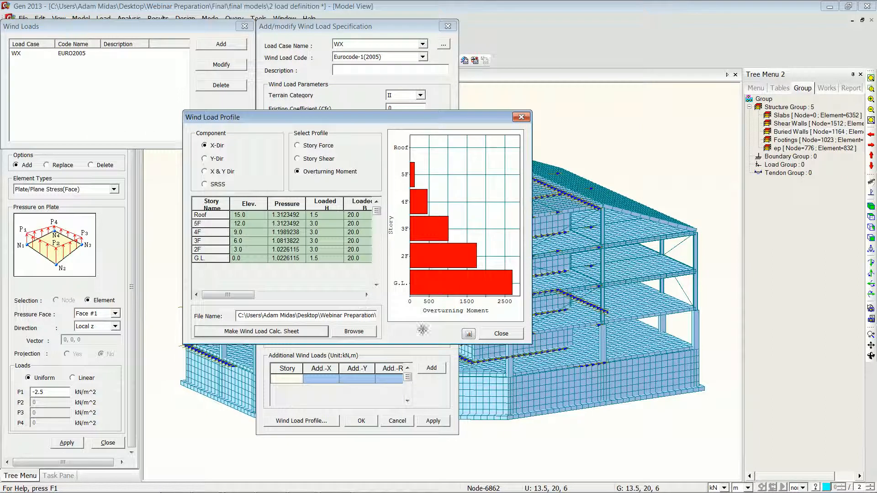
click(500, 334)
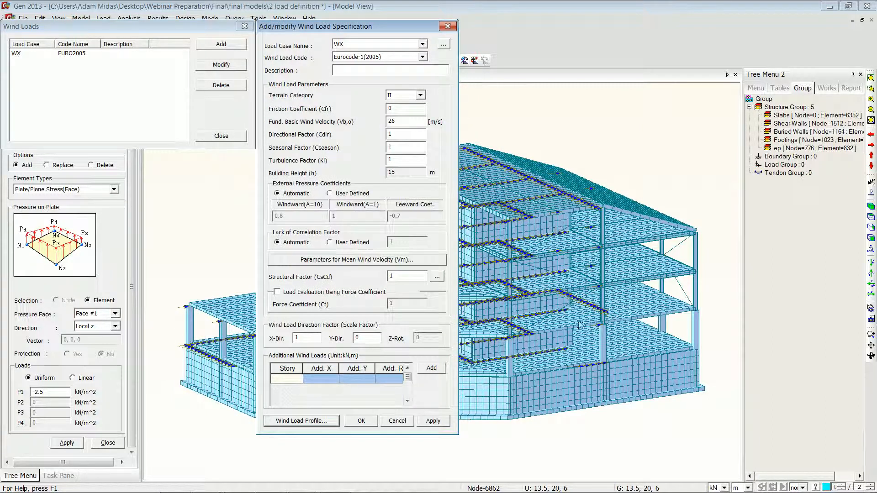
Step: Close the wind load and pressure load dialogs, then exit the model without saving changes
click(397, 421)
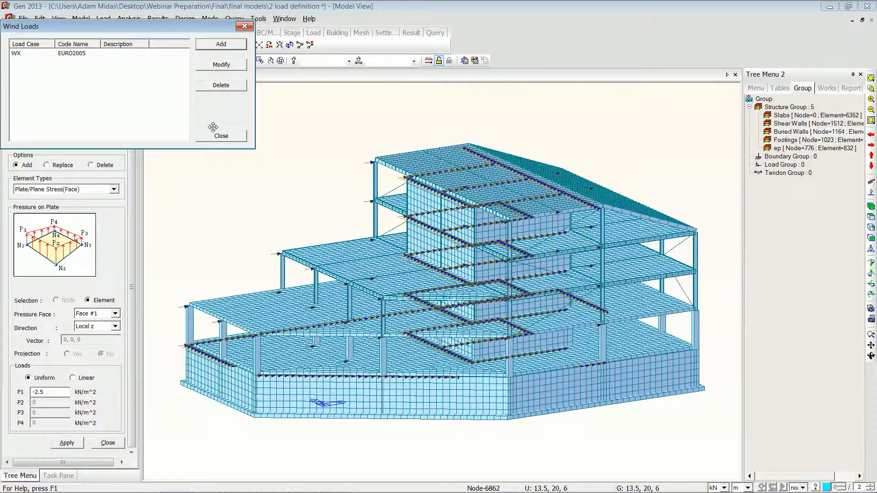
click(221, 137)
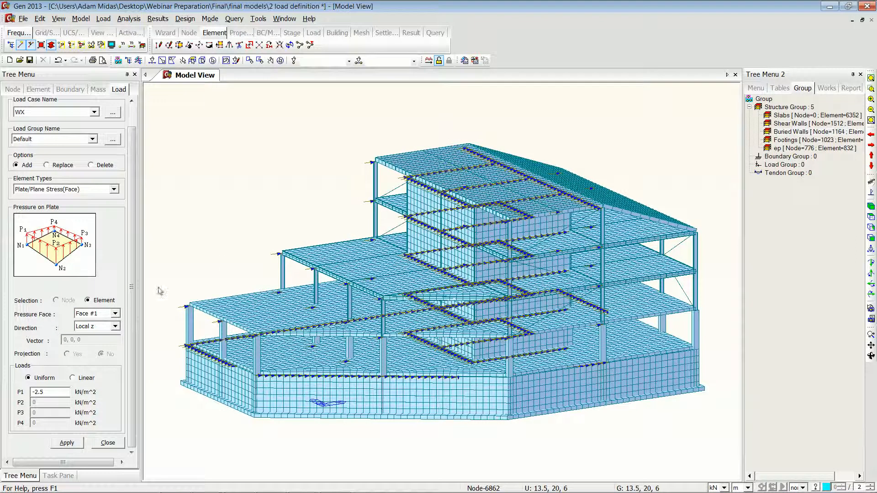
click(115, 441)
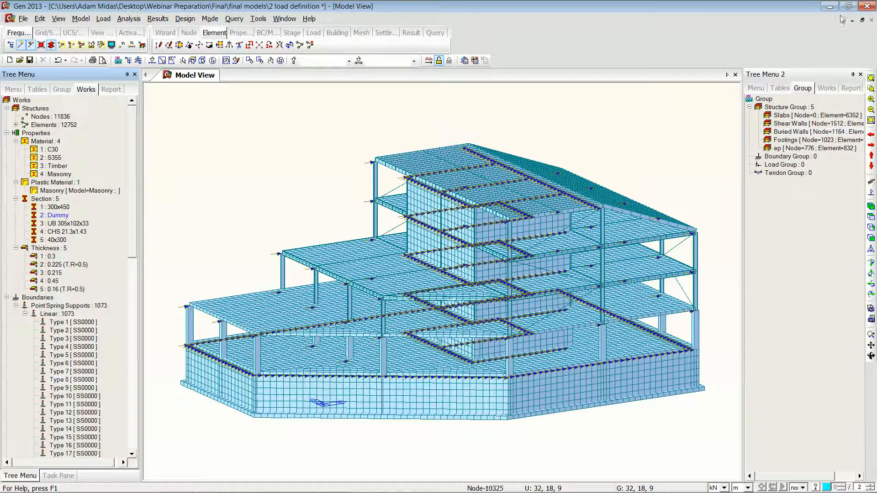
click(866, 7)
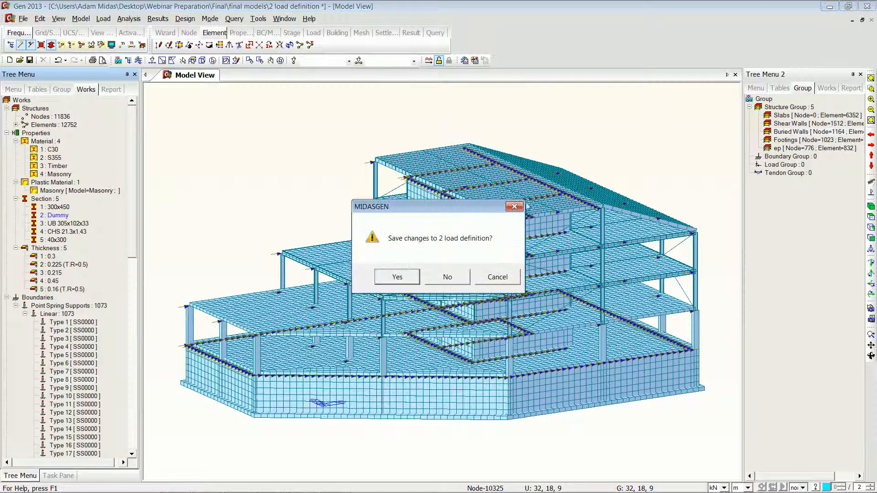
click(448, 277)
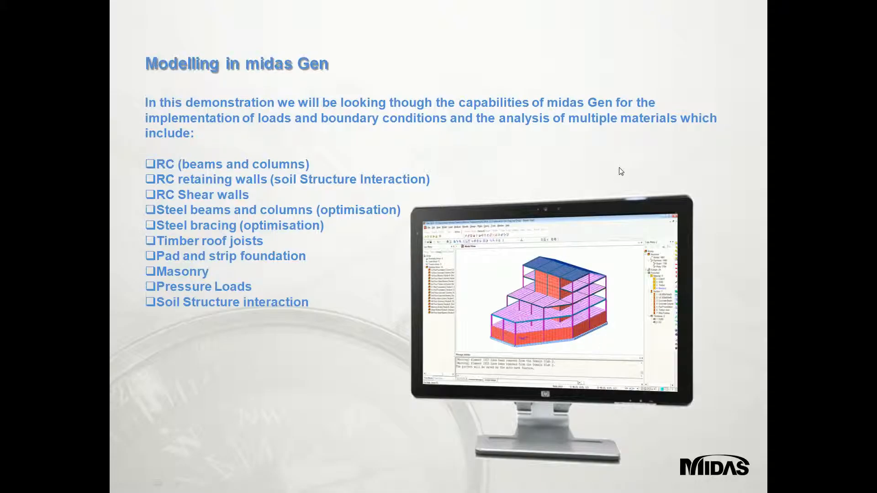
click(569, 161)
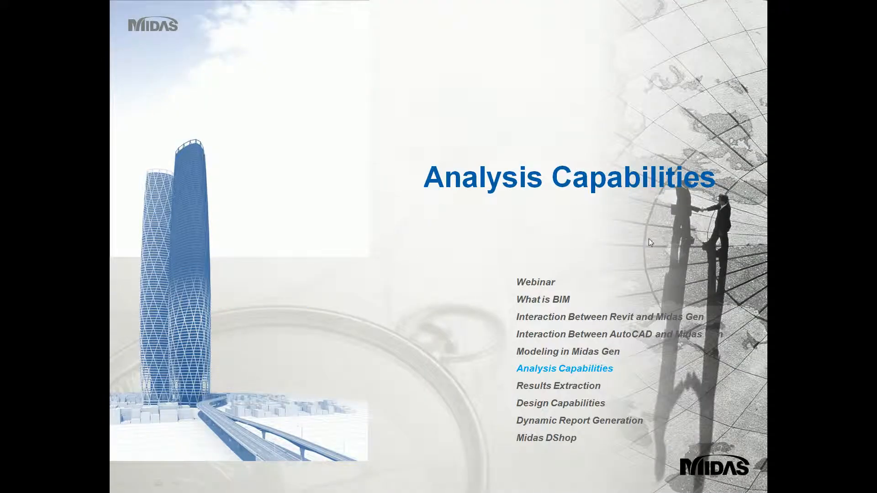
click(645, 139)
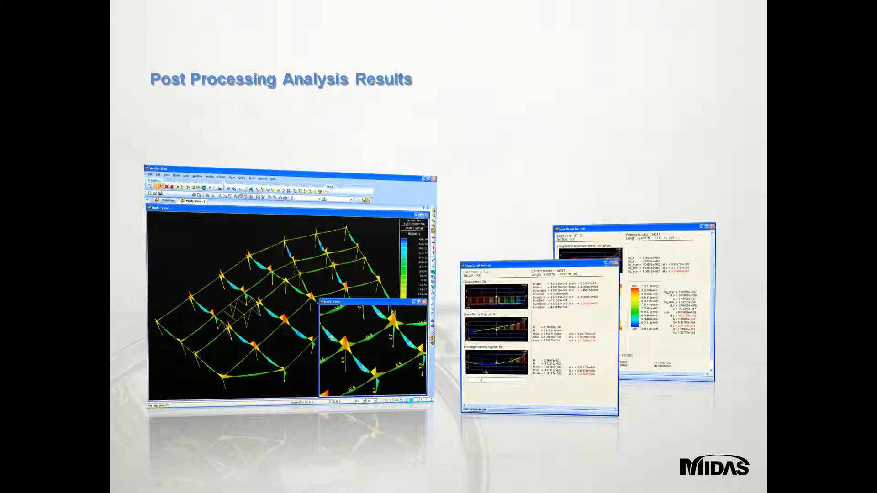
Step: Switch back to midas Gen with the analysed model 3 Analysis and Design open
key(alt+Tab)
key(alt+Tab)
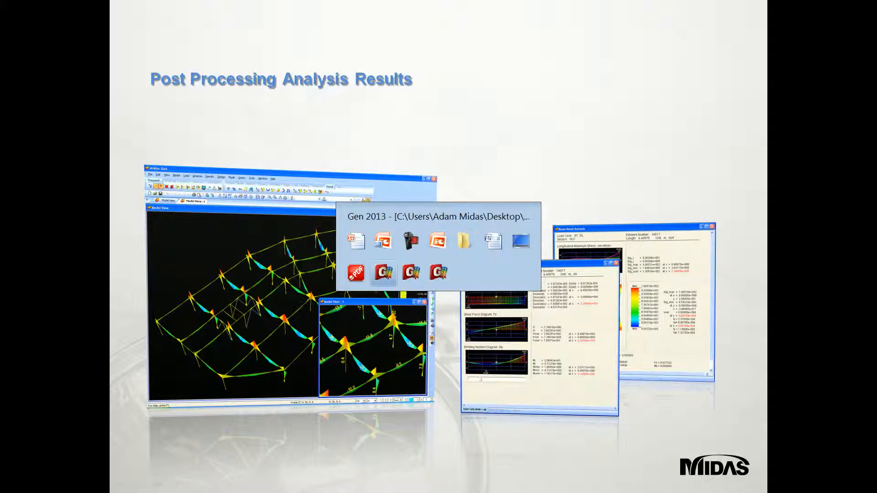
click(437, 272)
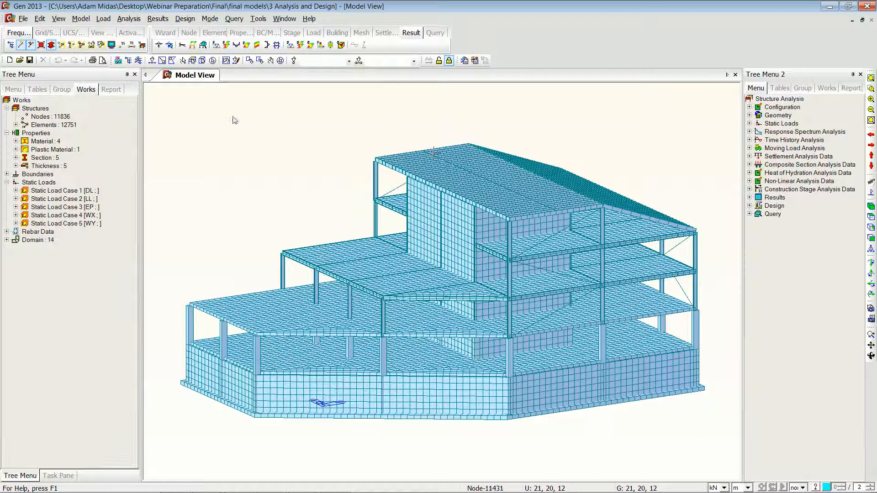
Step: Display reaction forces FXYZ for load case LL with values and legend, and orbit to inspect the supports
click(158, 45)
click(106, 134)
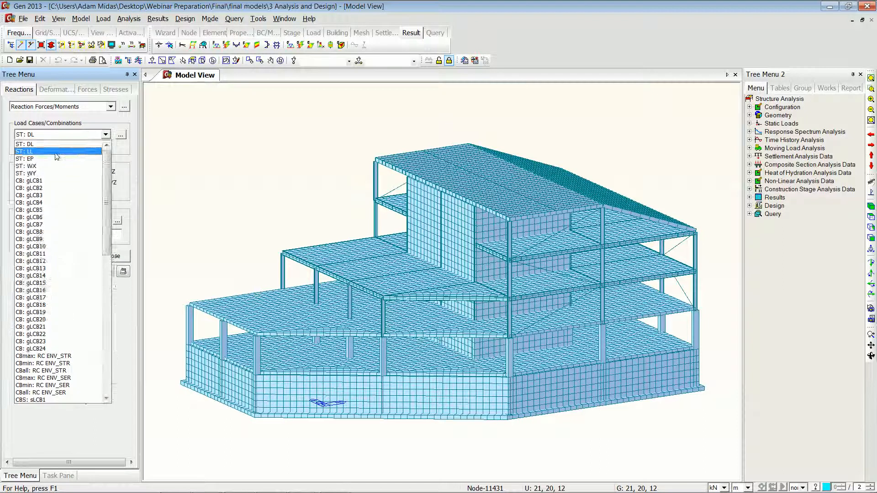
click(52, 157)
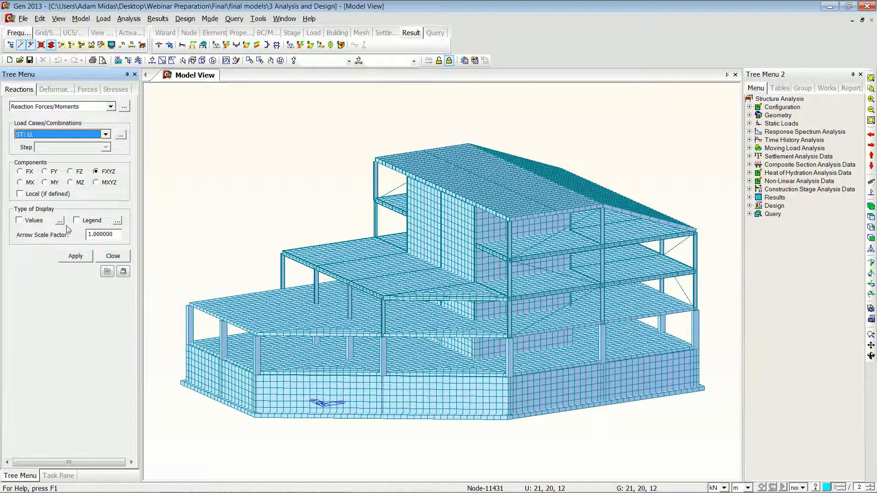
click(28, 221)
click(76, 220)
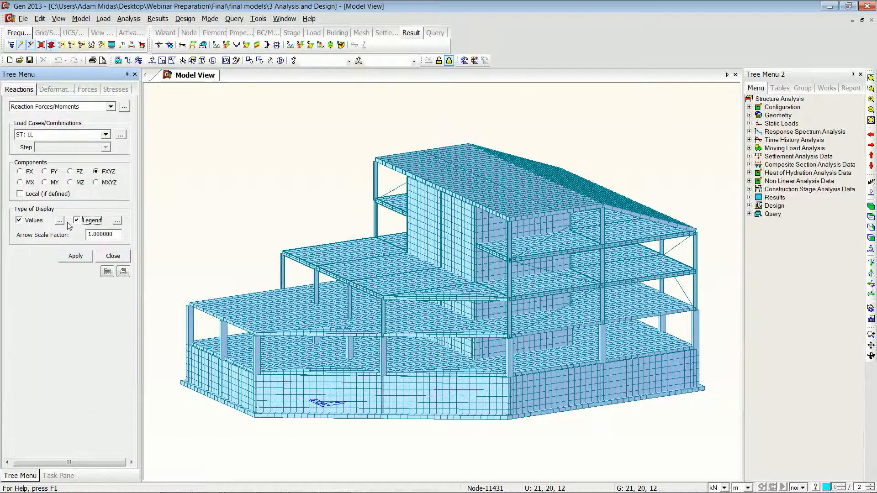
click(60, 221)
click(387, 218)
click(391, 240)
click(430, 313)
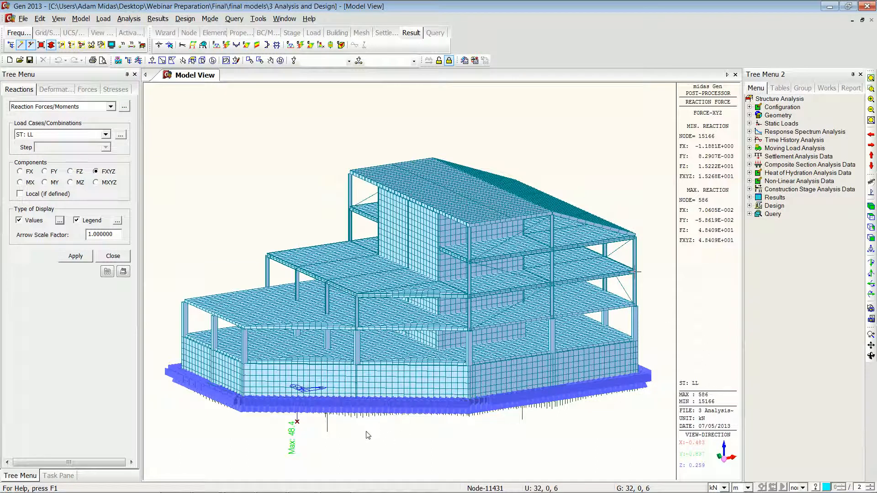
ctrl+middle_drag(366, 431, 368, 379)
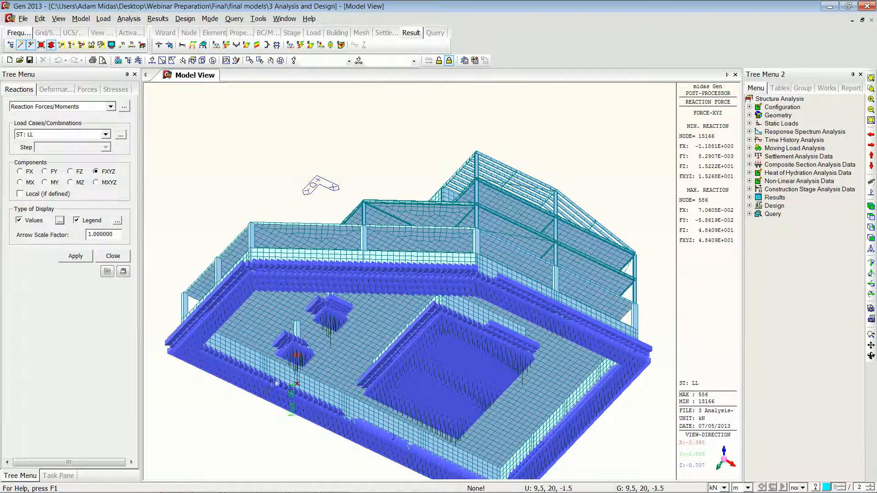
ctrl+middle_drag(378, 279, 421, 359)
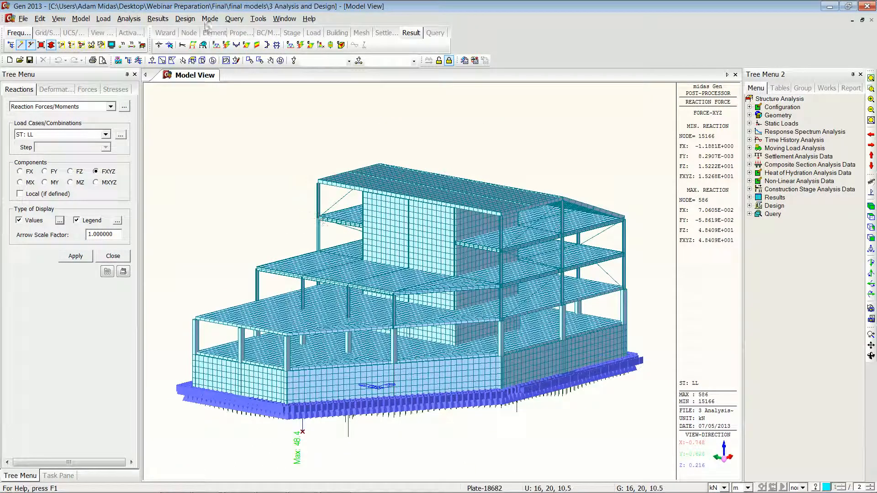
Step: Open the reaction result table with records activated for load cases DL and LL
click(157, 19)
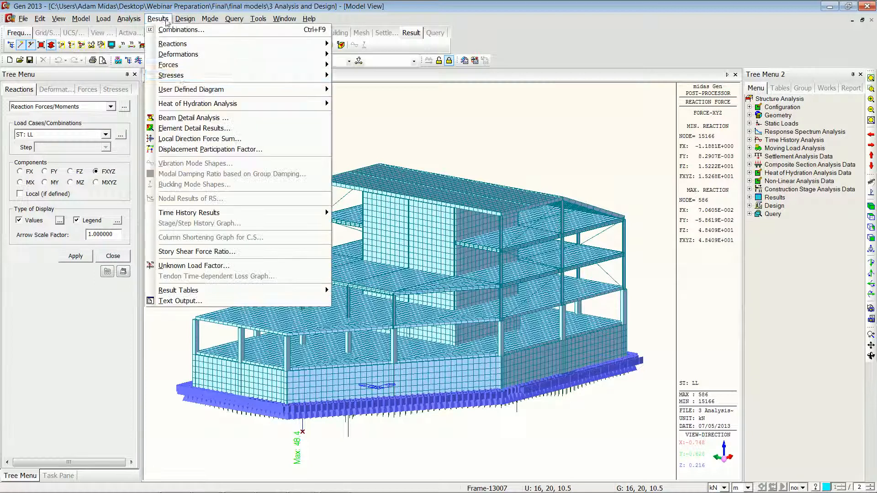
mouse_move(309, 291)
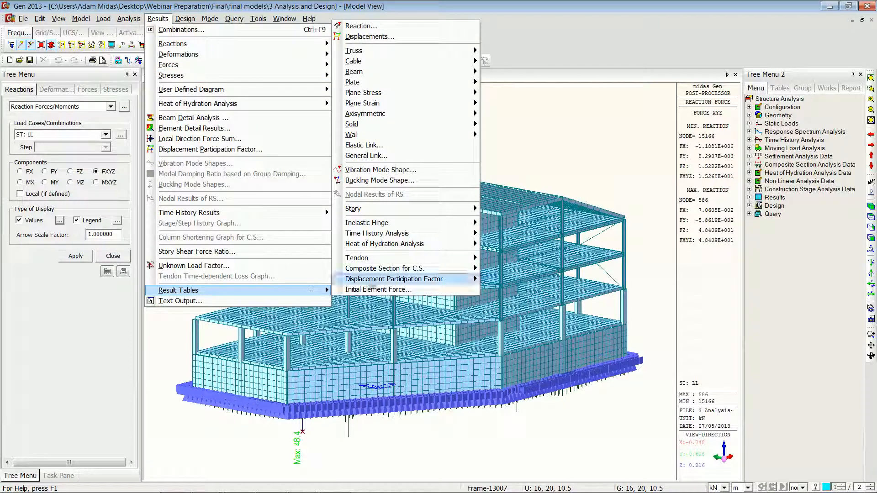
click(409, 26)
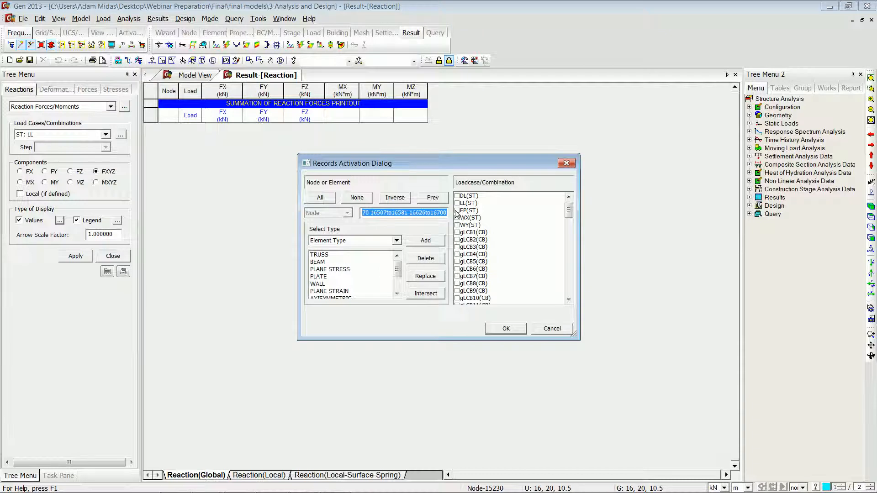
click(461, 204)
click(457, 197)
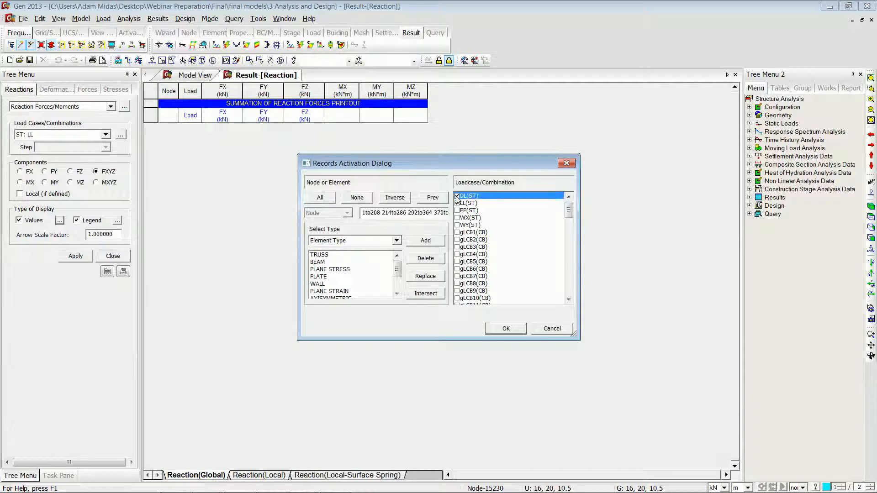
click(505, 329)
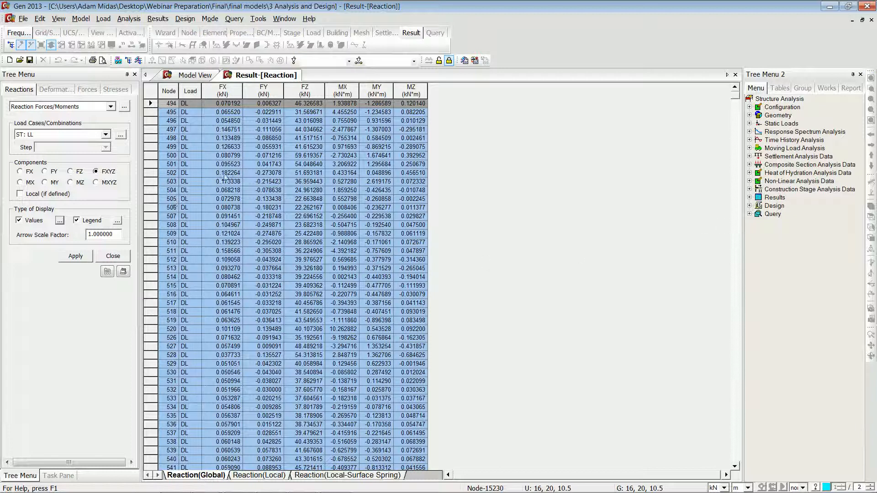
Step: Sort the reaction table by adding FZ as an ascending sort key and moving it up in priority
right_click(276, 171)
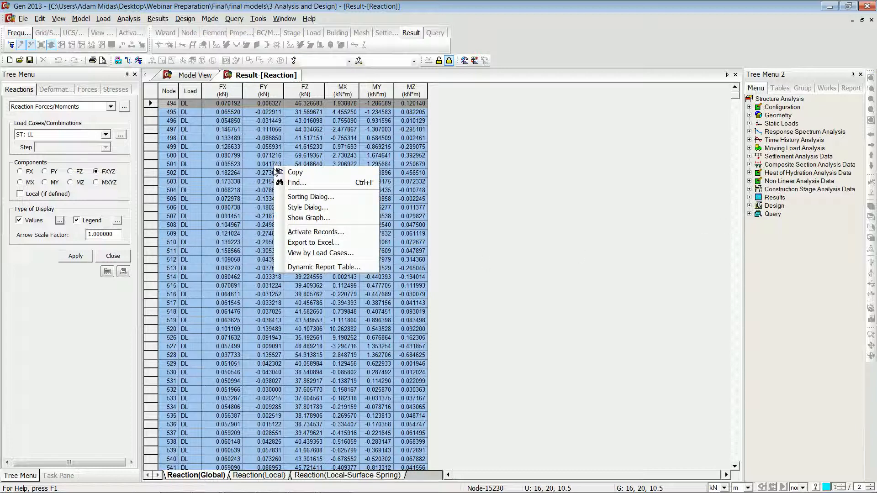
click(327, 201)
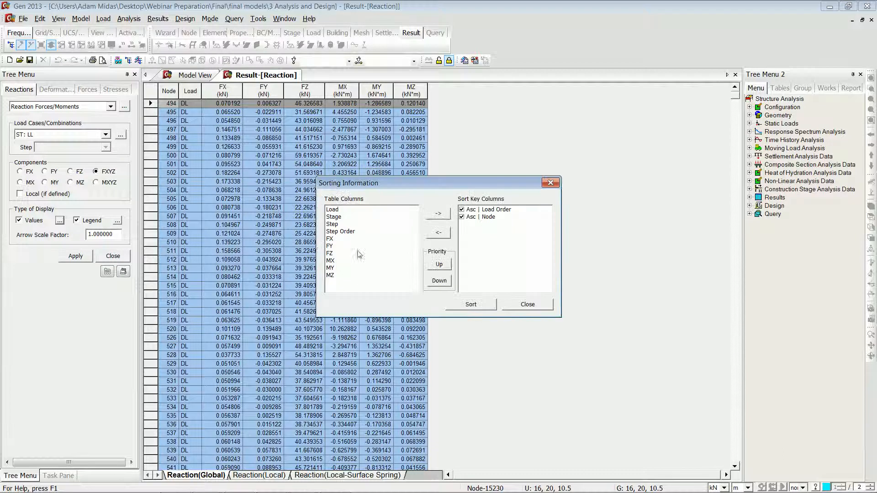
click(338, 253)
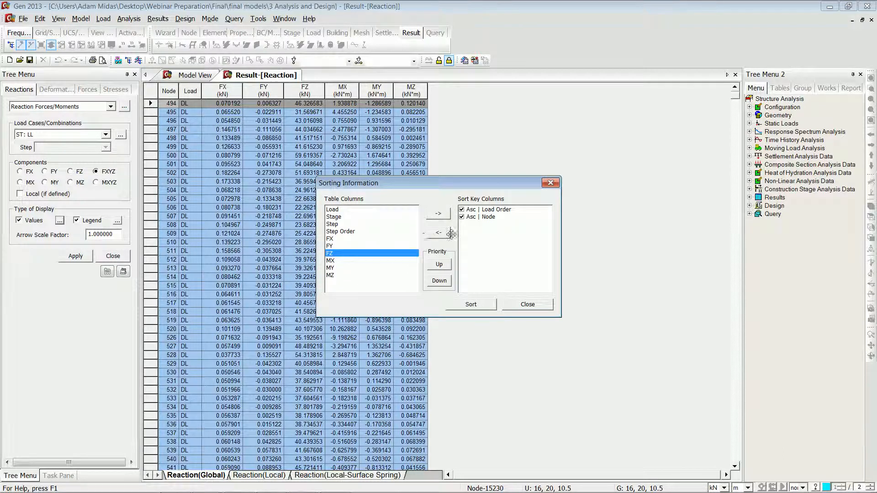
click(441, 215)
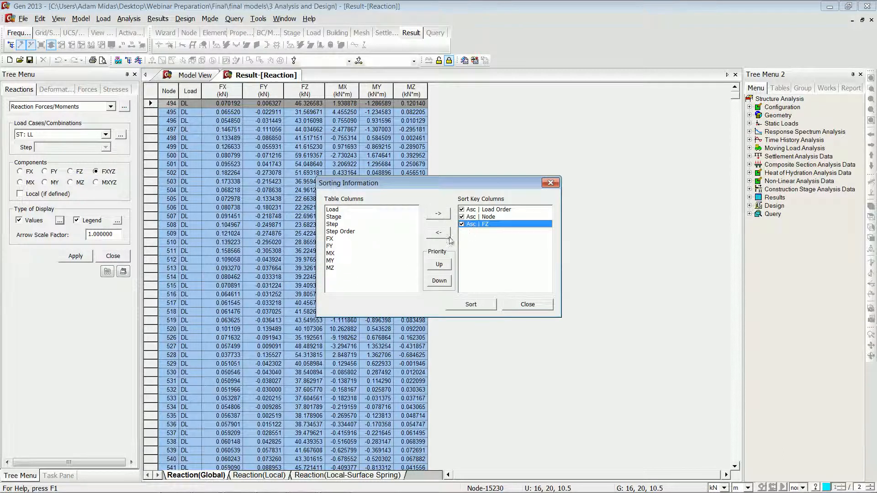
click(439, 265)
click(439, 265)
click(470, 307)
click(527, 304)
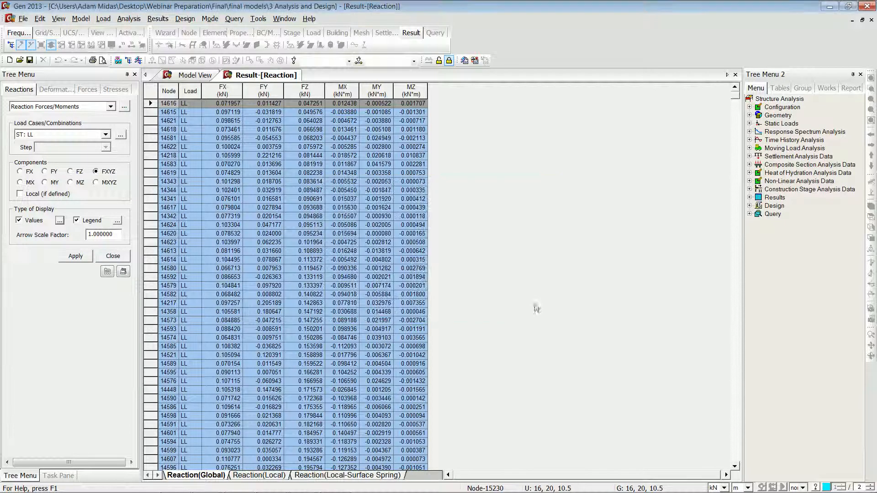
Step: Select the top reaction rows and create a dynamic report table keeping only the Node, Load and FX columns
drag(171, 110, 413, 201)
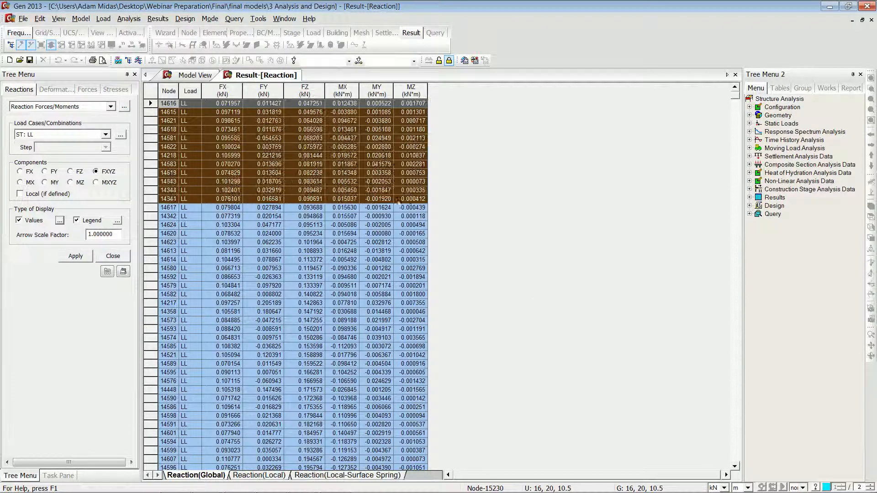
right_click(280, 158)
click(265, 165)
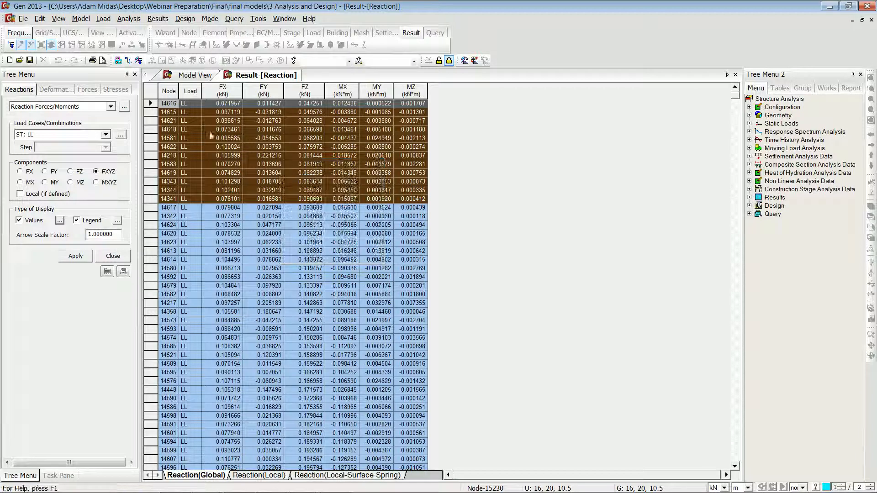
right_click(228, 137)
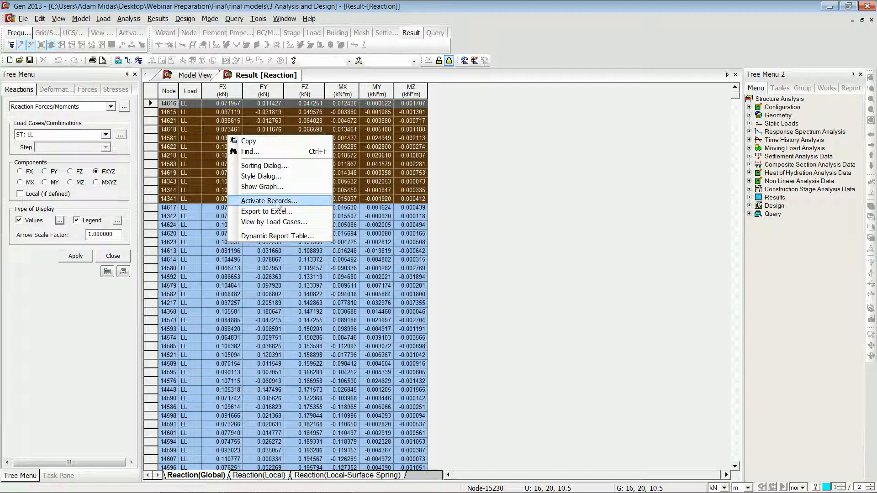
click(284, 236)
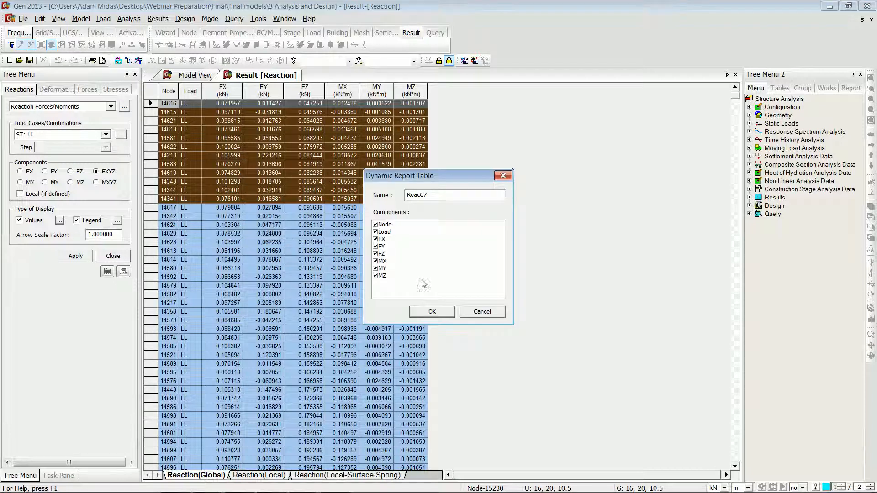
click(375, 247)
click(374, 253)
click(375, 261)
click(375, 268)
click(375, 276)
click(431, 311)
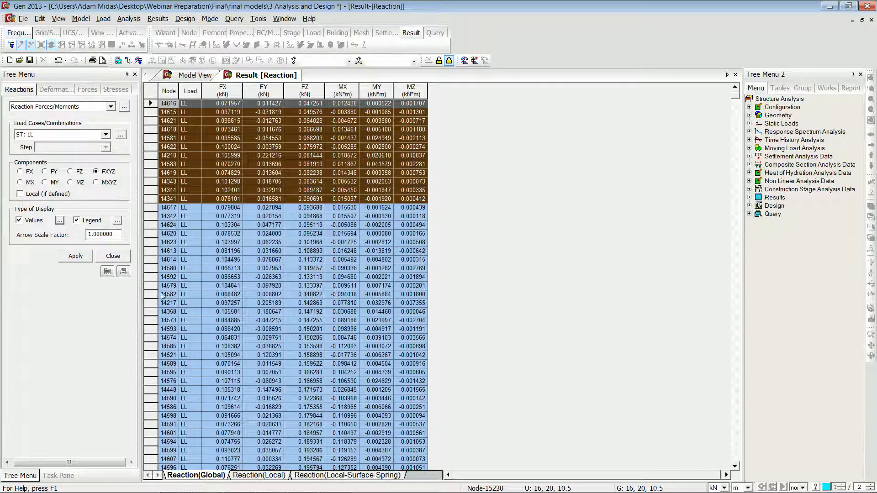
Step: Close the table and display the DXYZ displacement contour for LL with deformed shape, without values
click(735, 74)
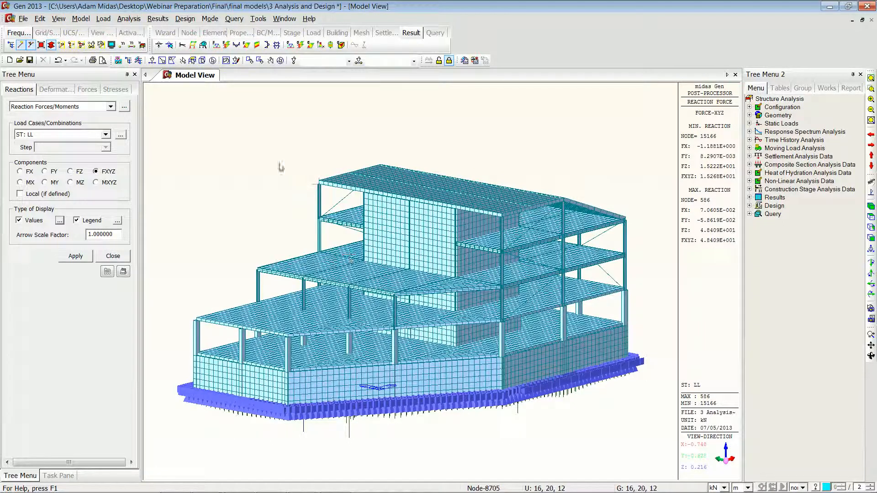
click(193, 45)
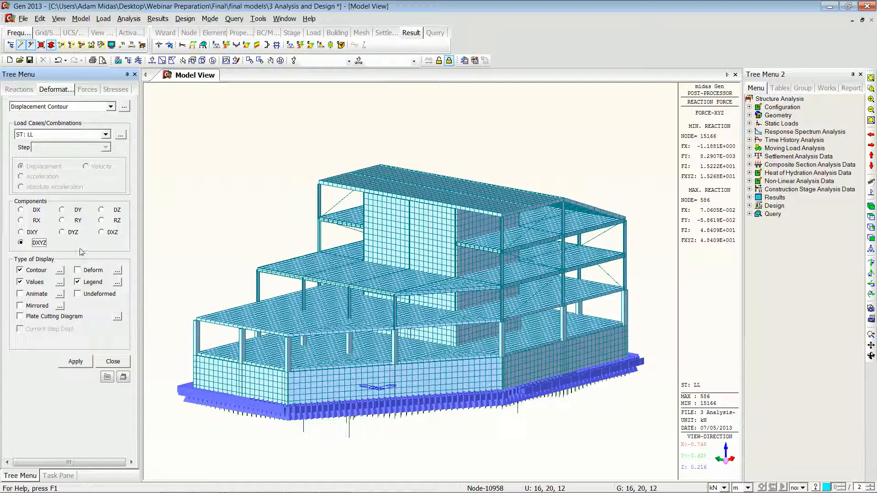
click(79, 270)
click(24, 282)
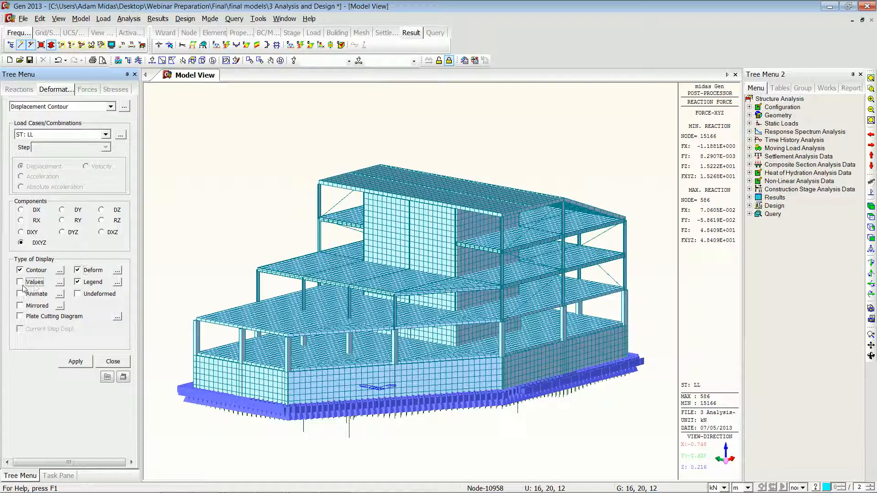
click(75, 364)
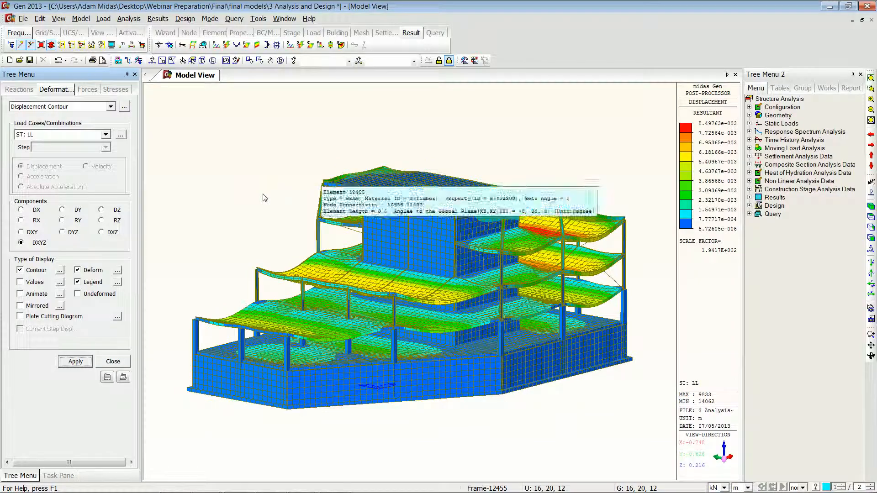
mouse_move(450, 226)
ctrl+middle_down()
mouse_move(448, 206)
mouse_move(445, 245)
mouse_move(446, 225)
ctrl+middle_up()
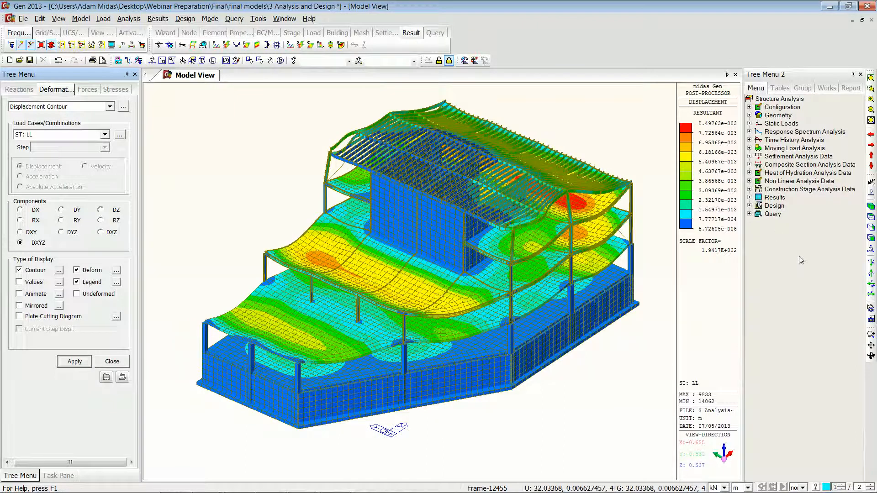
click(871, 207)
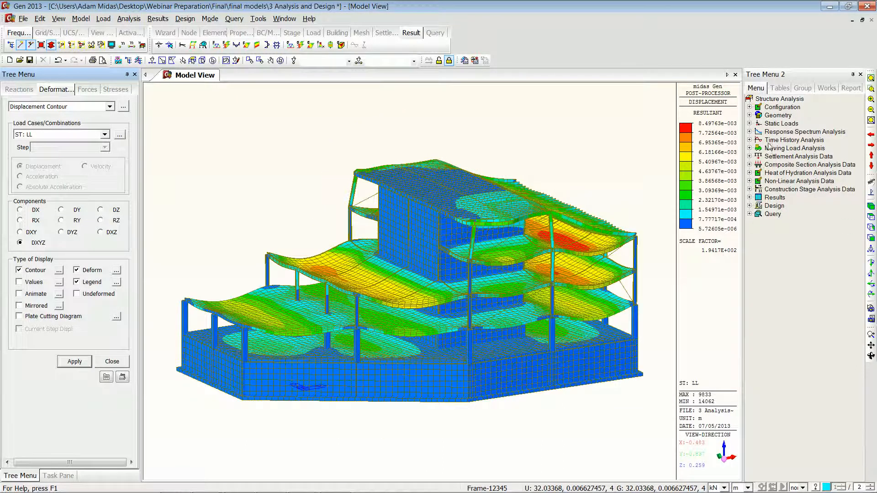
Step: Activate only the elements assigned the S355 material, using the Works tree's material list
click(826, 87)
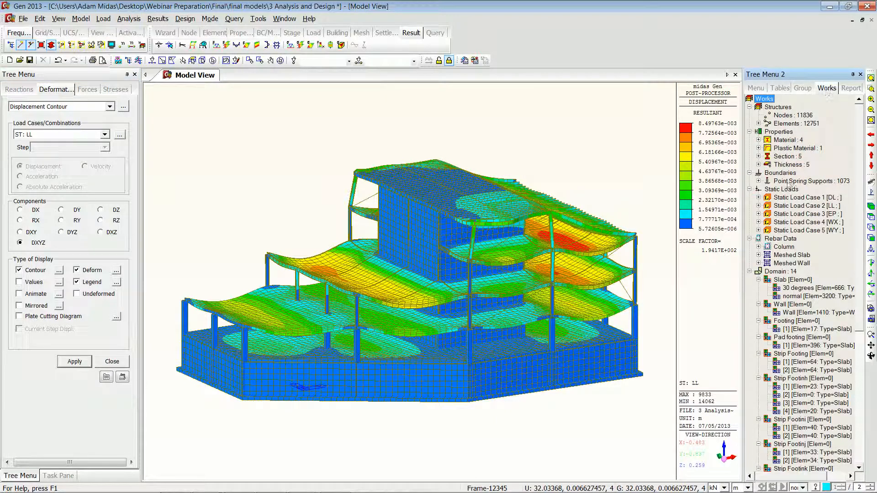
click(757, 139)
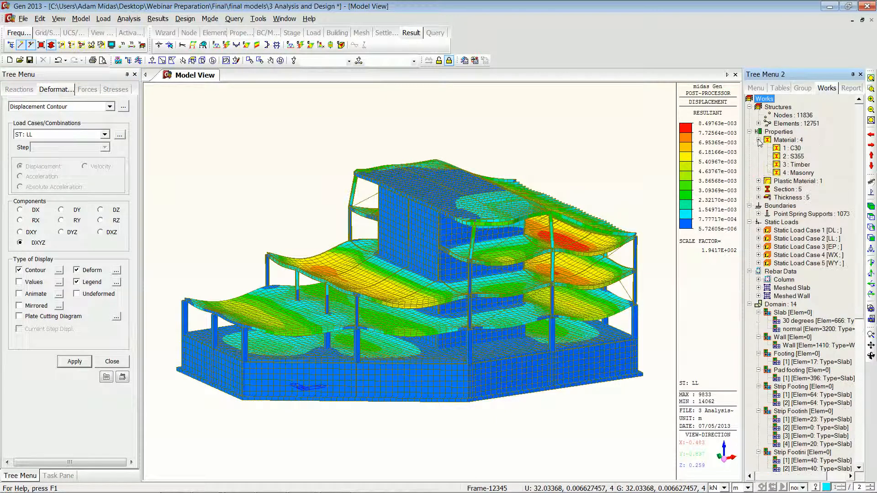
click(794, 157)
right_click(797, 159)
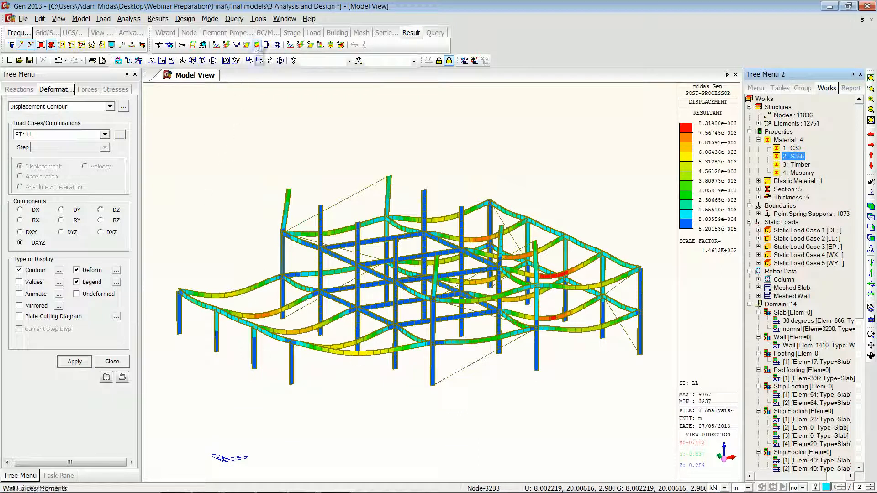
Step: Display the beam Myz moment diagram for LL with exact output, solid fill and no deformed shape
click(235, 45)
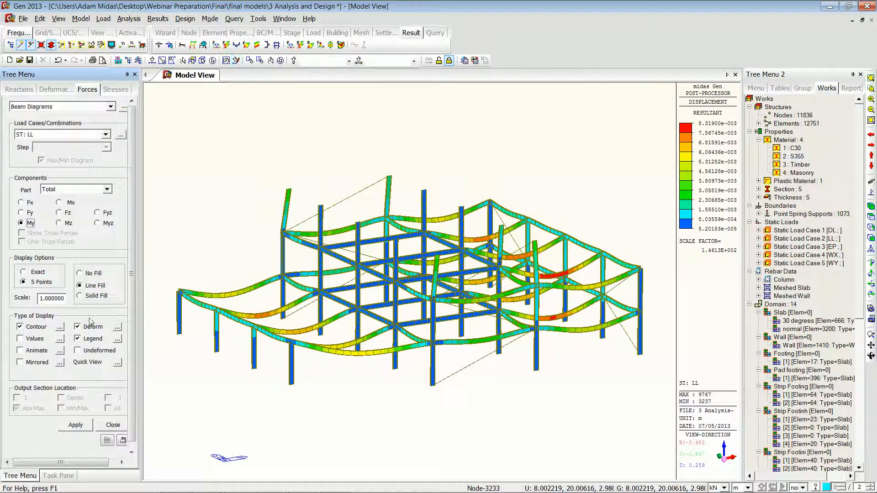
click(77, 326)
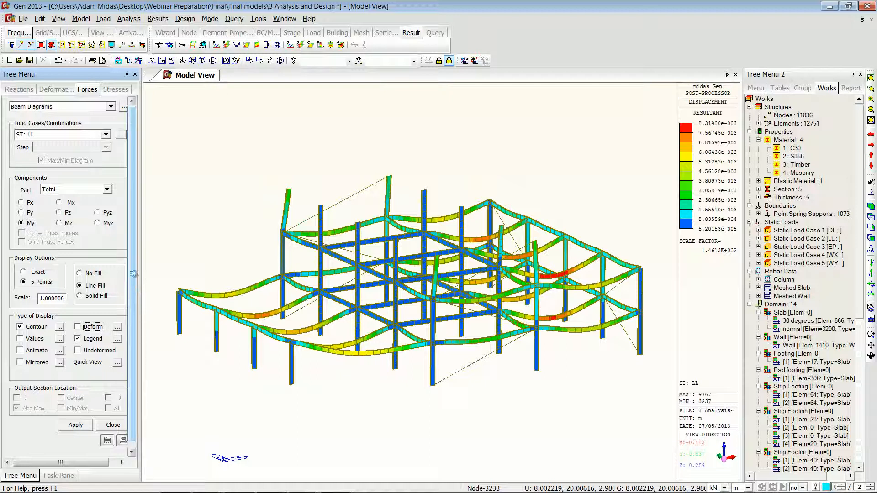
click(24, 272)
click(80, 295)
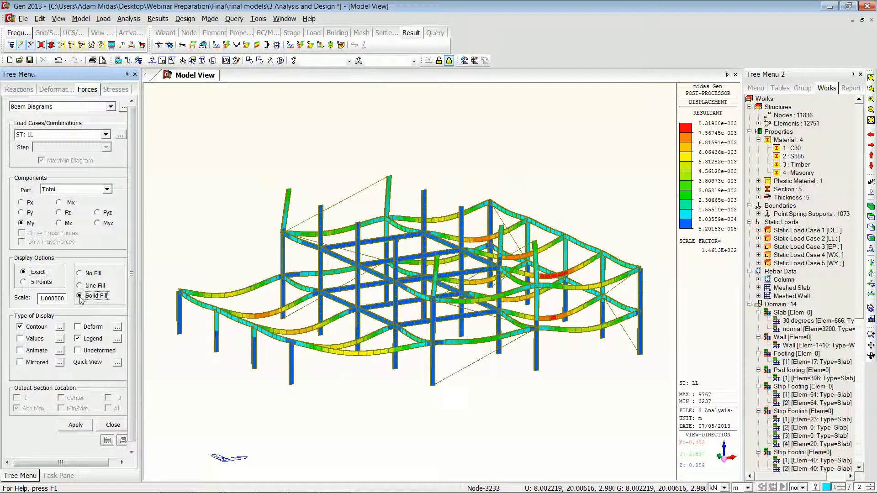
scroll(134, 234, down, 1)
click(97, 218)
click(77, 419)
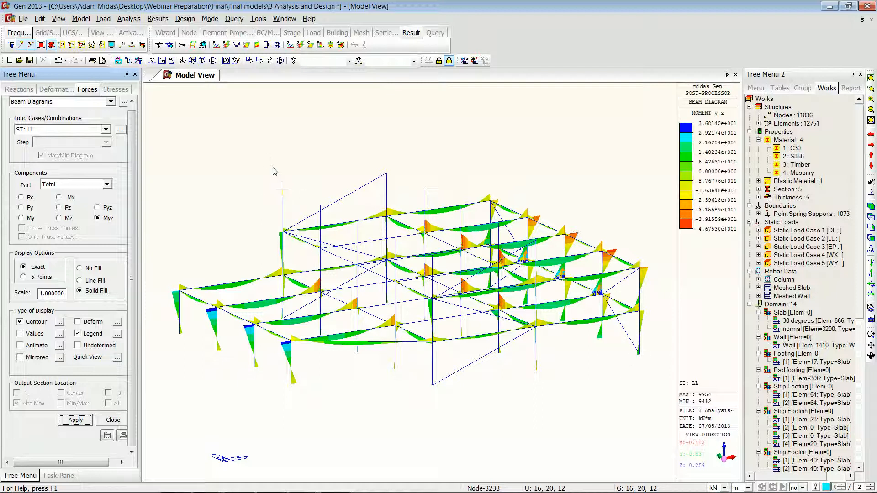
Step: Select the frame in the XZ plane at Y 0 m, activate only it, and close the plane selection dialog
click(192, 60)
click(214, 138)
click(639, 355)
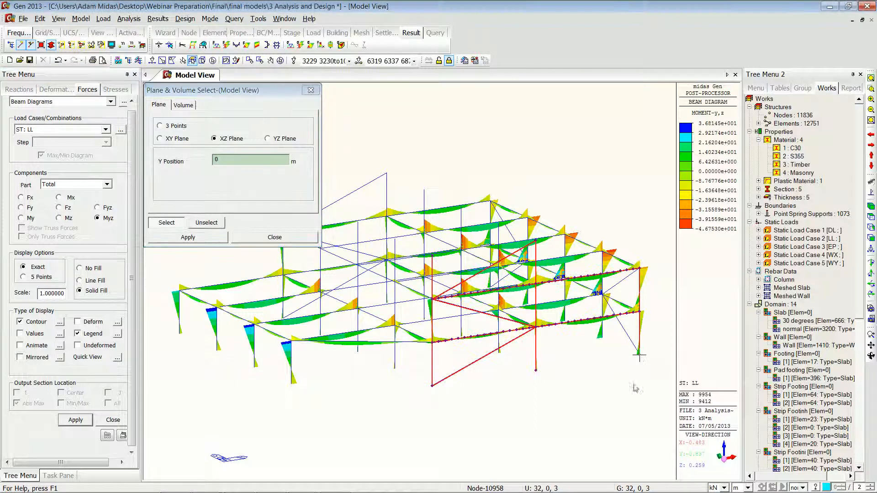
key(F2)
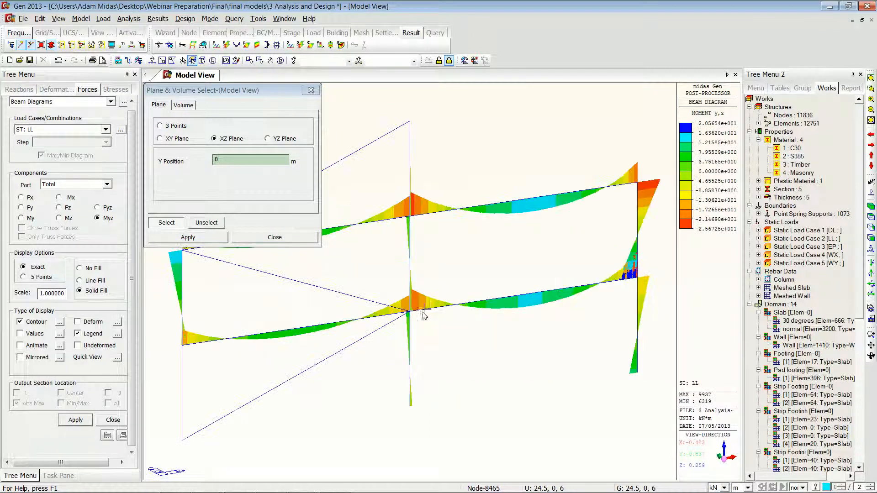
click(870, 239)
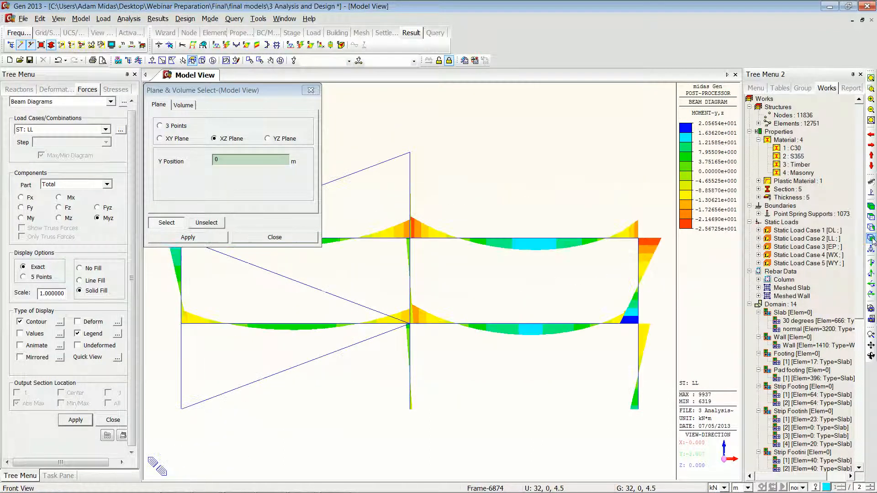
click(310, 91)
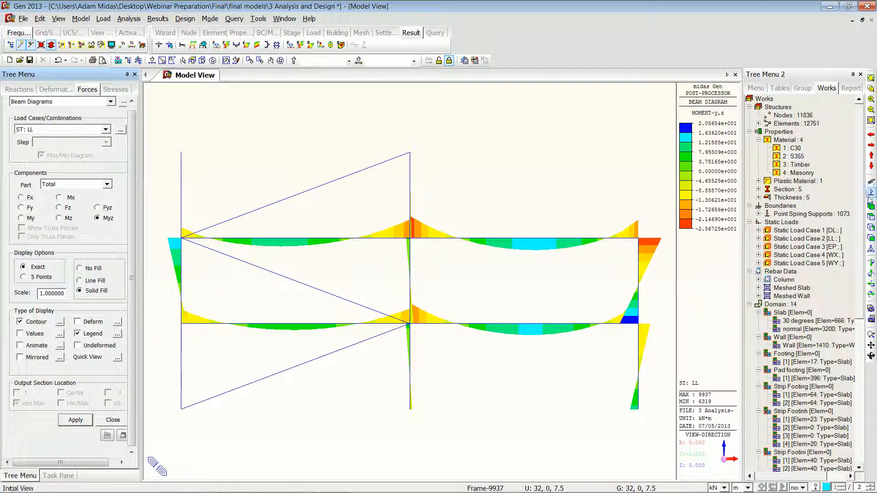
Step: Reactivate all elements and return to the plain model display without results
click(870, 207)
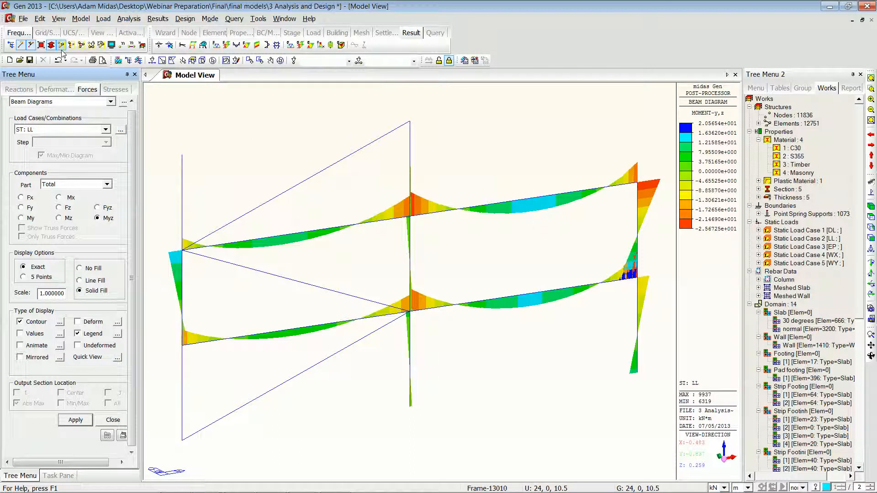
click(81, 44)
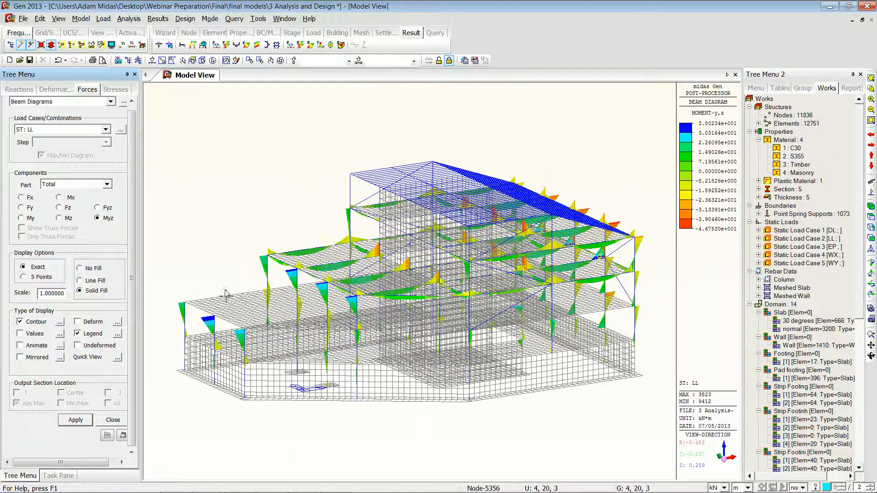
click(871, 192)
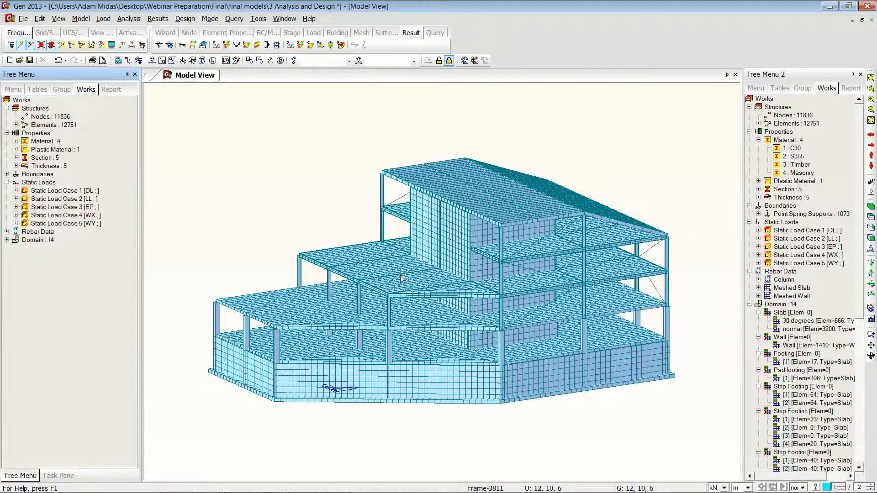
Step: Select the slab elements in the XY plane at Z 3 m by picking the slab, and activate only them
click(193, 61)
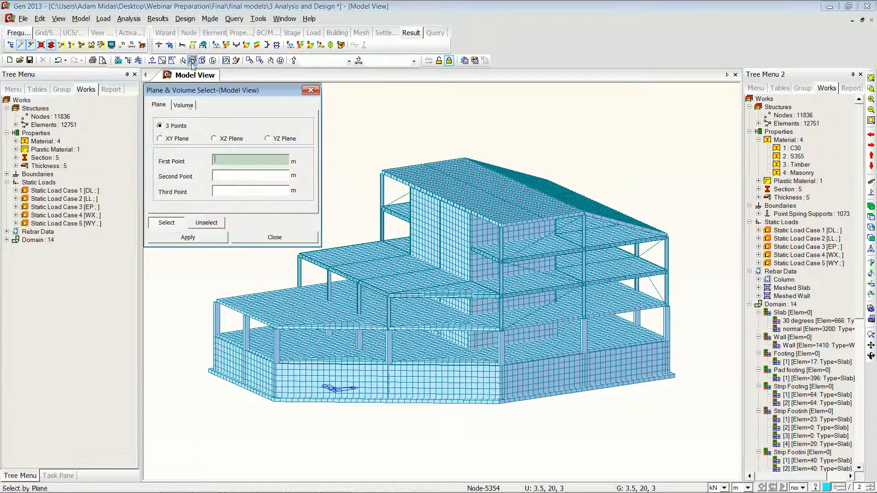
click(159, 138)
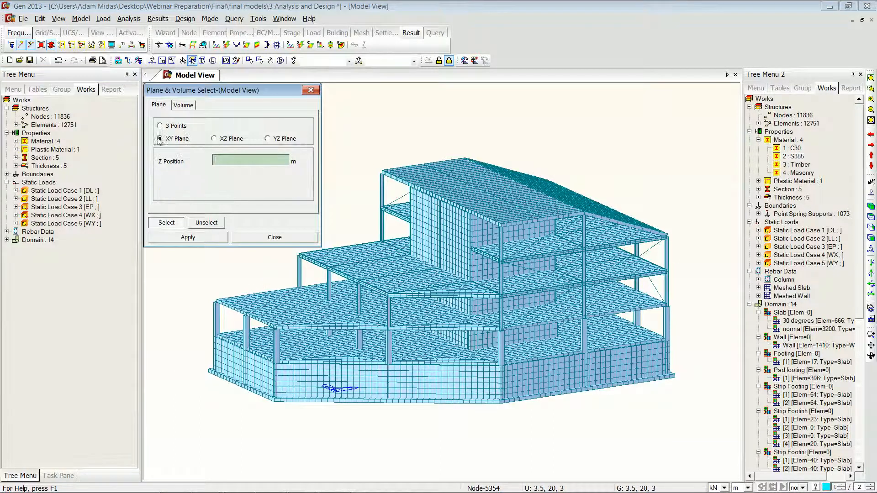
click(217, 303)
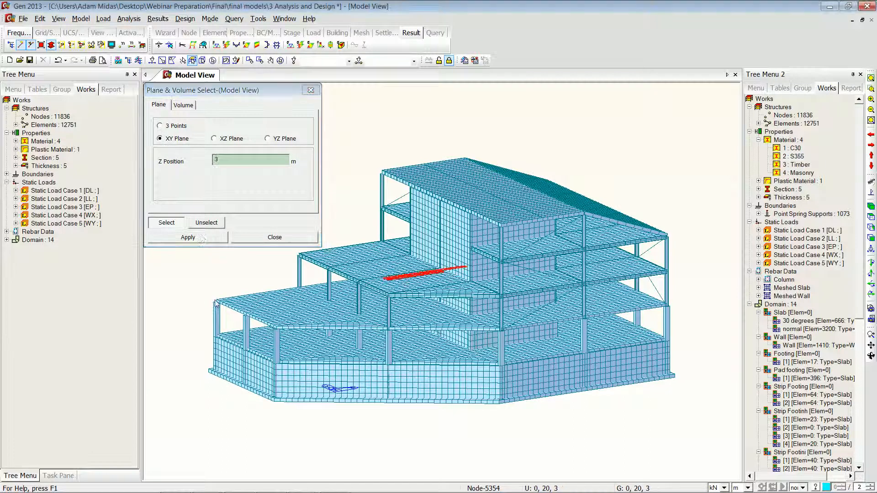
click(250, 239)
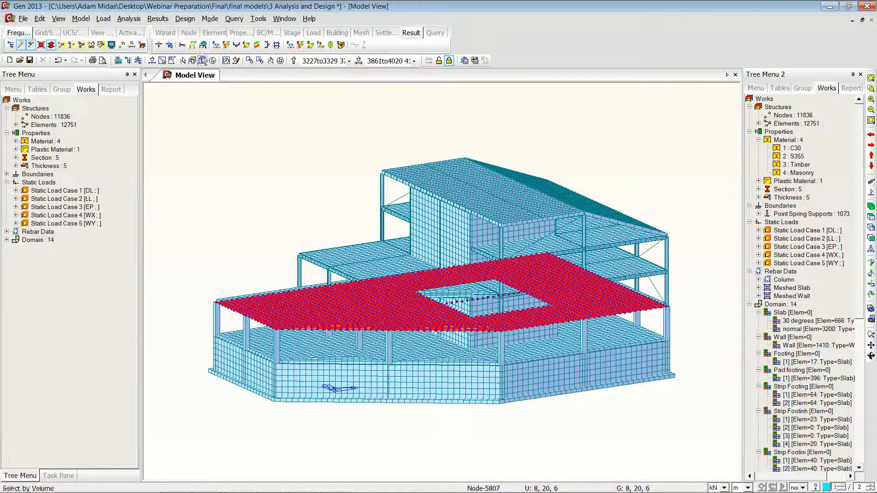
key(F2)
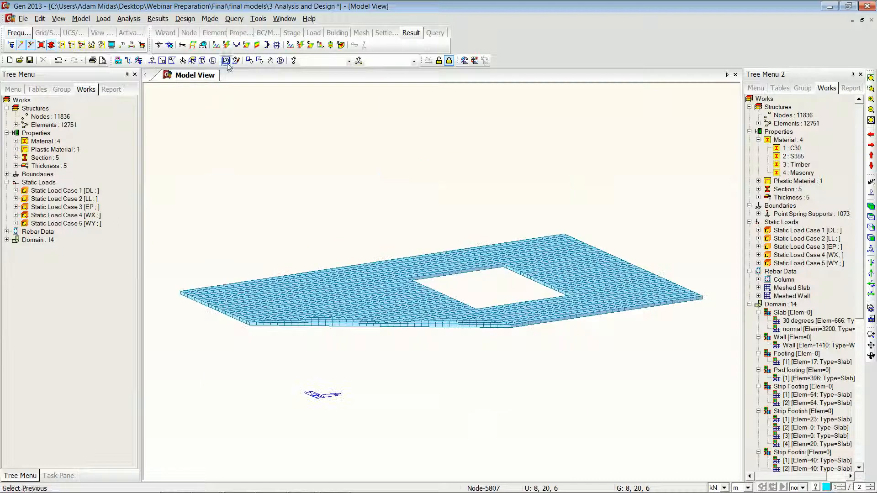
Step: Display the plate Mxx moment contour for DL on the slab and turn on the Cutting Diagram option
click(246, 46)
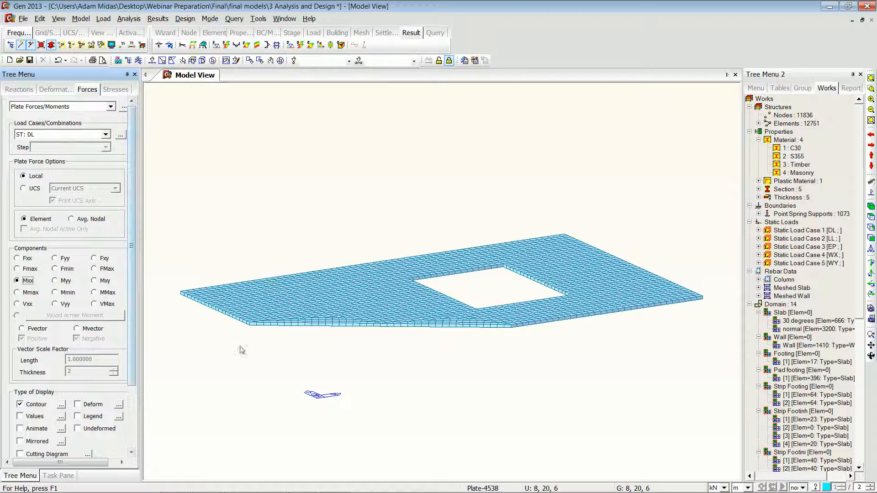
scroll(104, 368, down, 5)
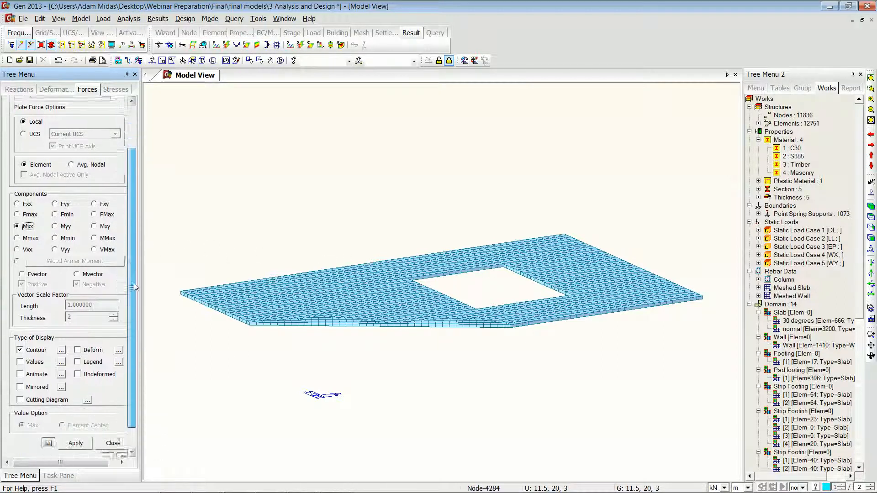
click(75, 418)
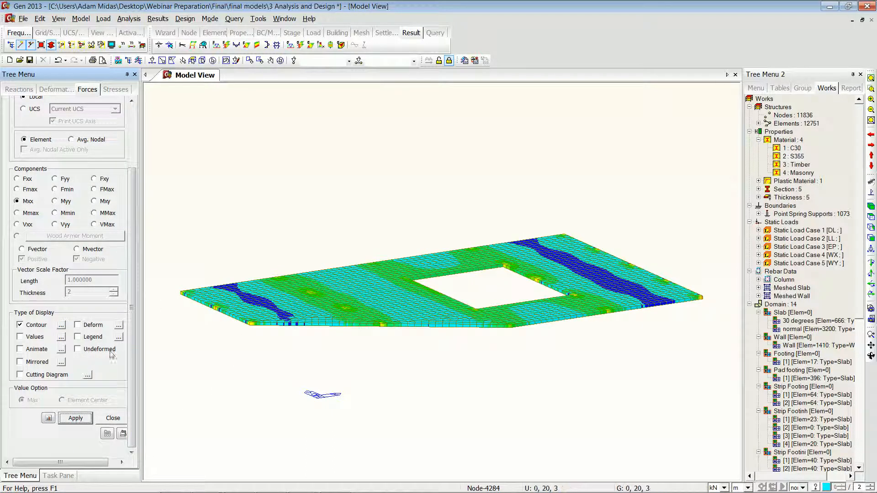
click(58, 374)
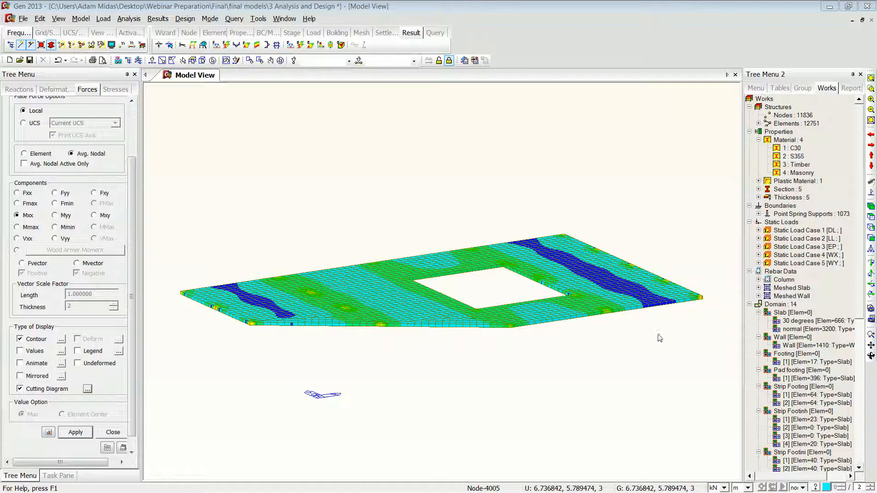
Step: Reactivate all elements and switch to the presentation slides
click(81, 44)
key(alt+Tab)
key(alt+Tab)
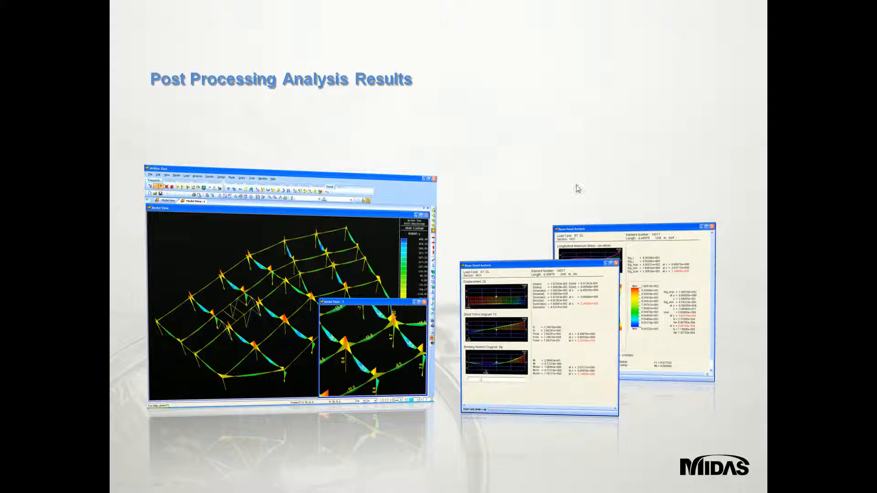
click(584, 148)
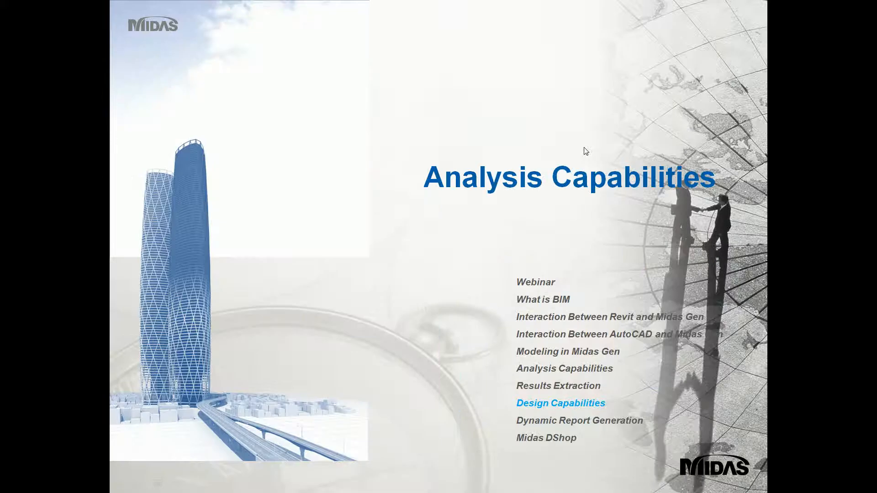
click(595, 123)
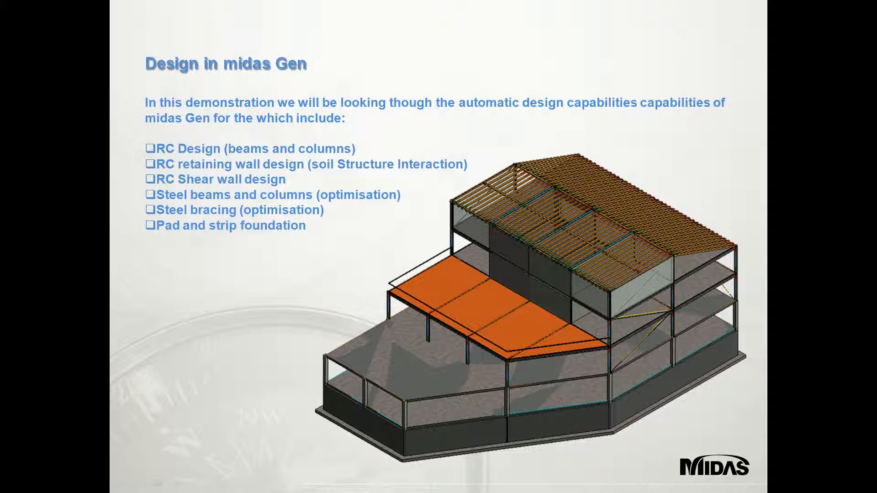
Step: Switch back to midas Gen and clear the result display to show the plain model
key(alt+Tab)
key(alt+Tab)
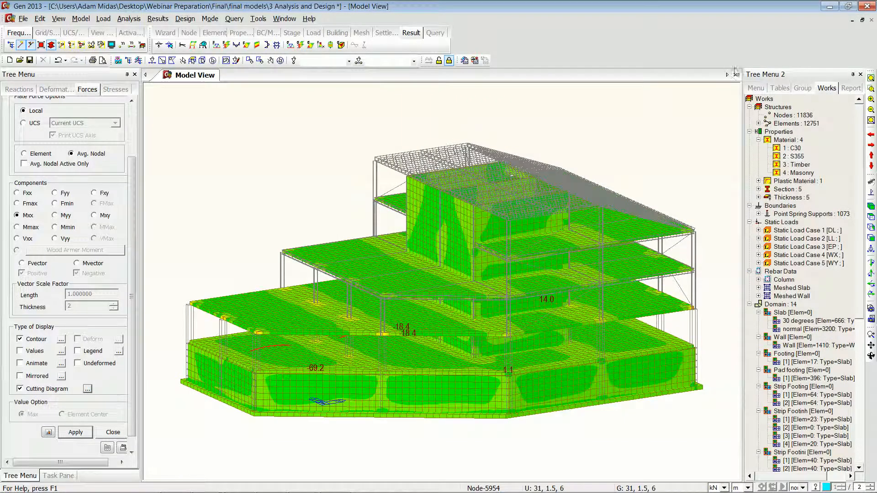
click(871, 192)
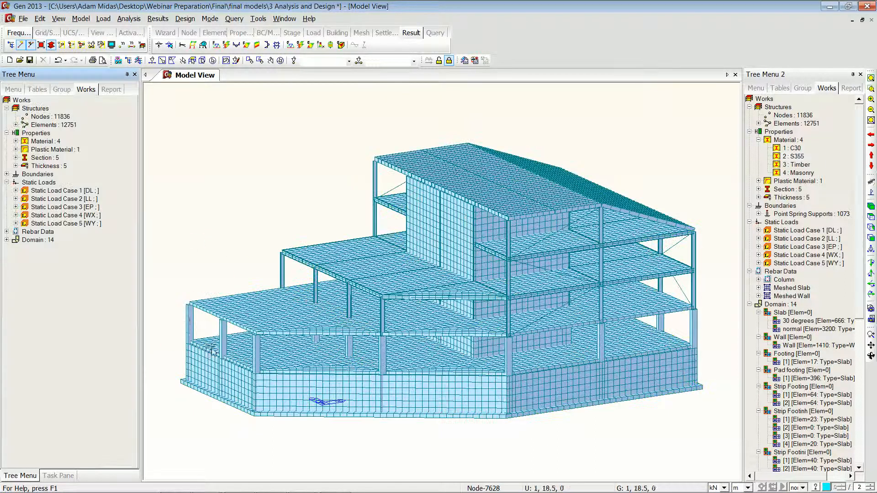
Step: Select a single ground-floor column and run Concrete Code Design for columns
click(151, 60)
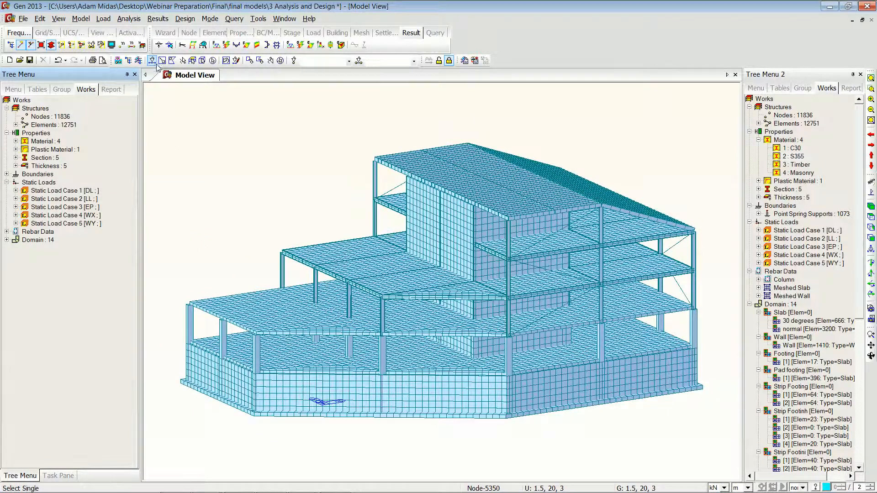
click(190, 320)
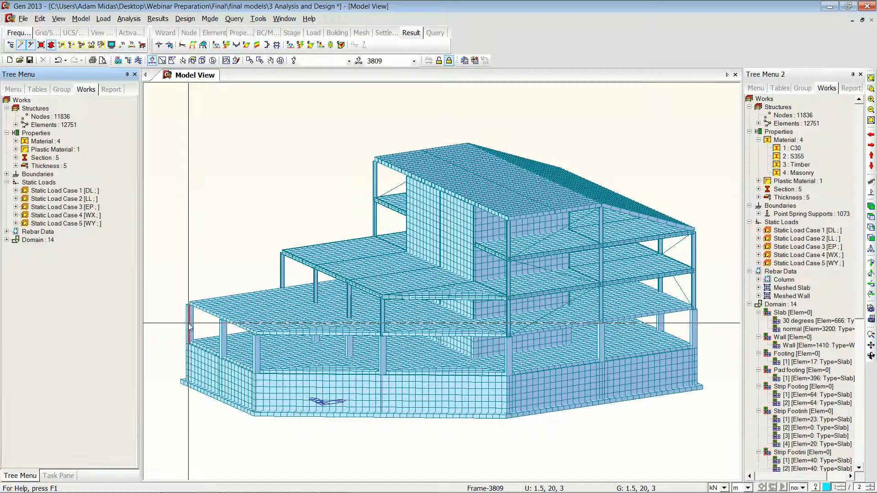
click(185, 18)
mouse_move(282, 105)
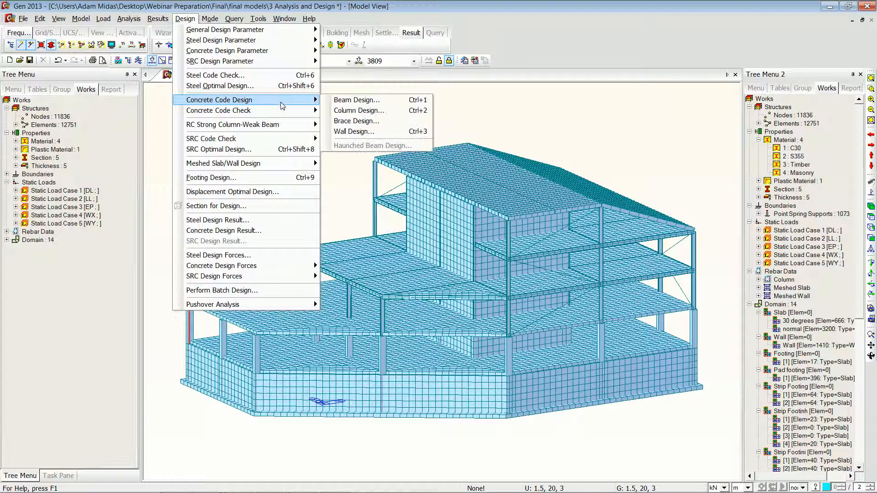
click(377, 111)
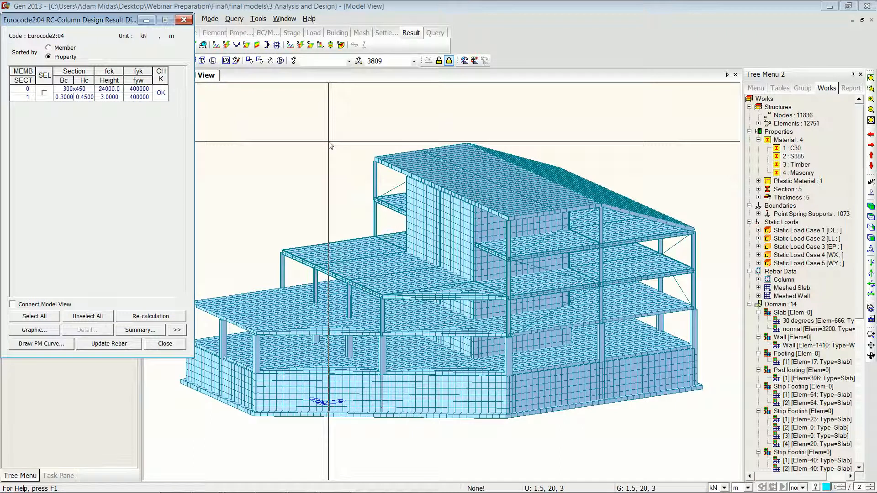
Step: Expand the column design result dialog, sort it by member and select member 3809
click(182, 330)
click(37, 93)
click(48, 48)
click(37, 92)
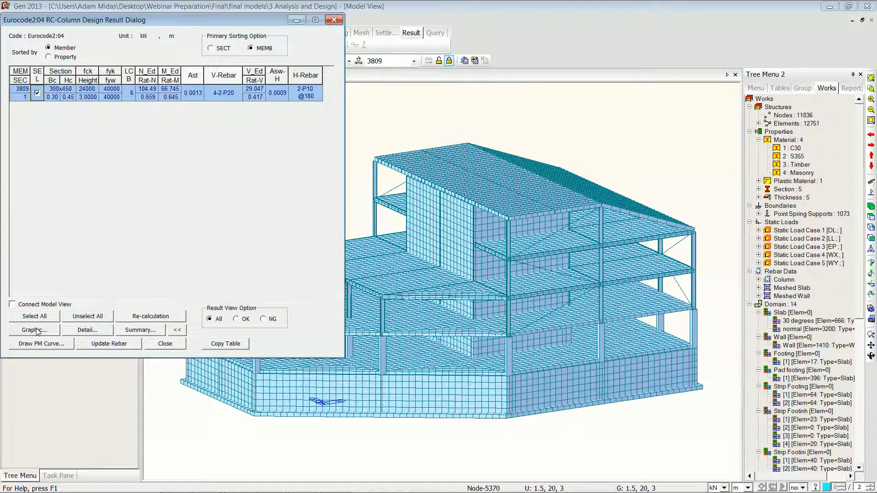
Step: Open and rotate the M-N interaction curve for the selected column, then close it
click(41, 344)
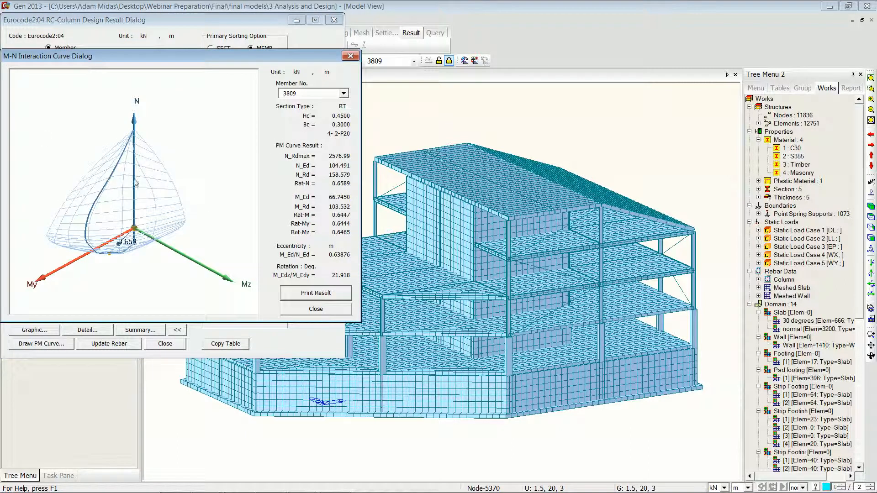
drag(113, 176, 217, 152)
click(296, 310)
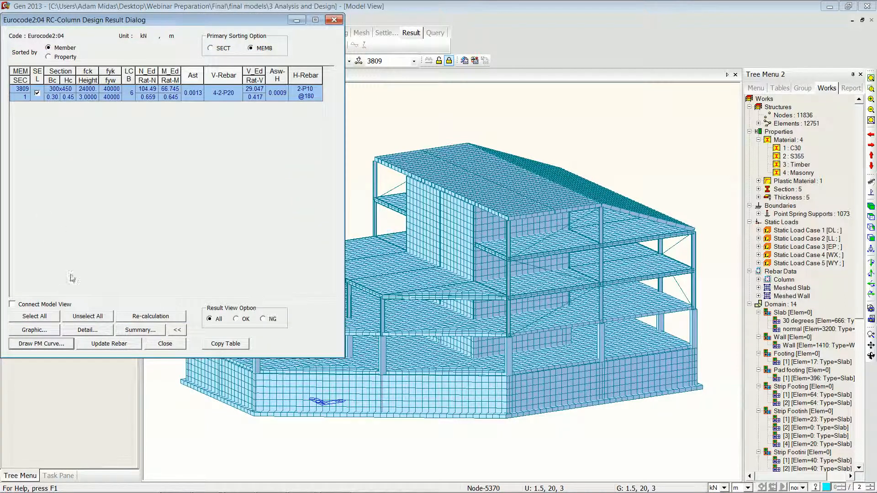
Step: Open the graphic design report for column 3809, enlarge it to read, and close it
click(41, 330)
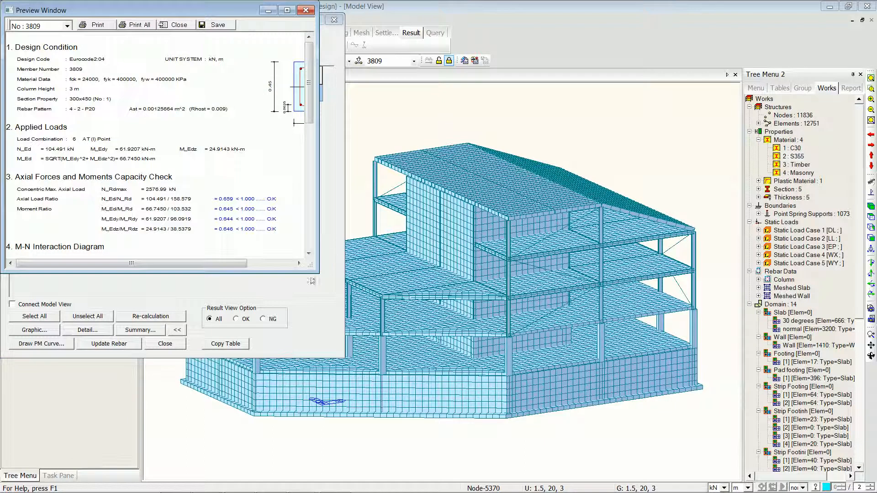
drag(317, 274, 433, 455)
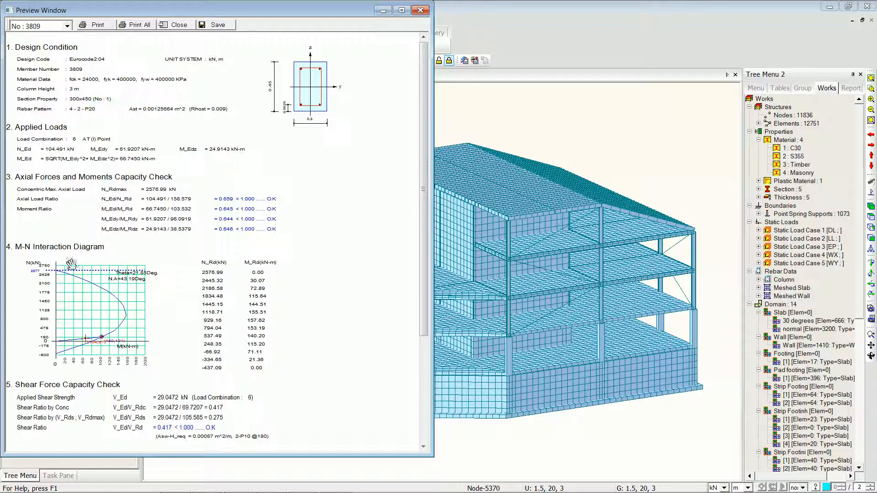
click(420, 9)
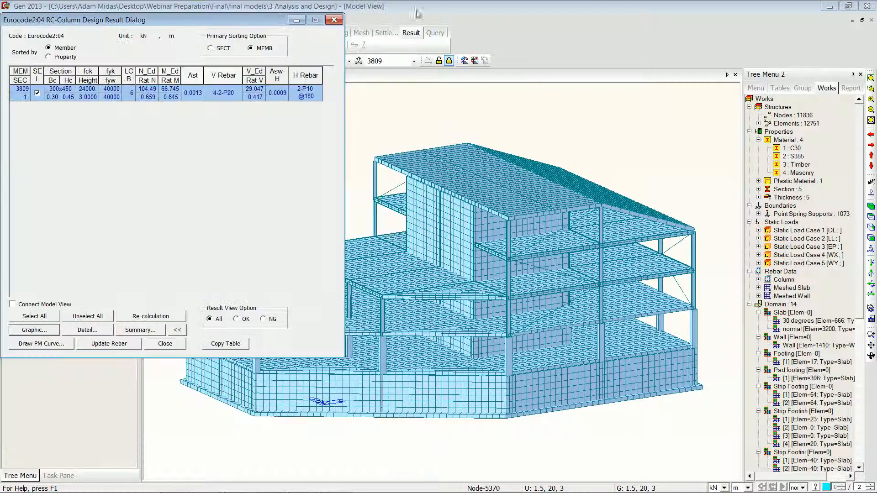
Step: Open the text summary of the RC column design, scroll through it, then close it and the result dialog
click(82, 331)
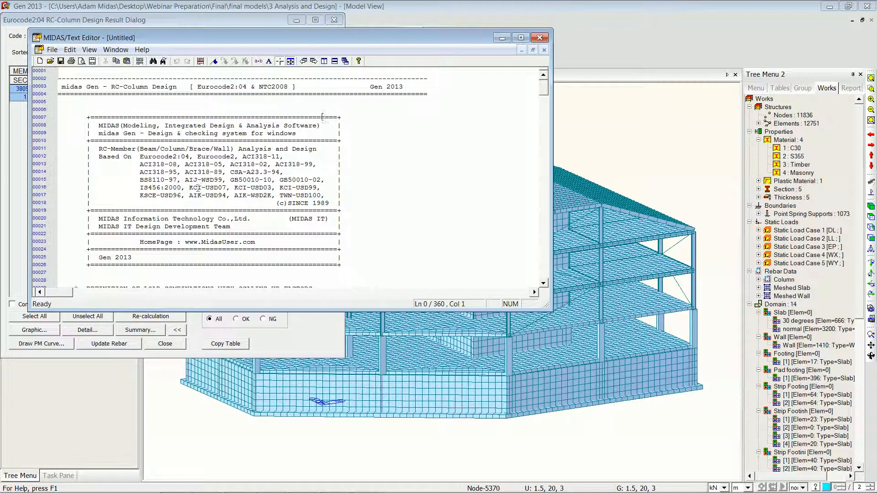
drag(548, 92, 556, 66)
click(539, 37)
click(366, 200)
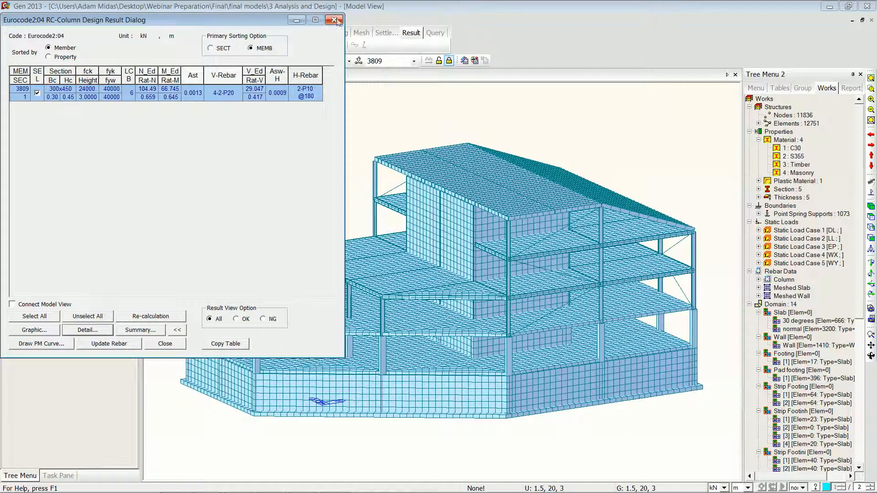
click(335, 21)
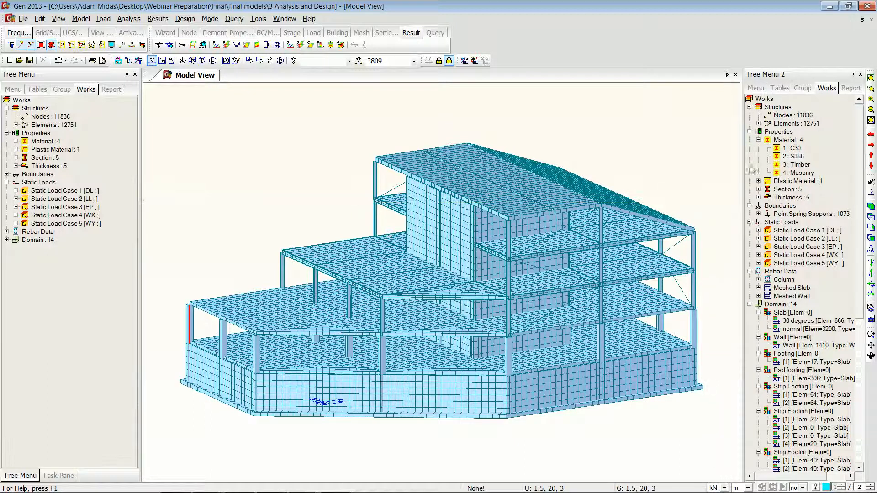
Step: Select the Column/ Beam/ Brace structure group and activate only its elements
click(803, 88)
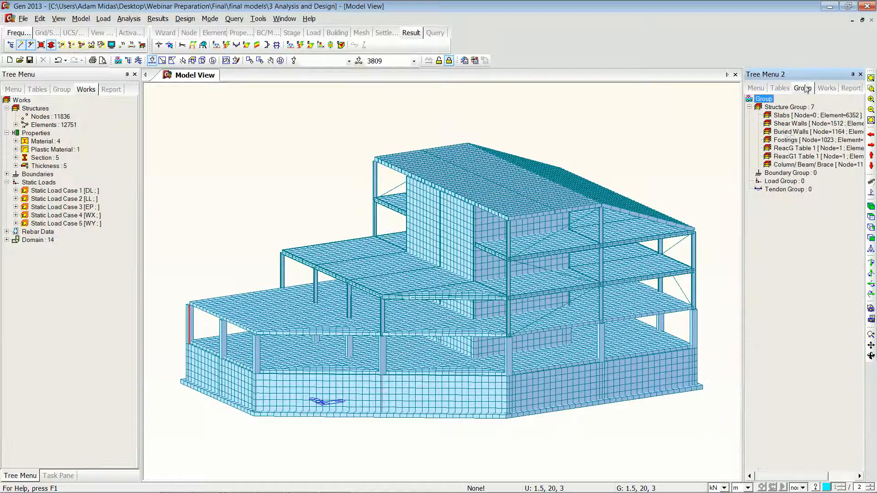
double_click(806, 165)
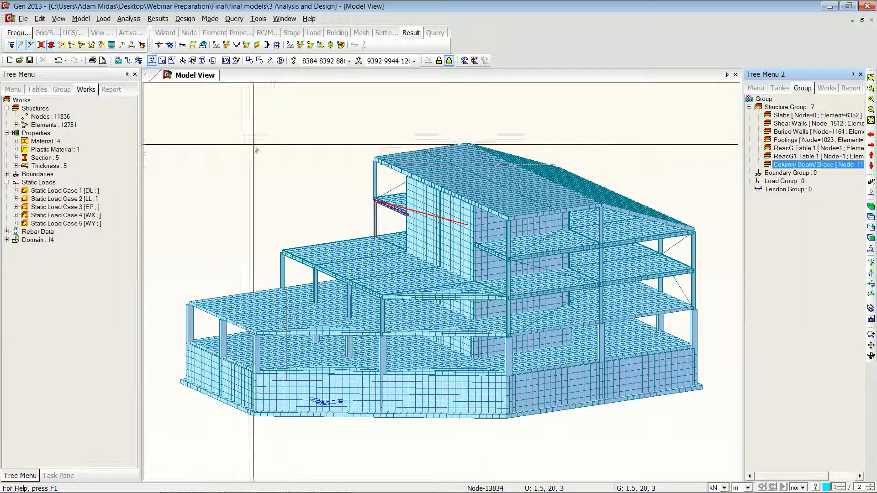
key(F2)
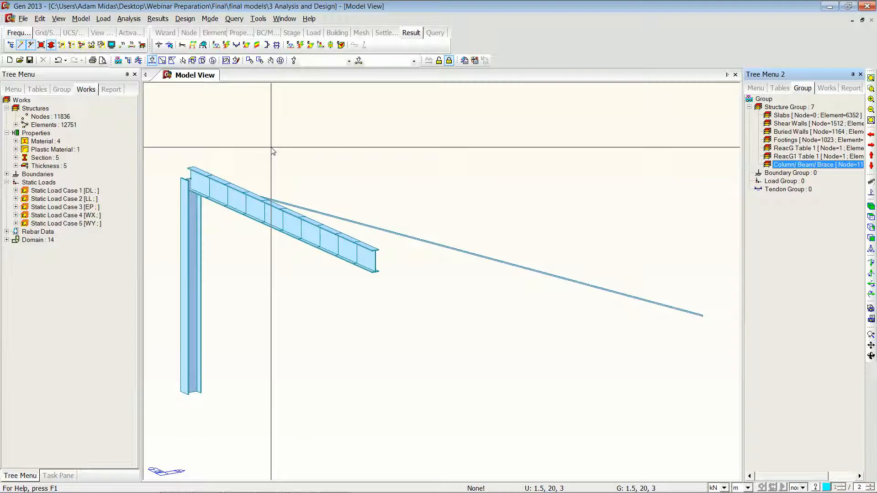
Step: Select all active elements, run Steel Code Check, and expand the code checking result dialog
click(212, 61)
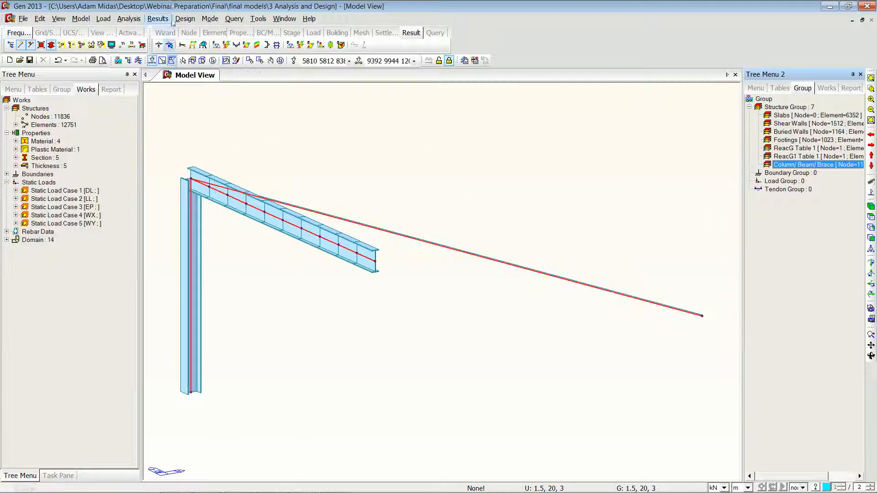
click(185, 19)
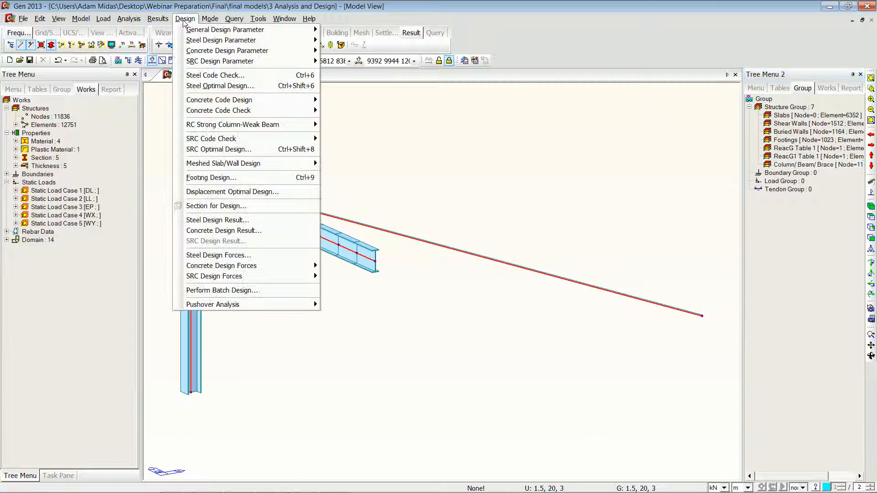
click(268, 76)
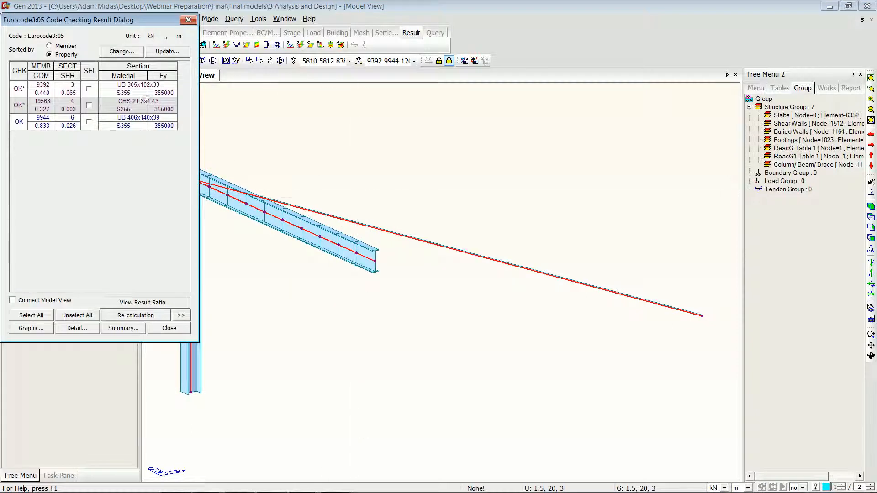
drag(133, 19, 369, 84)
click(414, 374)
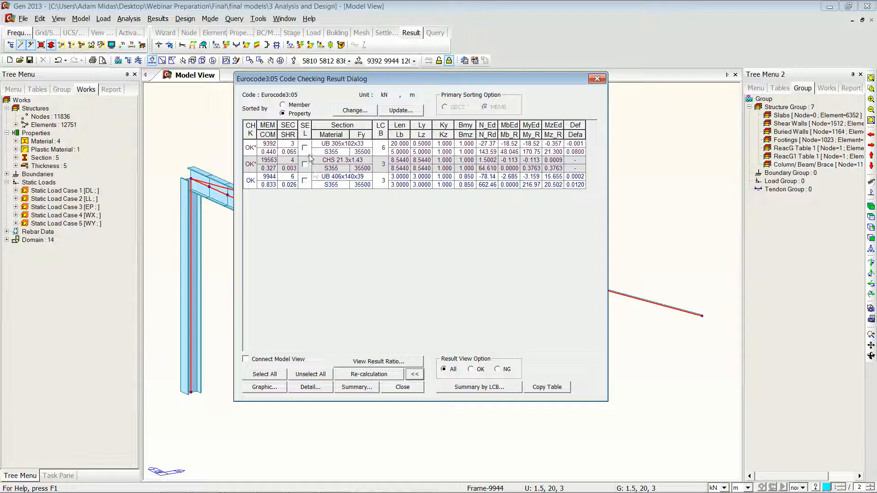
Step: Sort the steel check results by member and select only member 9392
click(305, 147)
click(305, 164)
click(304, 180)
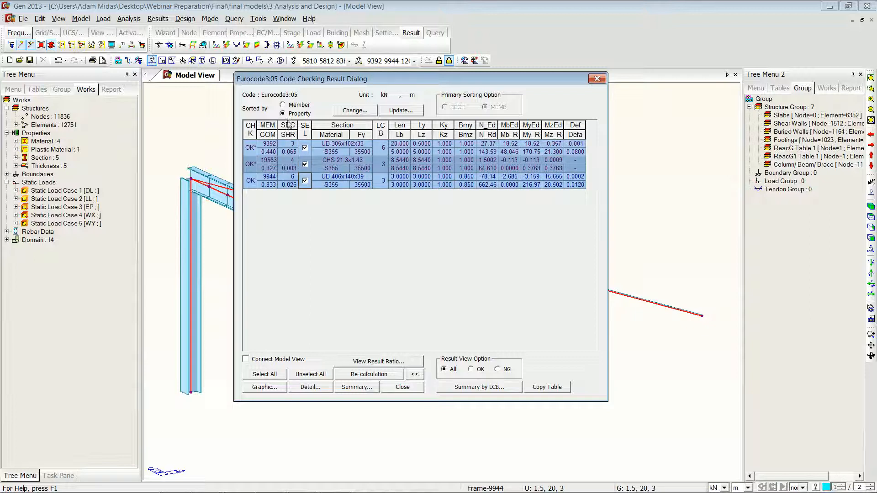
click(282, 104)
click(304, 148)
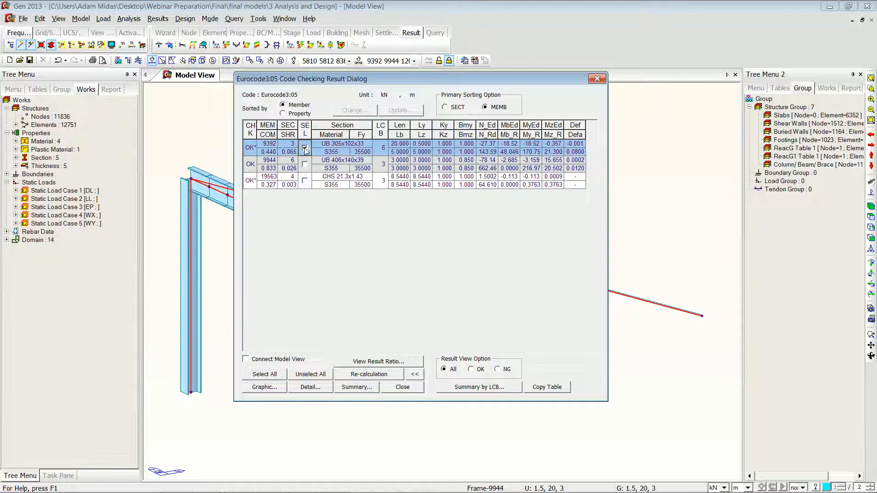
Step: Open the graphic design report for member 9392, enlarge it to read, and close it
click(259, 387)
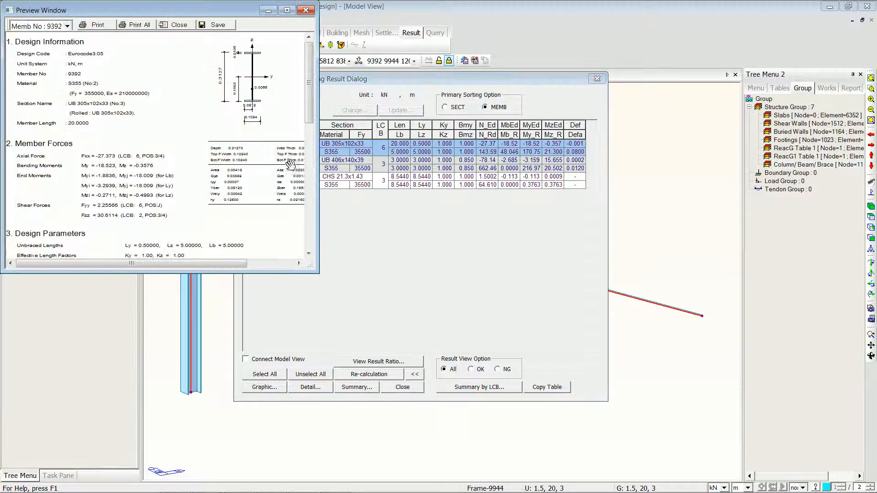
drag(310, 265, 455, 440)
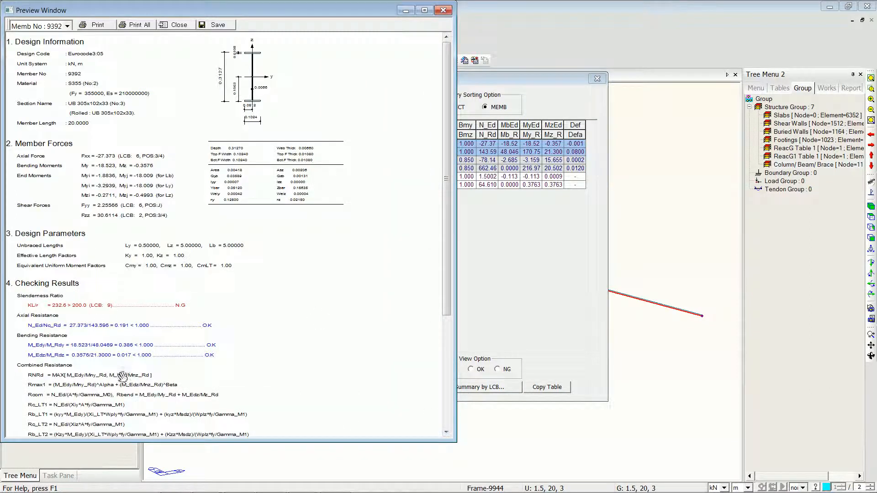
click(429, 15)
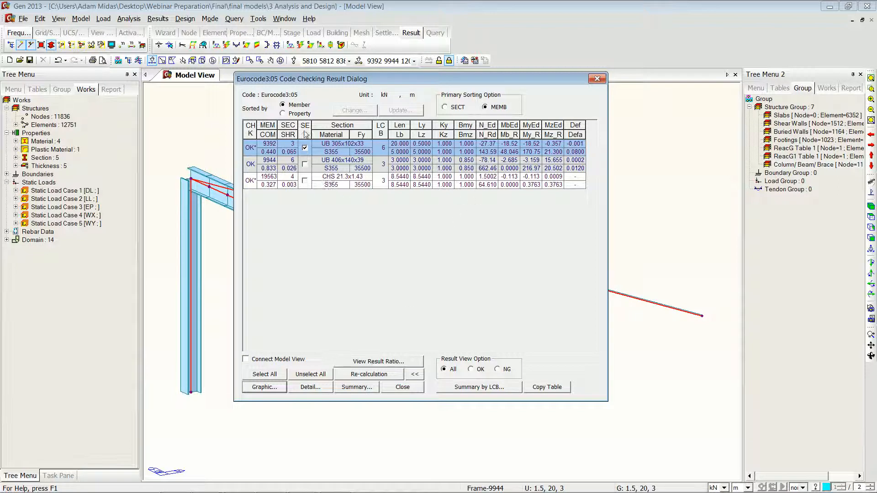
Step: Sort results by property, open the Change Steel Properties dialog for property 3, then close it and the result dialog
click(283, 113)
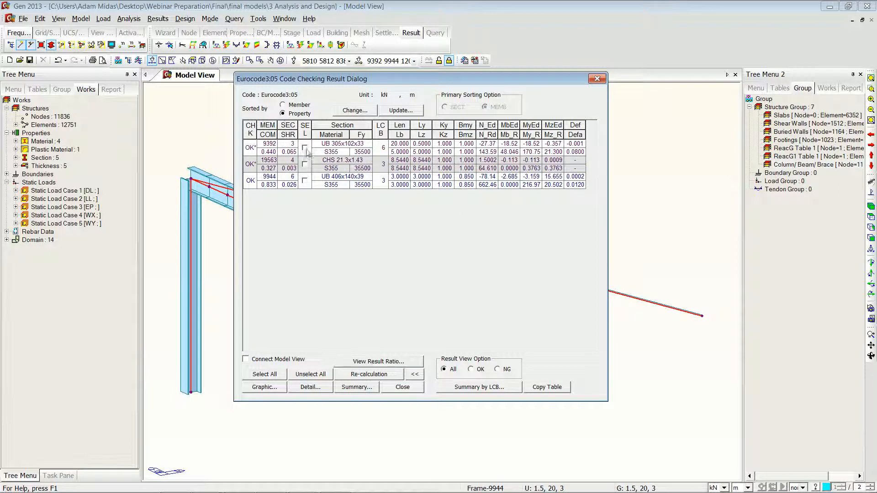
click(362, 112)
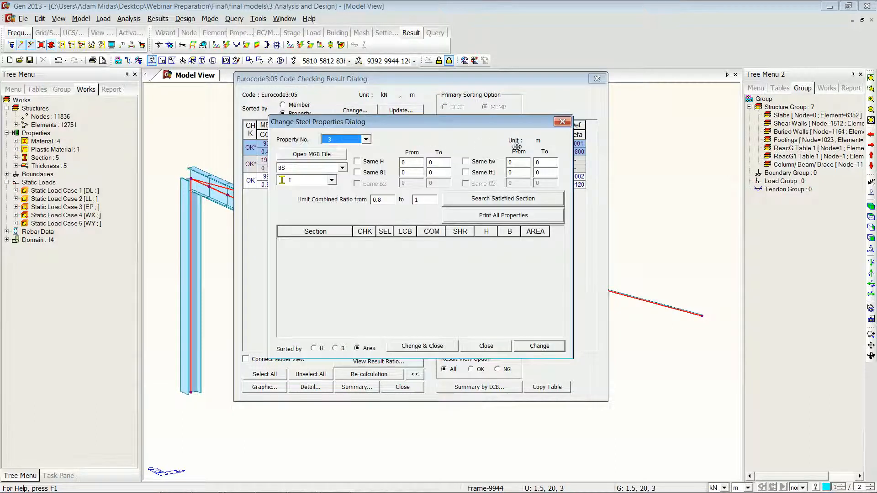
click(485, 347)
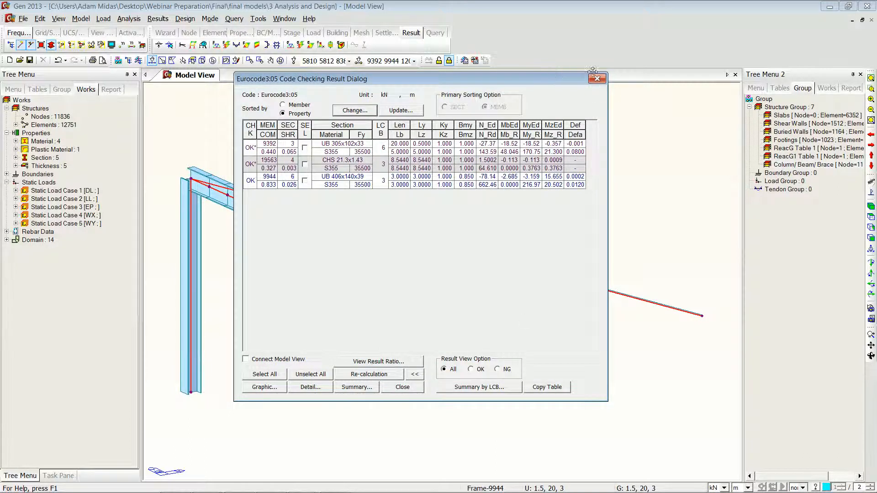
click(596, 79)
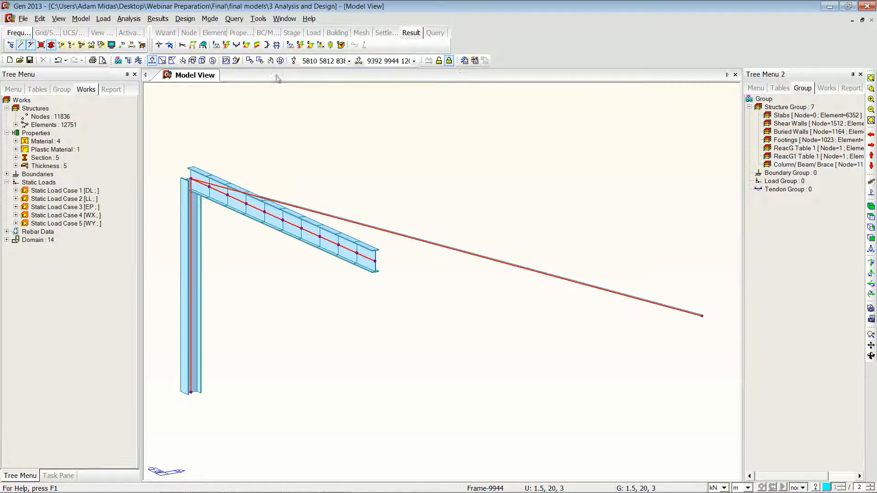
Step: Open Steel Optimal Design and select all three sections 3, 4 and 6 for optimisation
click(185, 18)
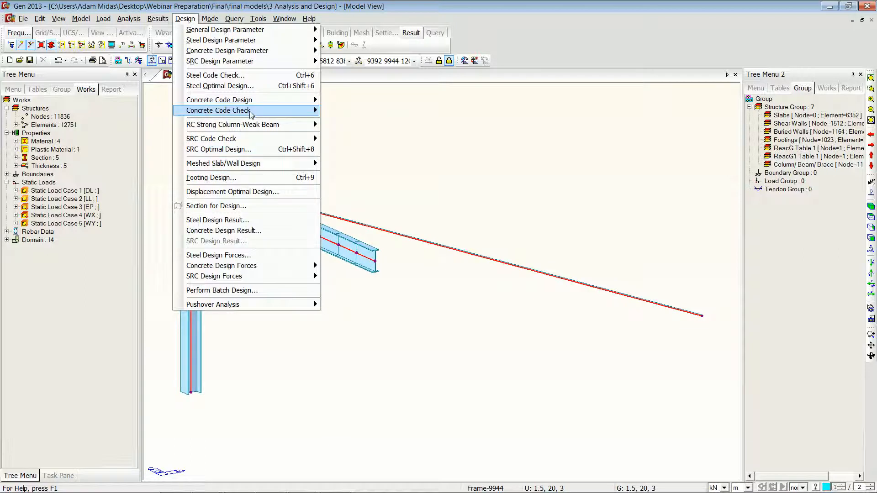
click(251, 85)
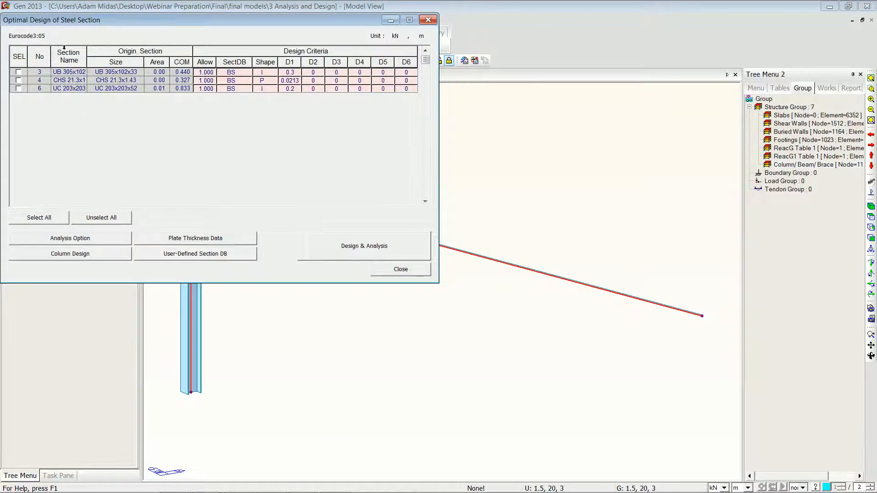
drag(173, 22, 386, 81)
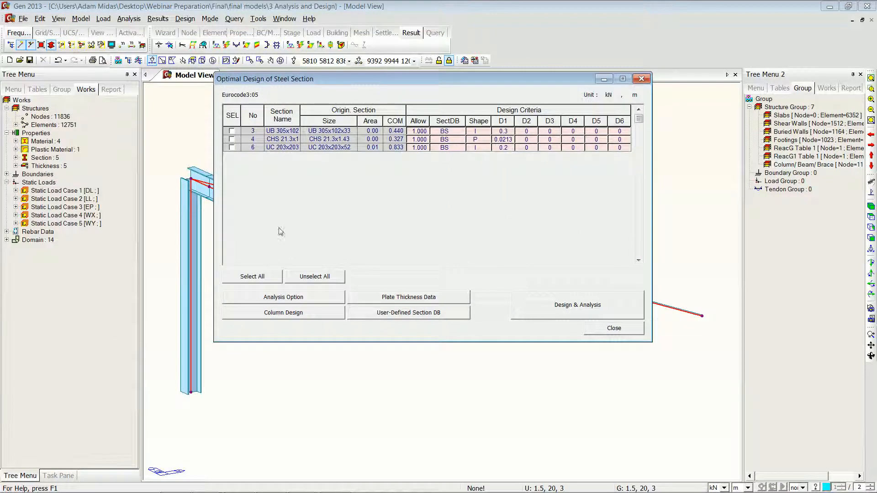
click(231, 131)
click(232, 147)
click(231, 139)
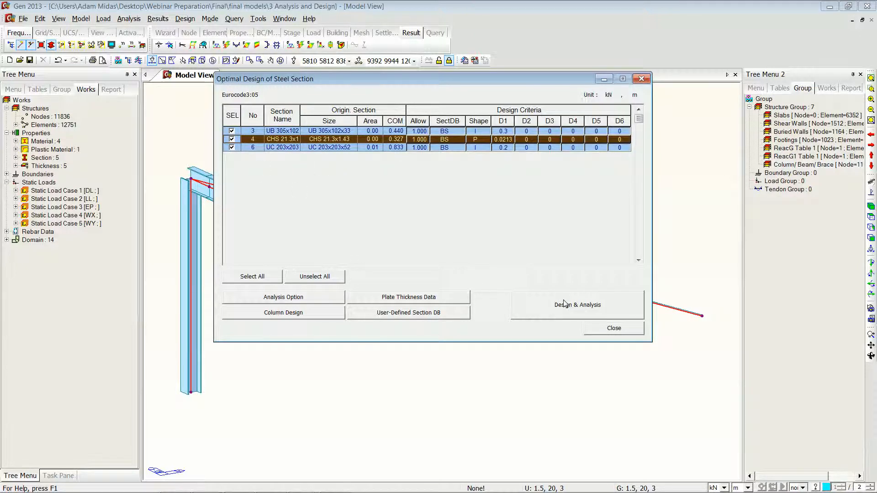
Step: Switch to the steel optimisation PDF report, scroll through the original and optimised section results, and close it
key(alt+Tab)
key(alt+Tab)
key(alt+Tab)
key(alt+Tab)
key(alt+Tab)
key(alt+Tab)
key(alt+Tab)
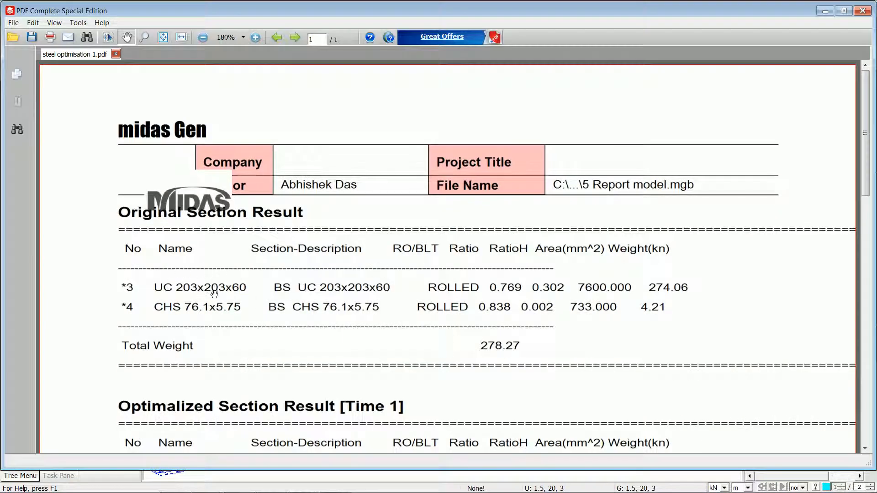
drag(300, 437, 307, 208)
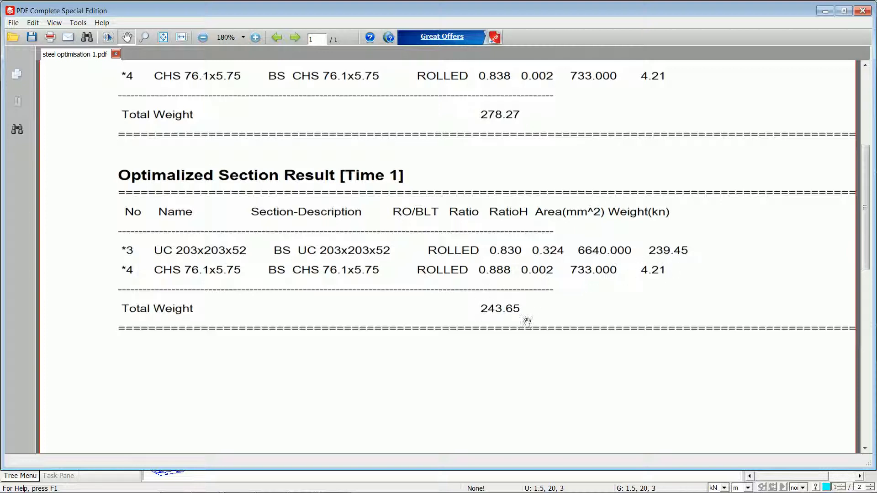
drag(552, 196, 555, 388)
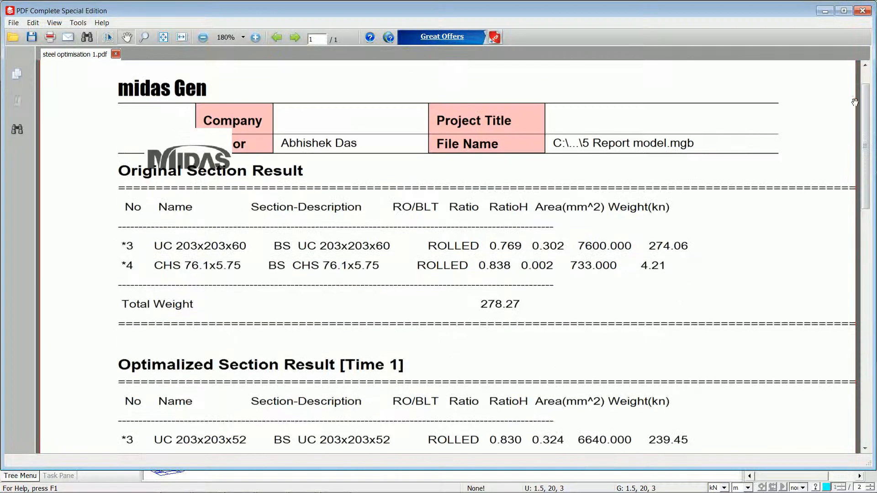
click(862, 11)
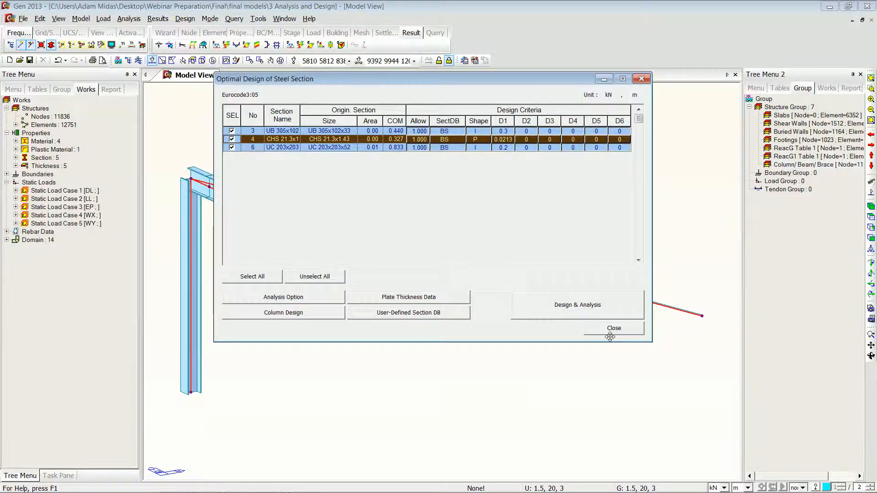
Step: Close the optimisation dialog and activate only the floor slab selected by an XY plane through a picked node
click(614, 328)
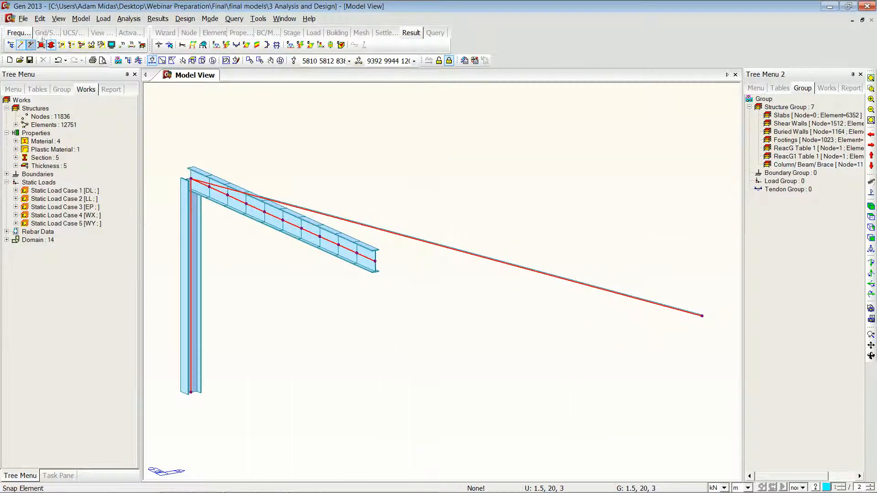
click(81, 44)
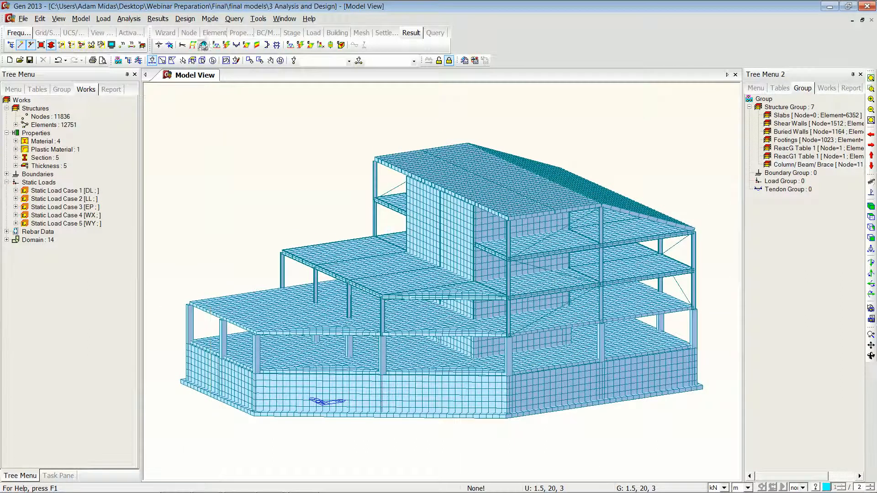
click(192, 61)
click(159, 138)
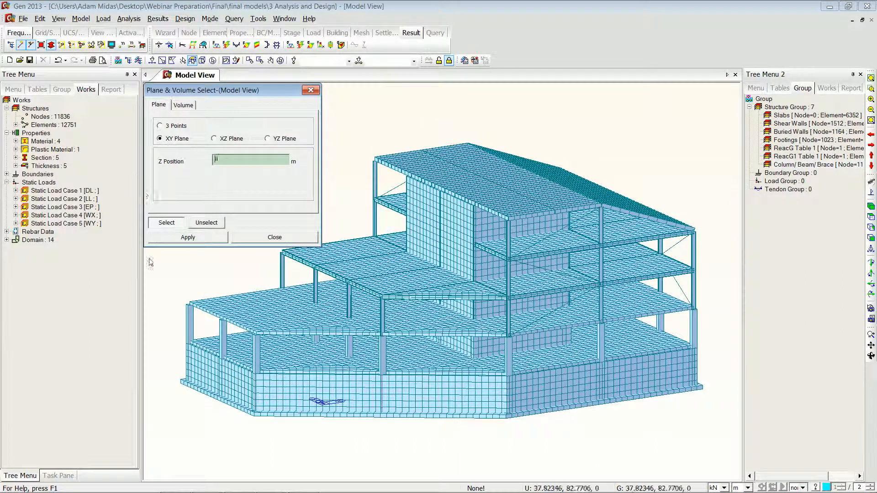
click(190, 305)
click(250, 238)
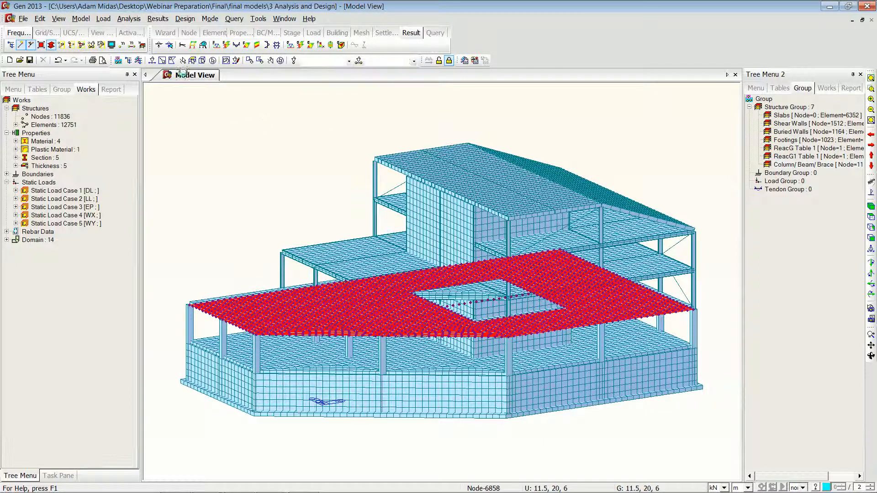
key(F2)
Step: Display the Slab Flexural Design rebar contour for all combinations
click(185, 18)
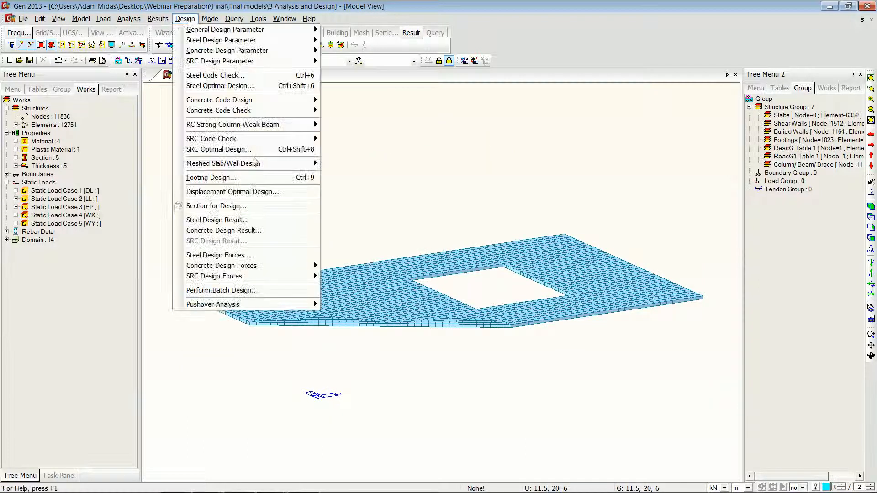
mouse_move(284, 164)
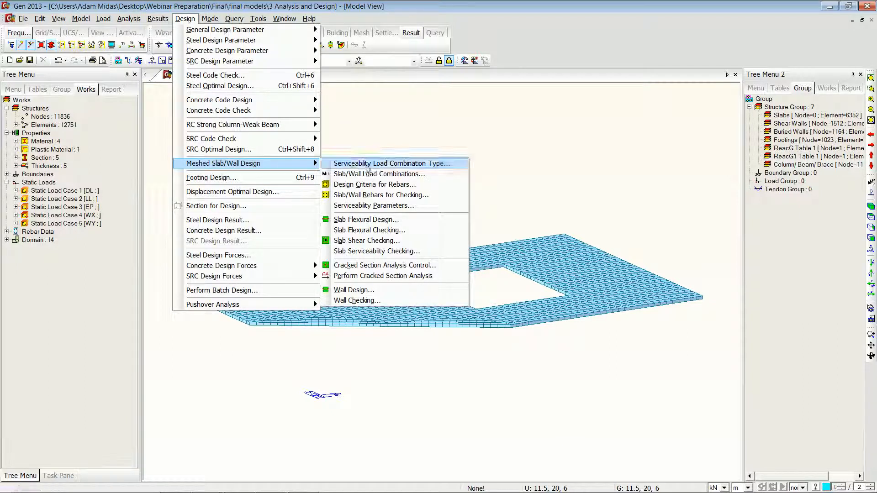
click(382, 220)
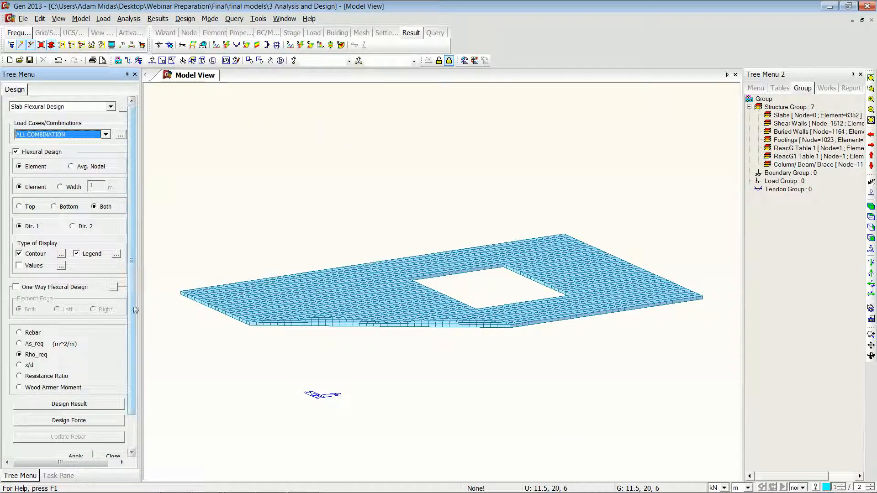
click(28, 333)
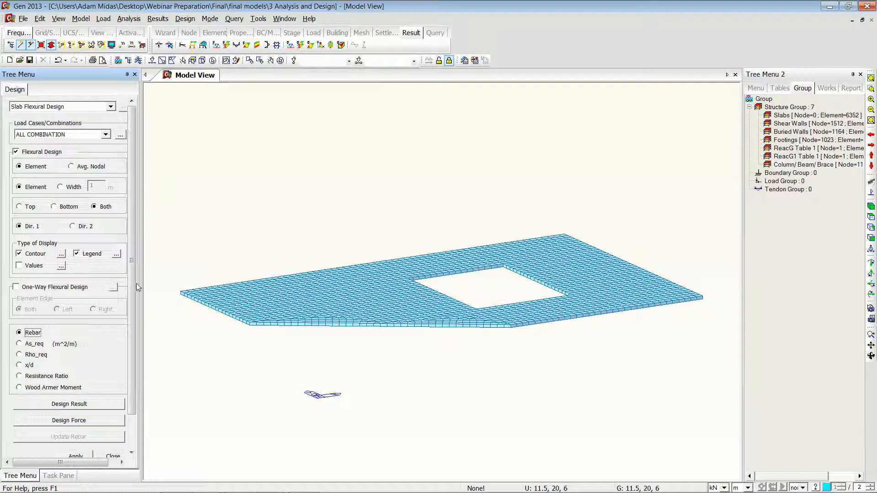
scroll(55, 320, down, 2)
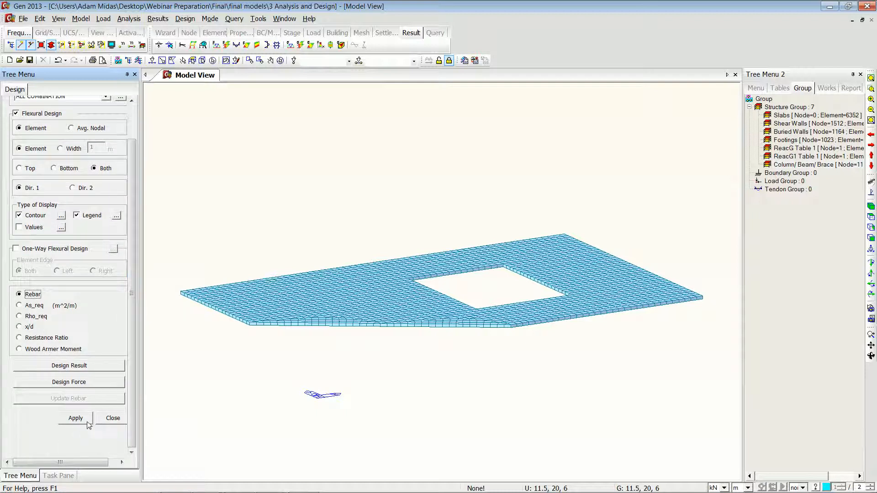
click(75, 418)
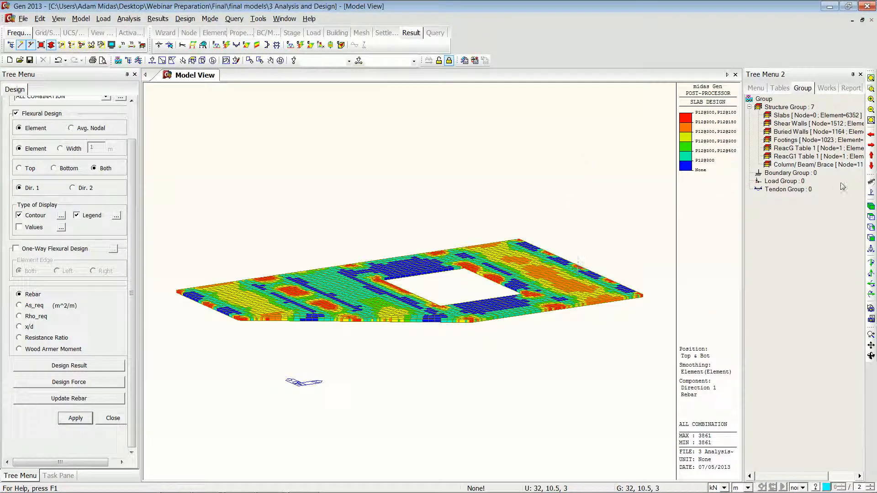
Step: Switch to top view and inspect the S21 Top-Dir.1 meshed slab rebar definition, then close it
click(871, 217)
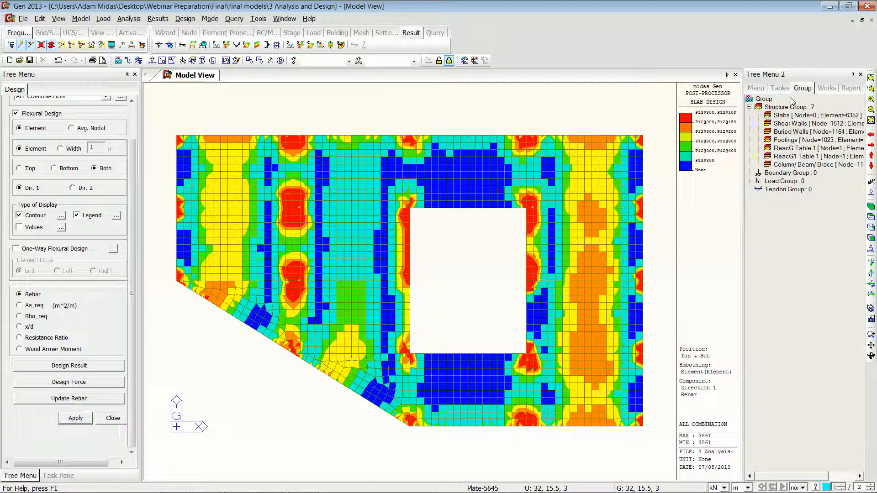
click(827, 88)
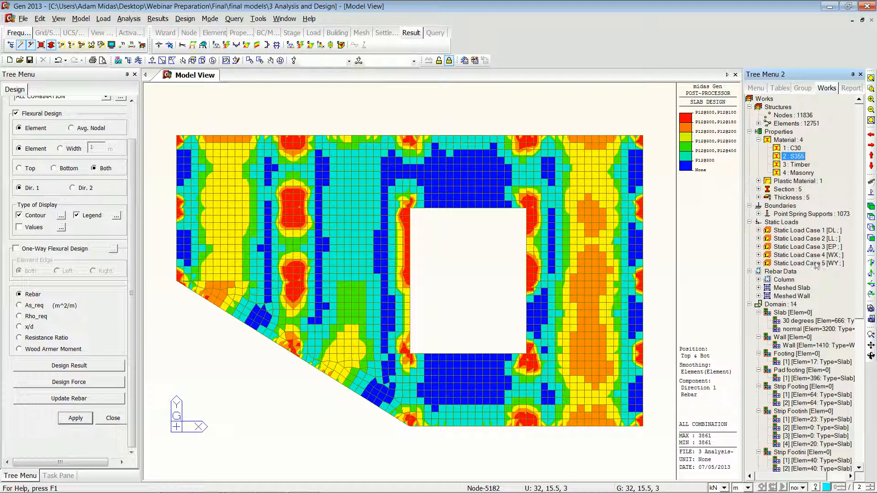
click(758, 288)
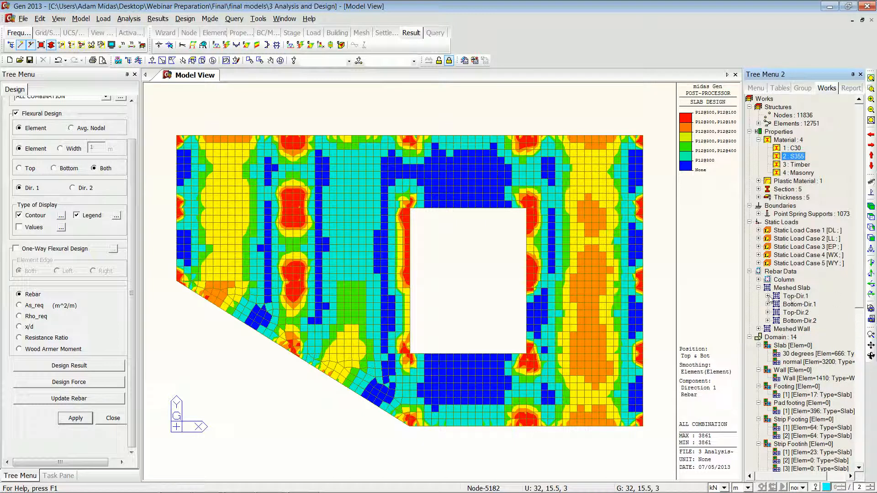
click(767, 297)
right_click(806, 345)
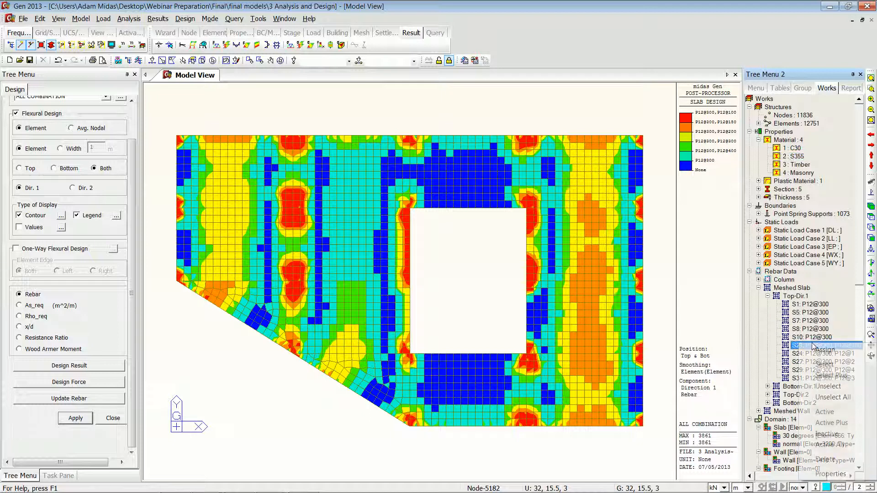
click(831, 473)
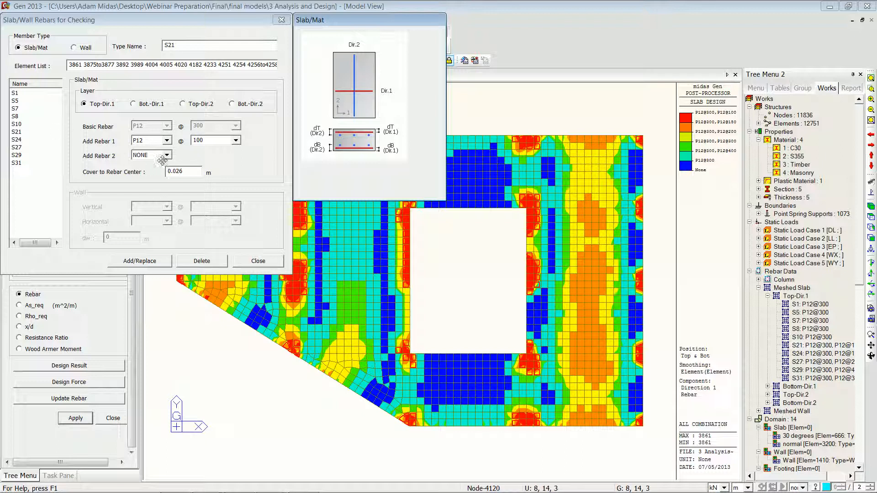
click(168, 141)
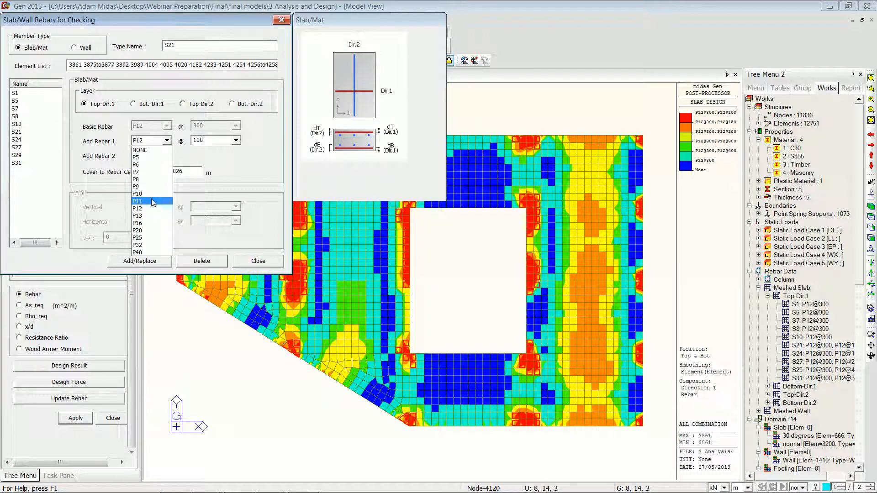
click(236, 206)
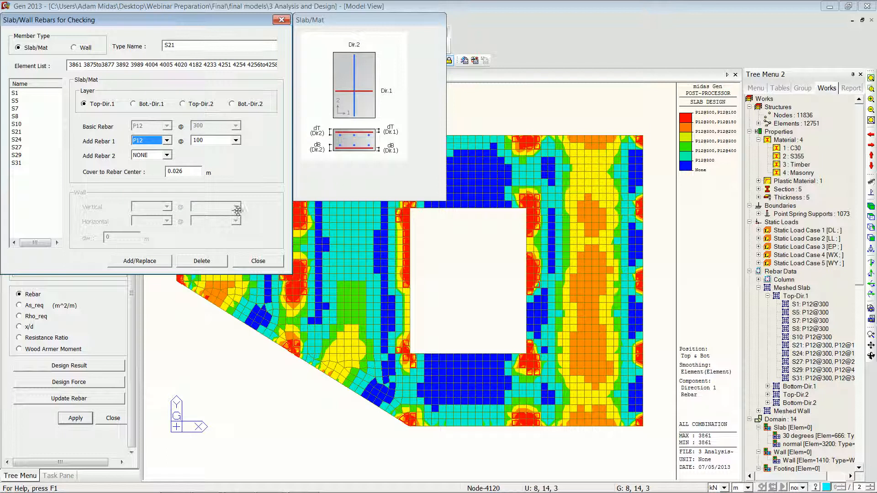
click(259, 261)
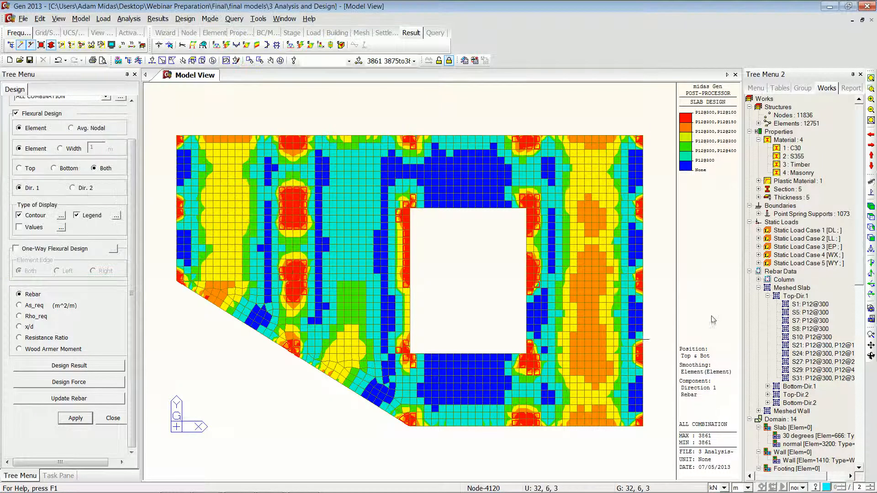
Step: Review the column rebar data for section 1-1 and close the dialog
click(758, 280)
right_click(819, 290)
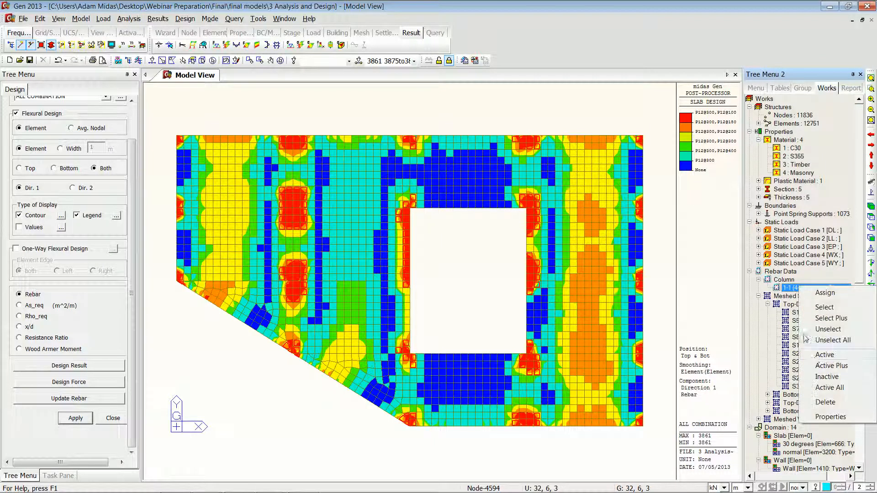
click(839, 418)
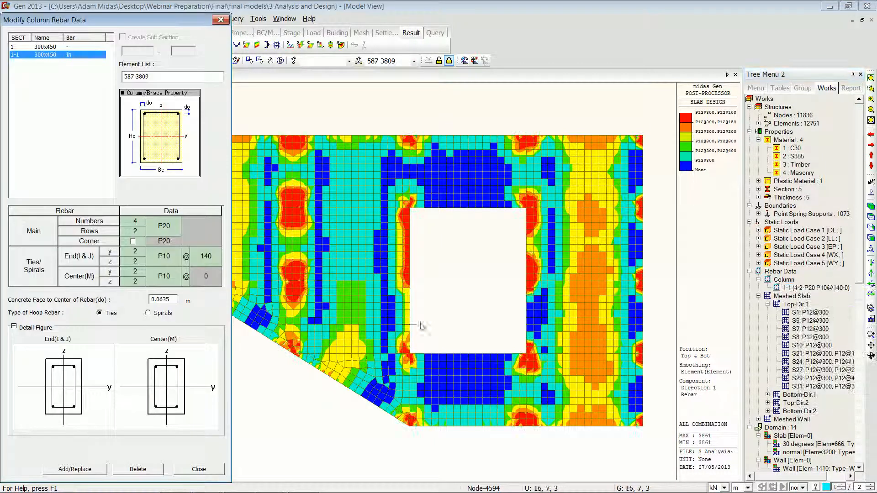
click(164, 230)
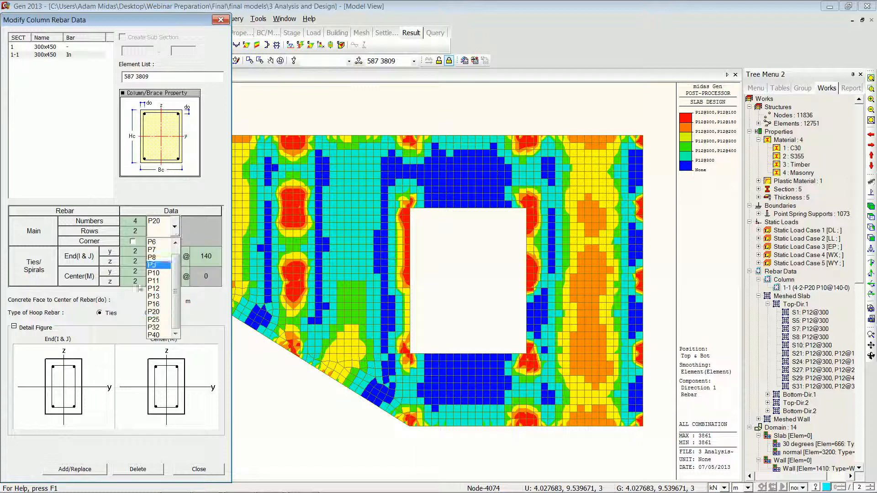
click(158, 267)
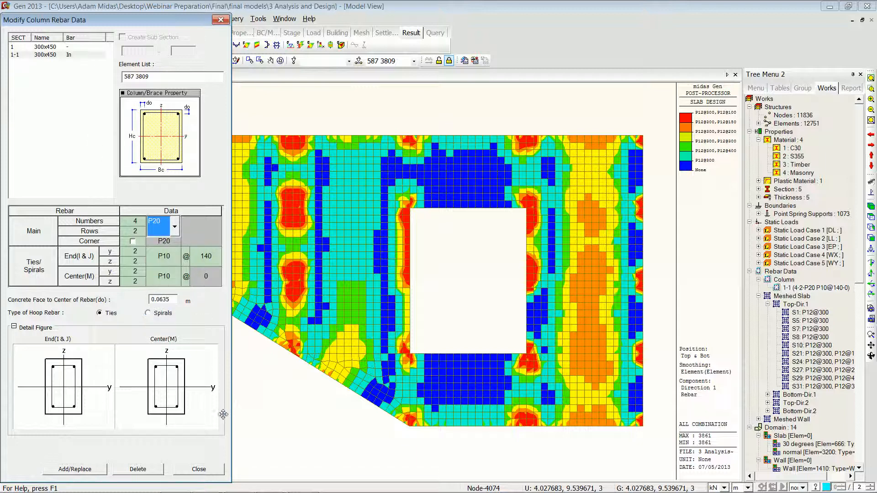
click(197, 469)
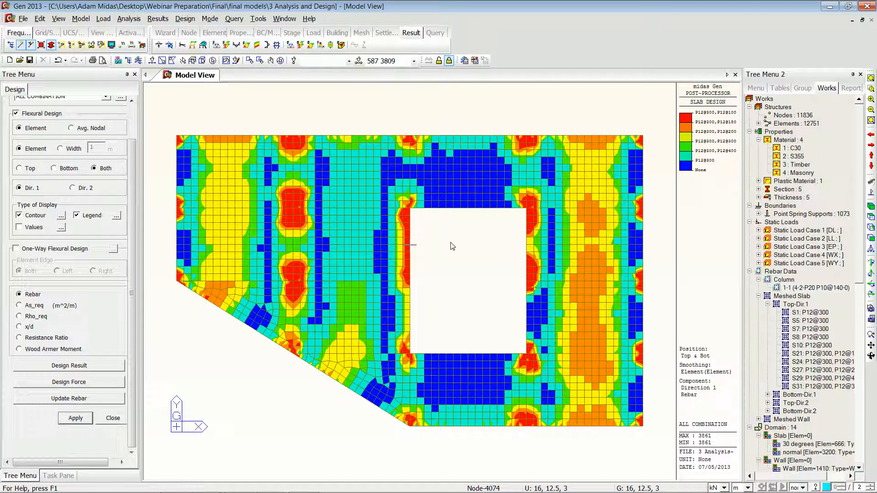
Step: Display the Slab Shear Checking punching shear results for all combinations
click(130, 110)
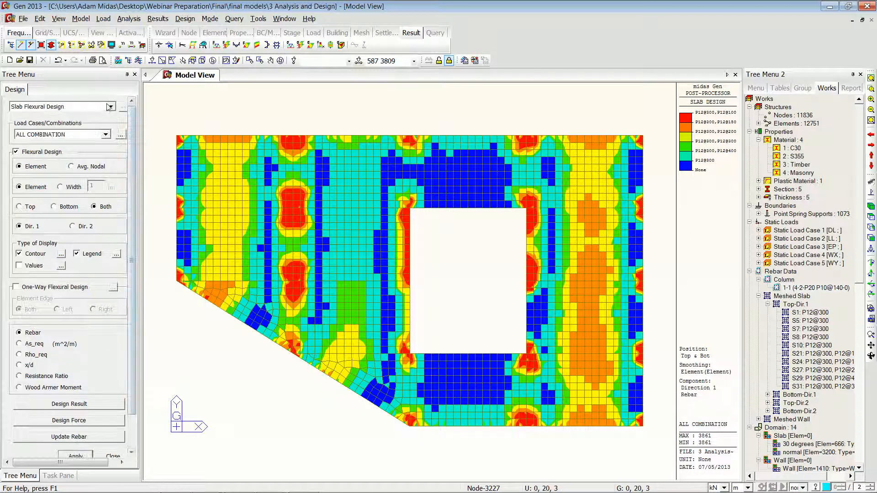
click(109, 107)
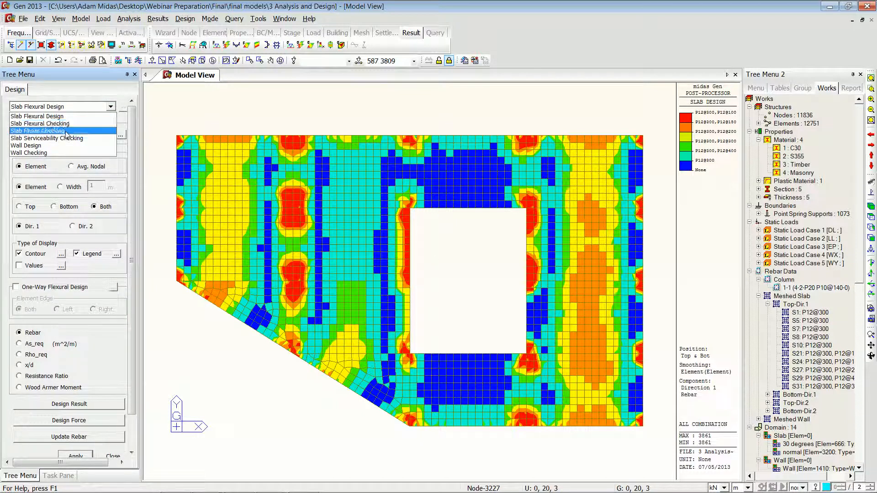
click(66, 132)
click(71, 324)
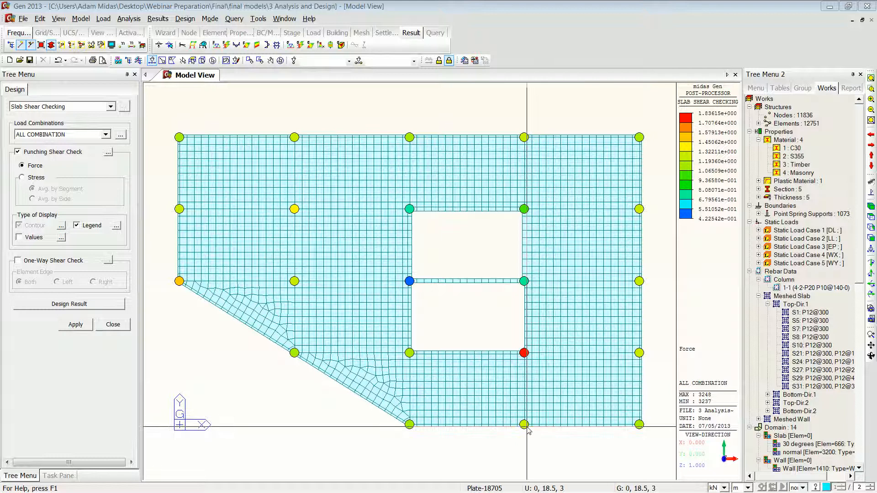
Step: Run Slab Serviceability Checking showing crack control results
mouse_move(528, 430)
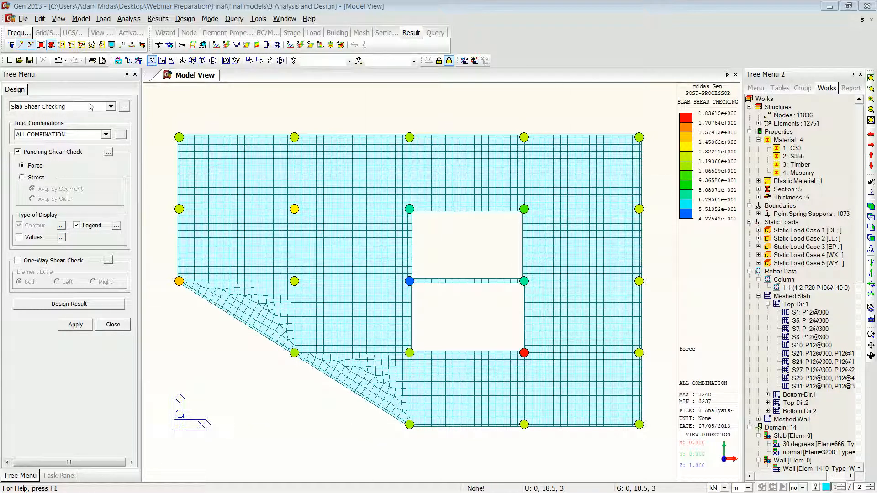
click(110, 108)
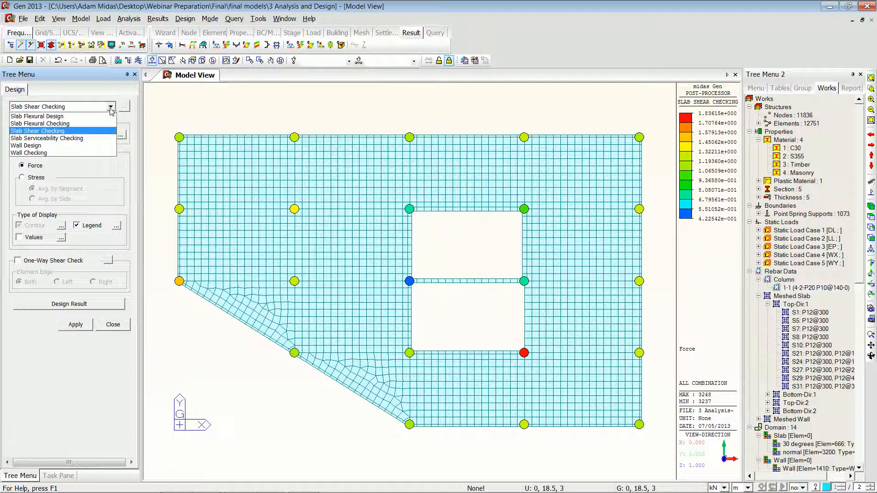
click(70, 144)
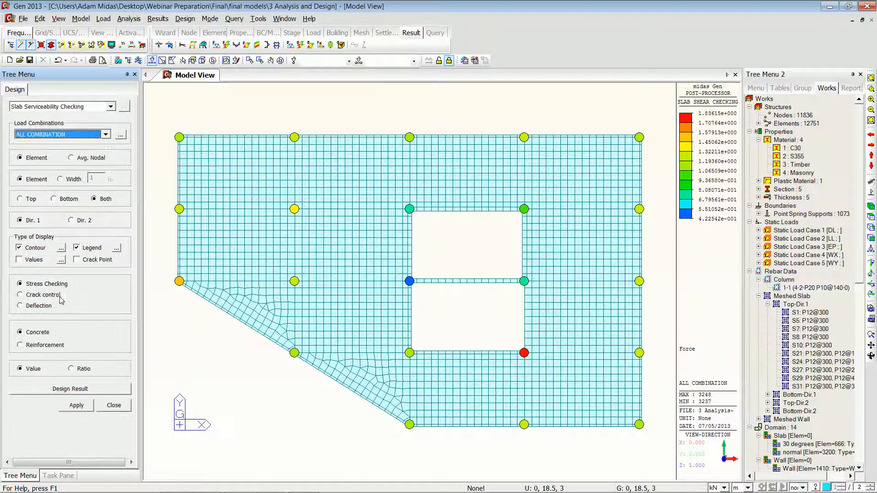
click(20, 295)
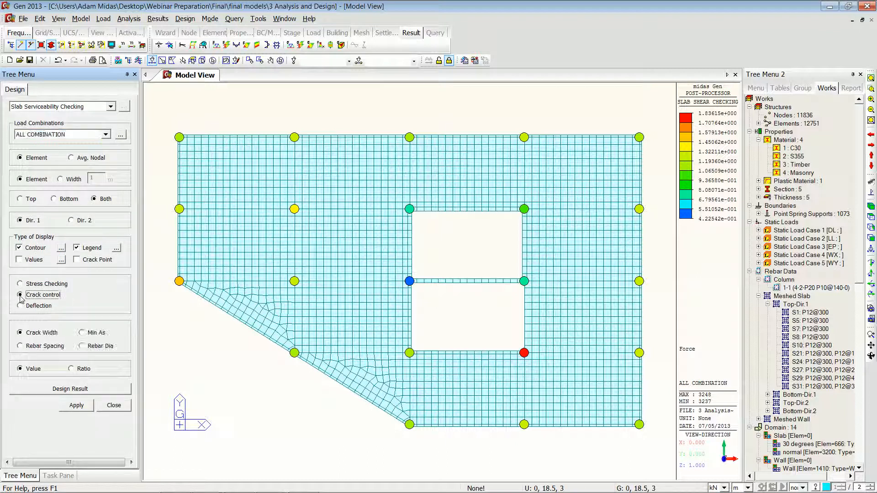
click(76, 405)
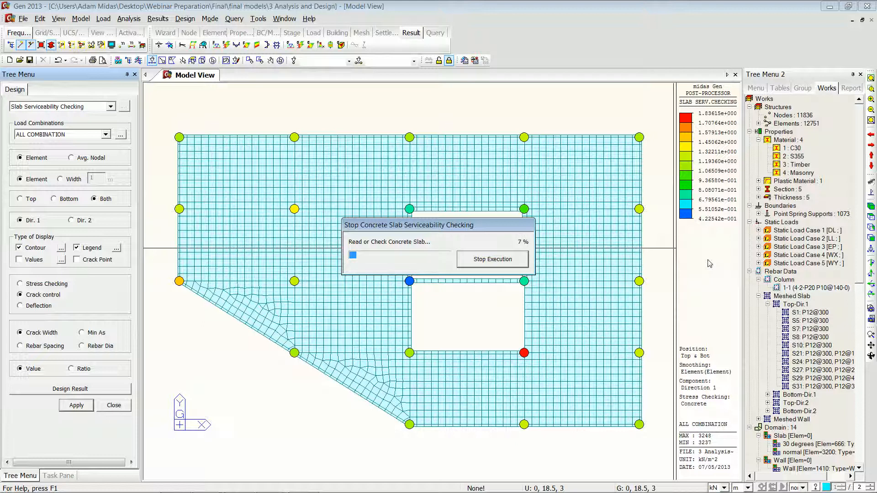
Step: Switch from the running slab serviceability check to the PowerPoint slide show and advance to the next slide
key(alt+Tab)
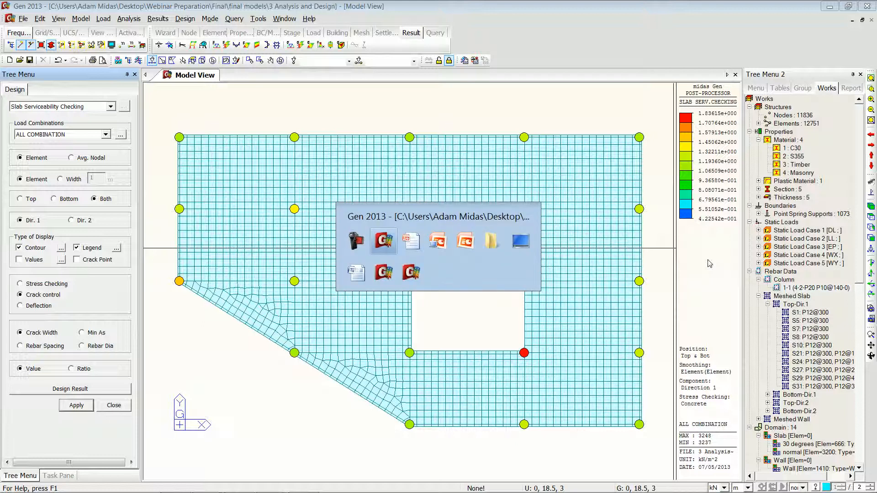
key(alt+Tab)
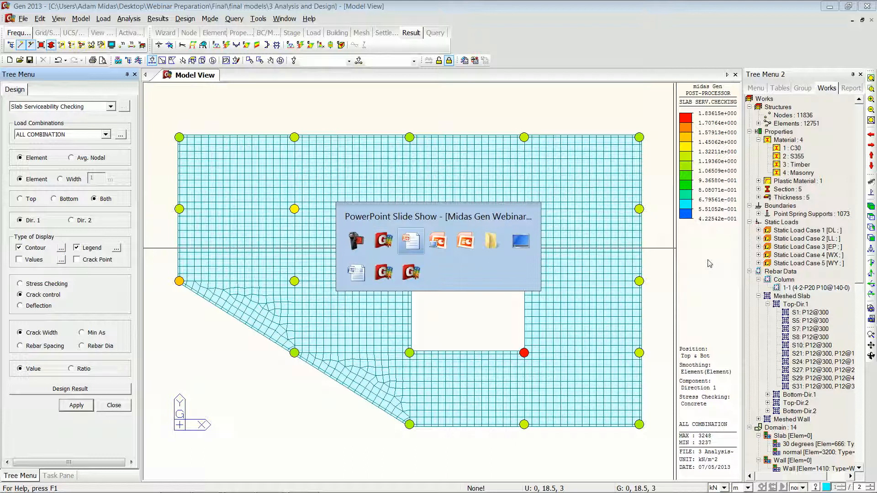
key(alt+Tab)
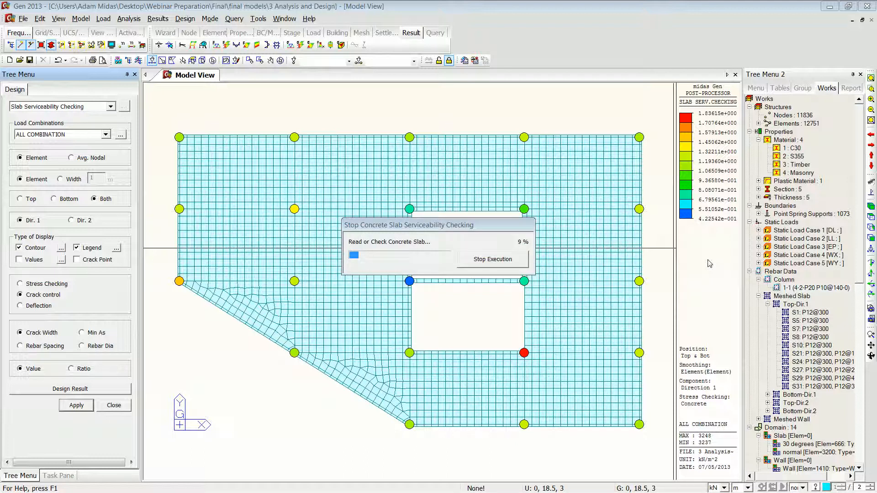
key(alt+Tab)
key(alt+Tab)
key(alt+Tab)
key(alt+Tab)
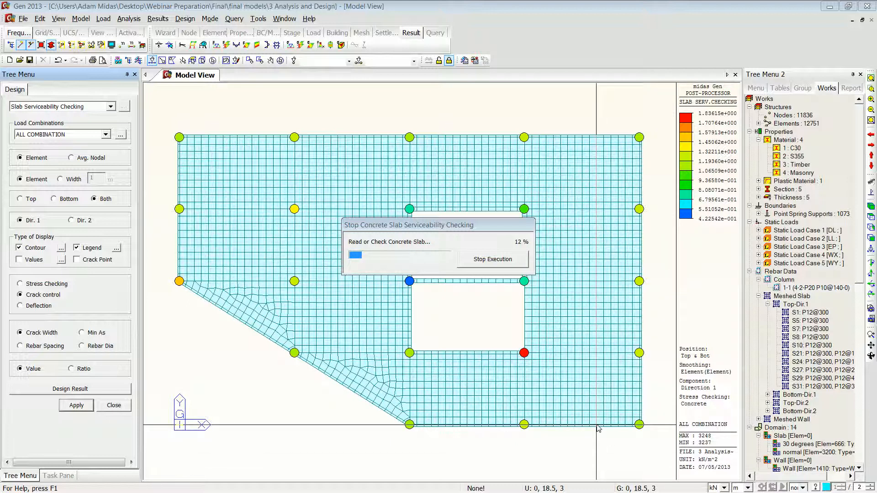
key(alt+Tab)
key(alt+Tab)
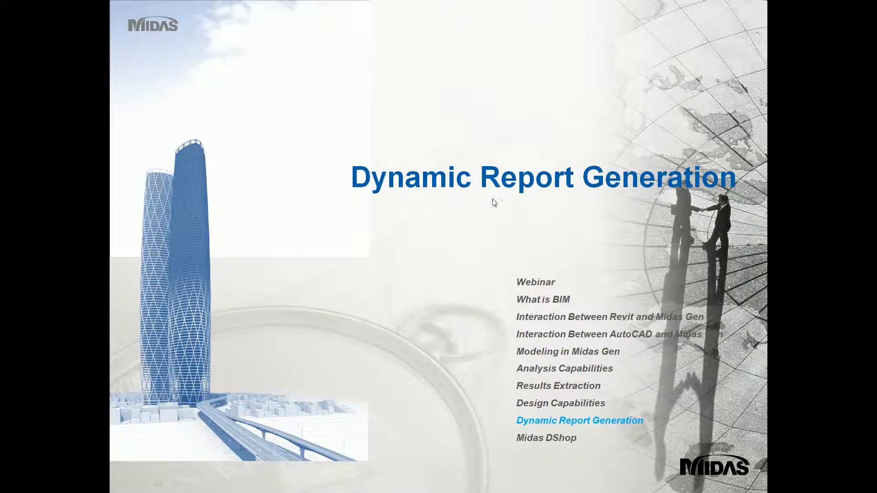
click(483, 225)
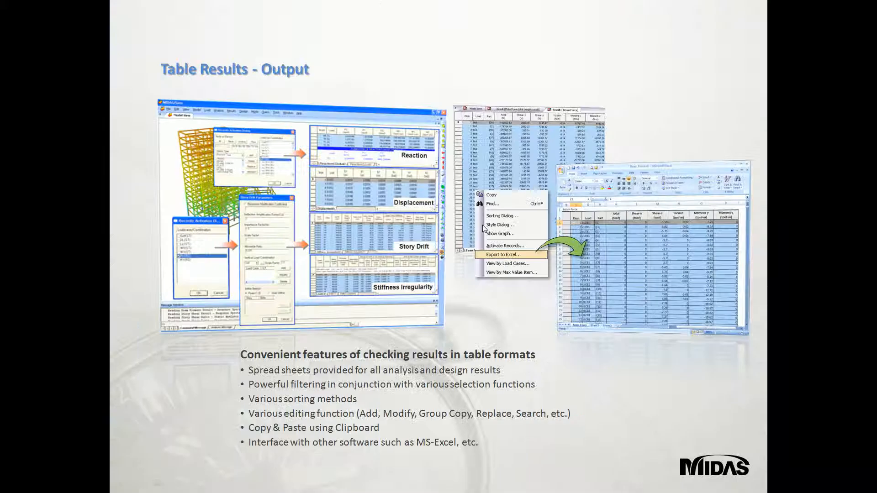
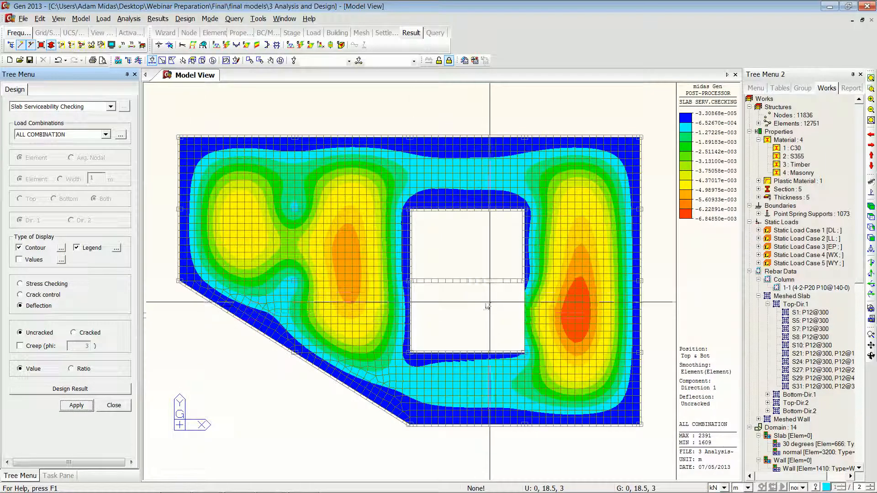
Step: Reactivate all elements, then isolate the Shear Walls and Buried Walls groups and show them in isometric view
drag(418, 327, 428, 297)
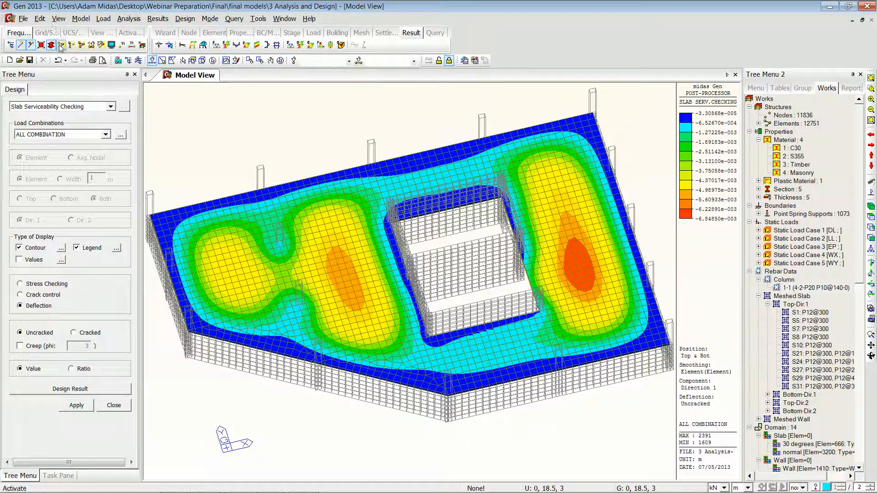
click(82, 48)
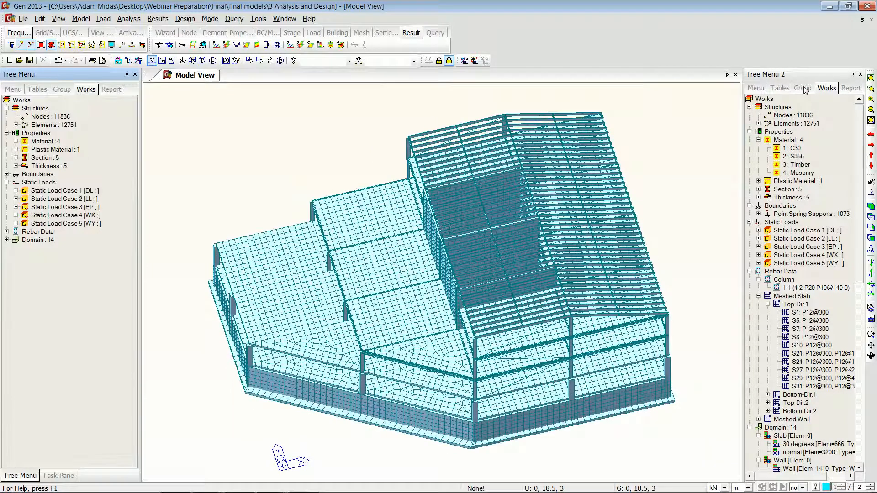
click(802, 88)
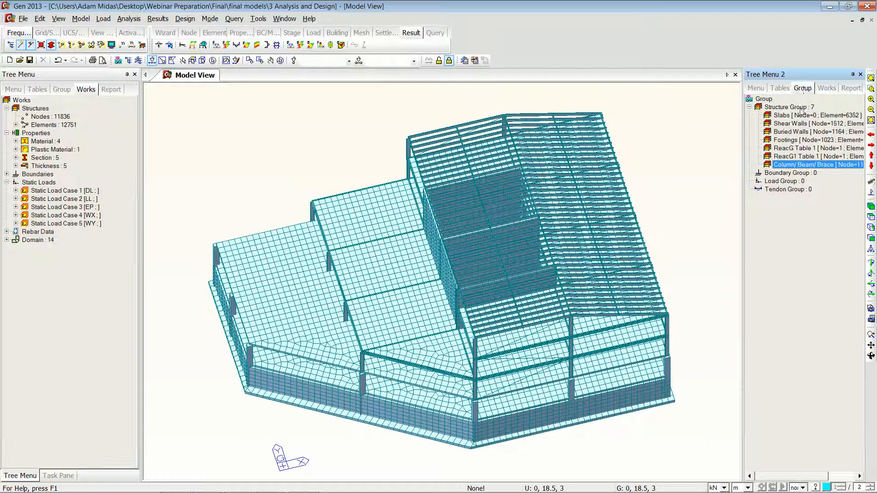
click(792, 124)
ctrl+click(789, 132)
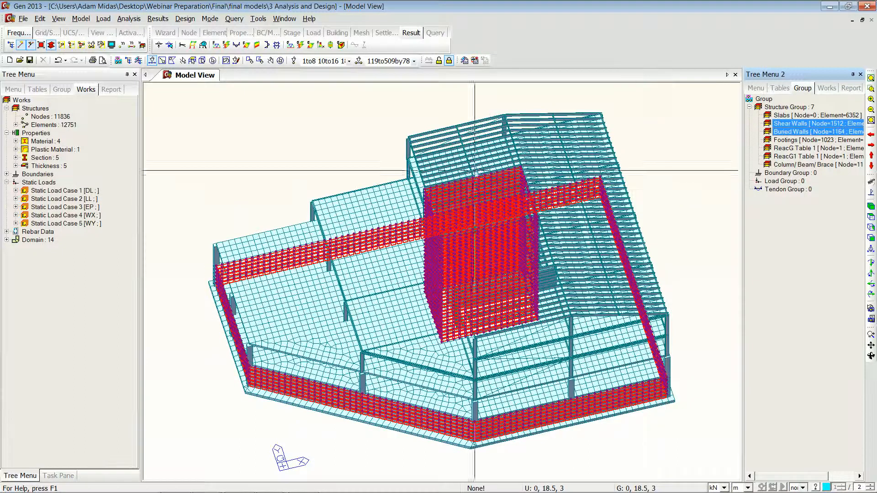
click(280, 61)
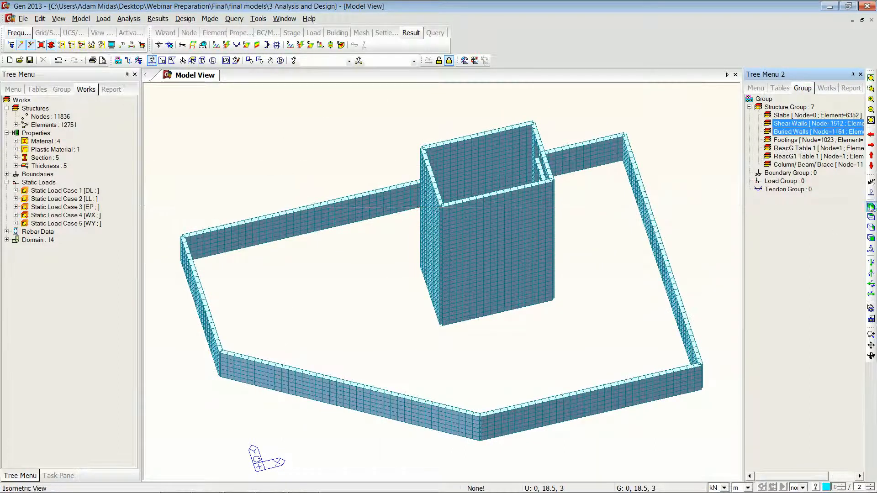
click(871, 206)
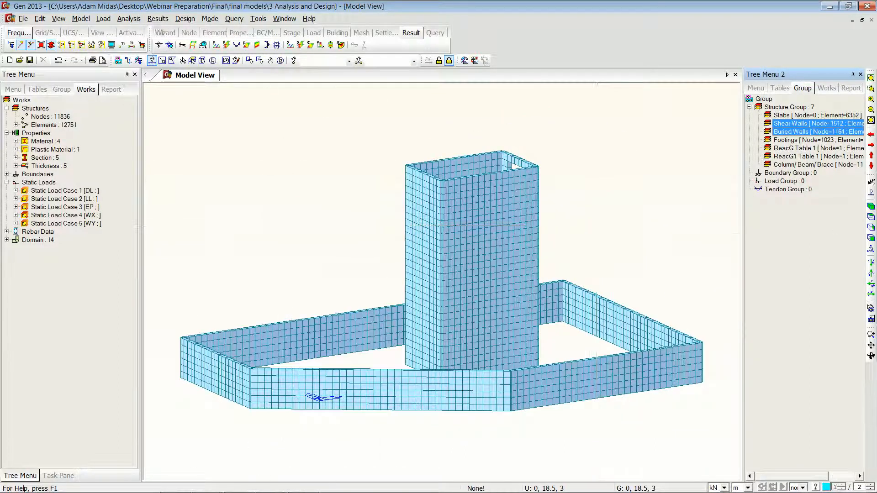
Step: Run Meshed Slab/Wall Wall Design showing rebar results for load combination cLCB1
click(184, 20)
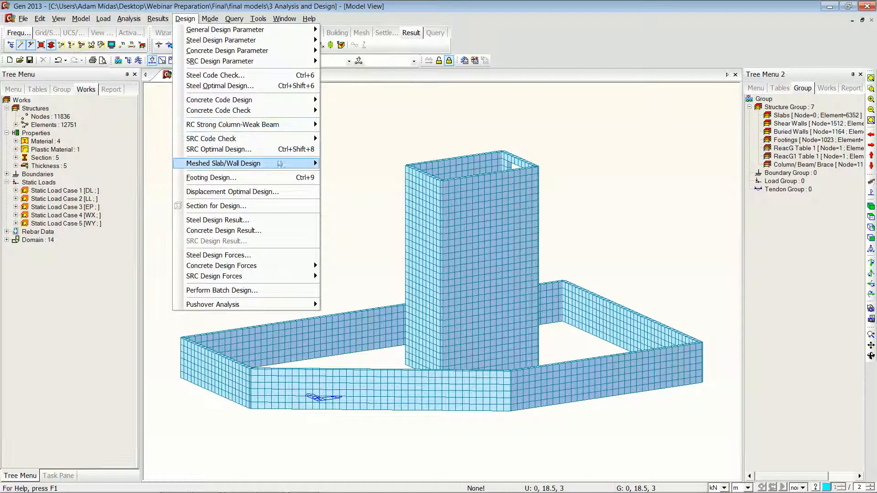
mouse_move(281, 164)
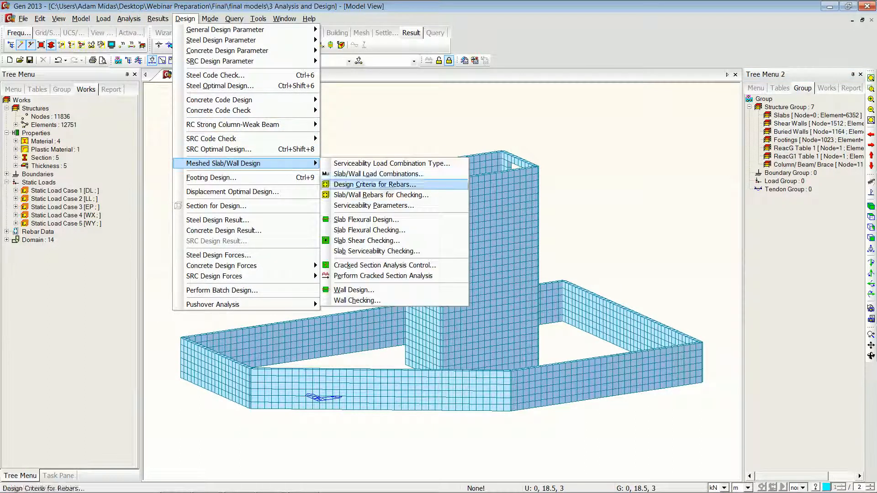
click(367, 290)
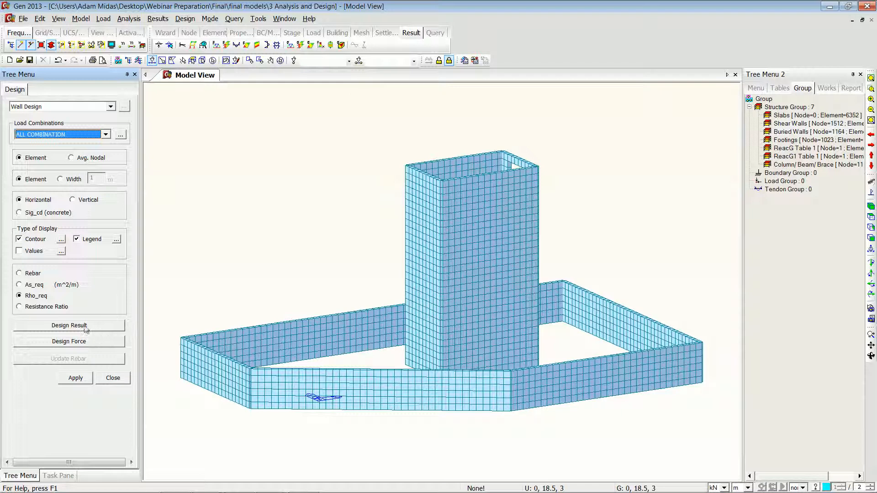
click(26, 275)
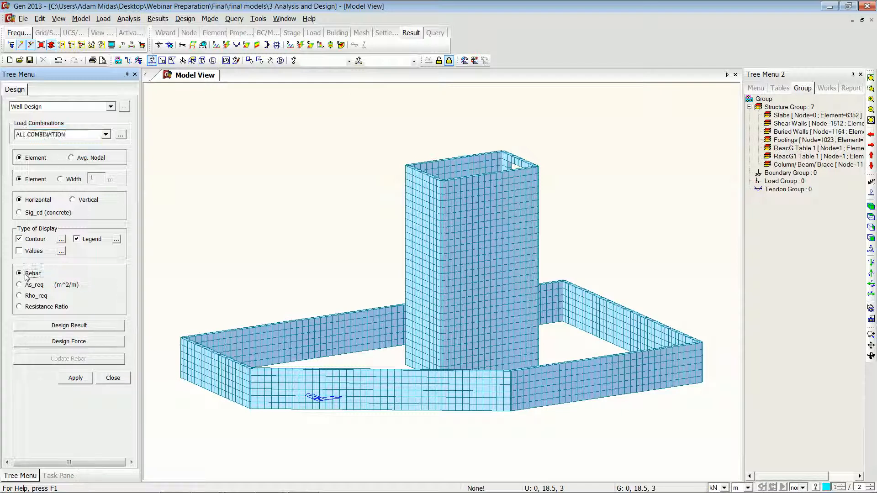
click(105, 135)
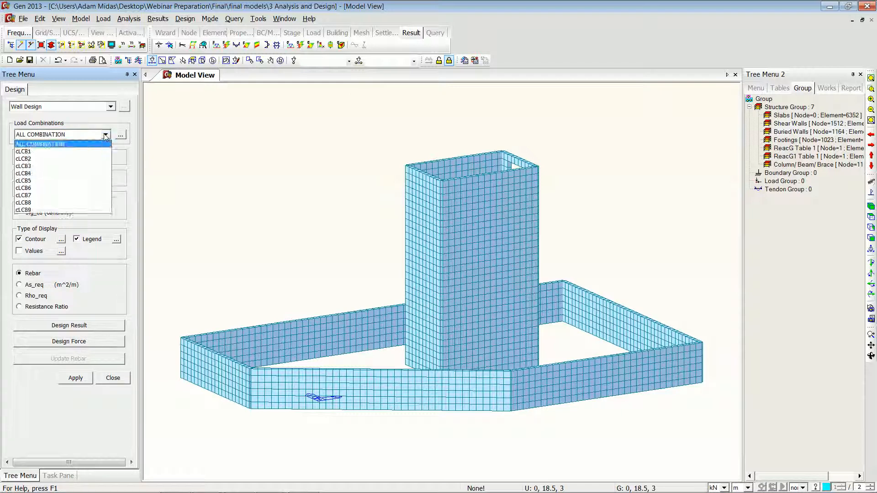
click(41, 152)
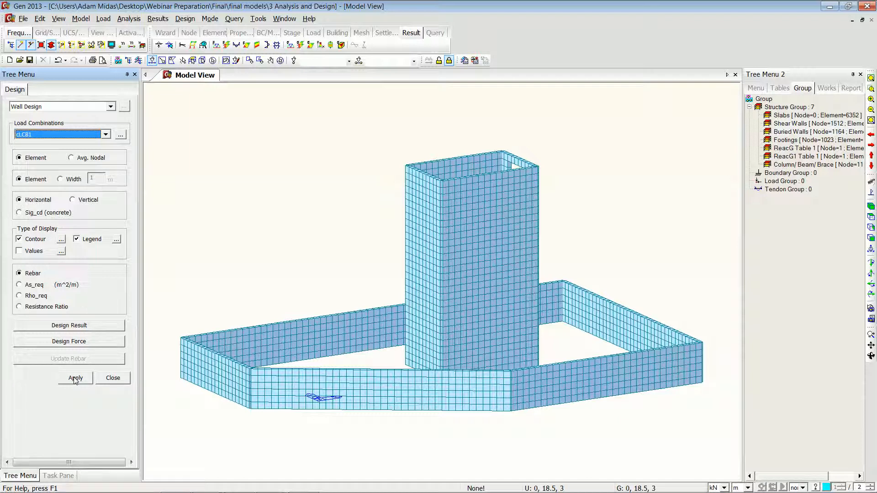
click(75, 378)
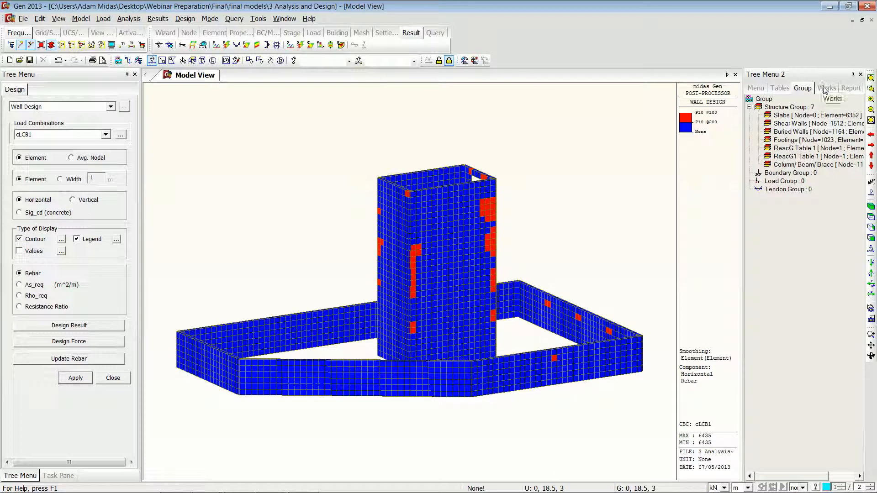
Step: Expand the Meshed Wall rebar data in the Works tree to inspect the wall rebar entries
click(826, 88)
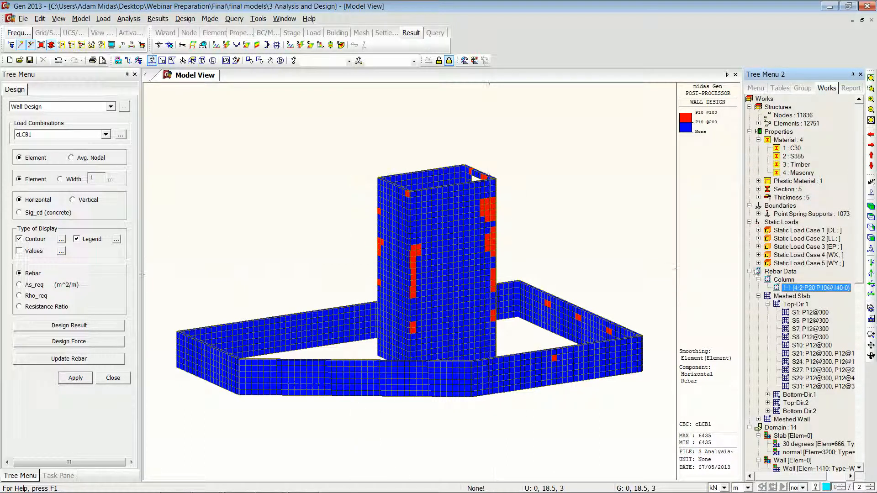
scroll(805, 310, down, 4)
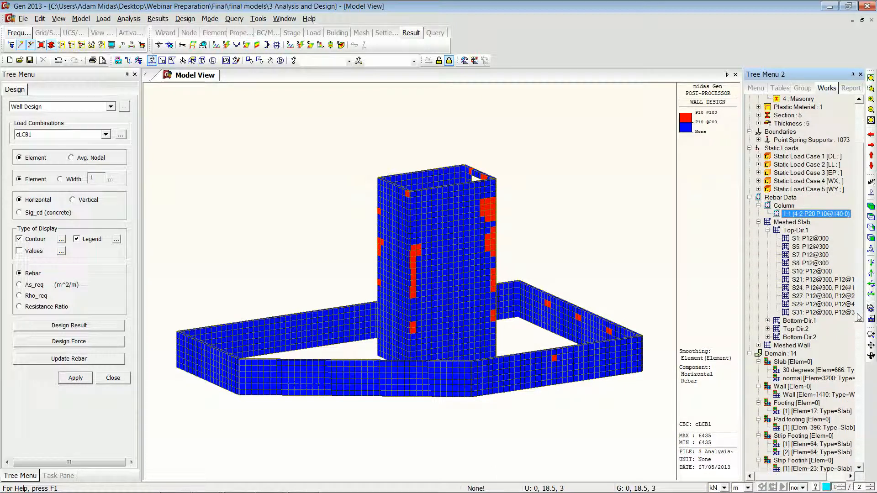
click(758, 321)
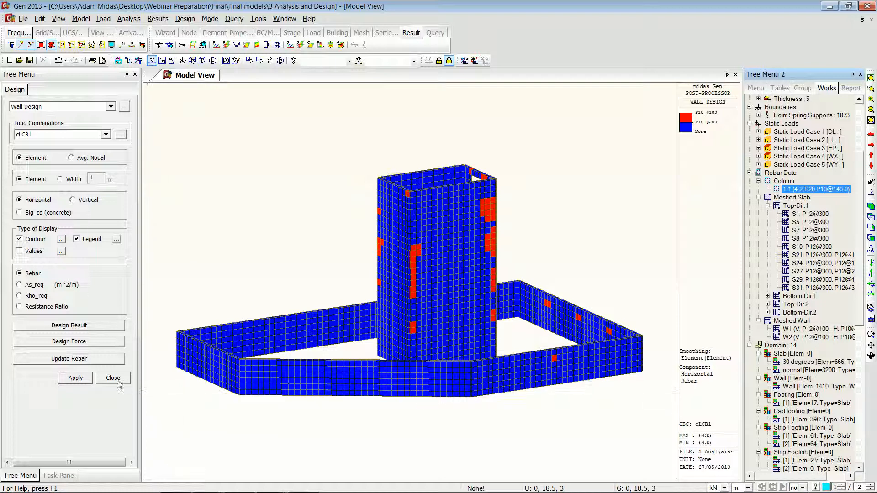
Step: Close the analysis and design model and switch to the open masonry analysis model window
click(868, 7)
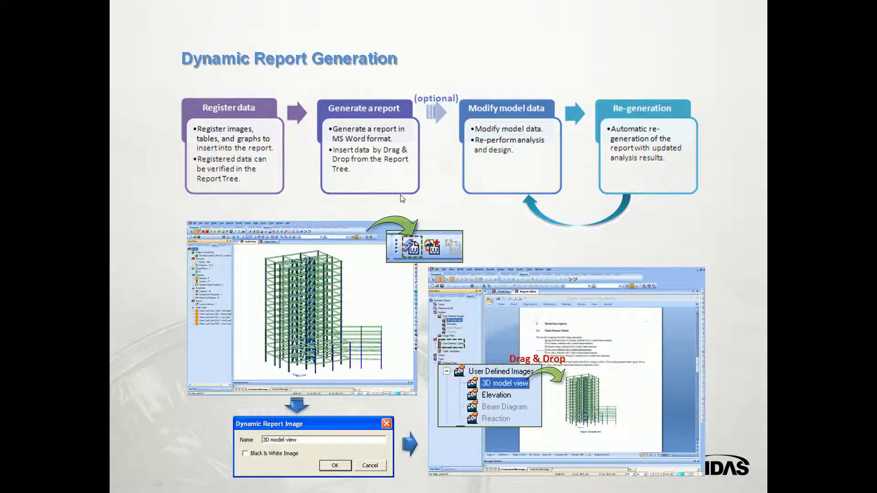
key(alt+Tab)
key(alt+Tab)
key(alt+Tab)
key(alt+Tab)
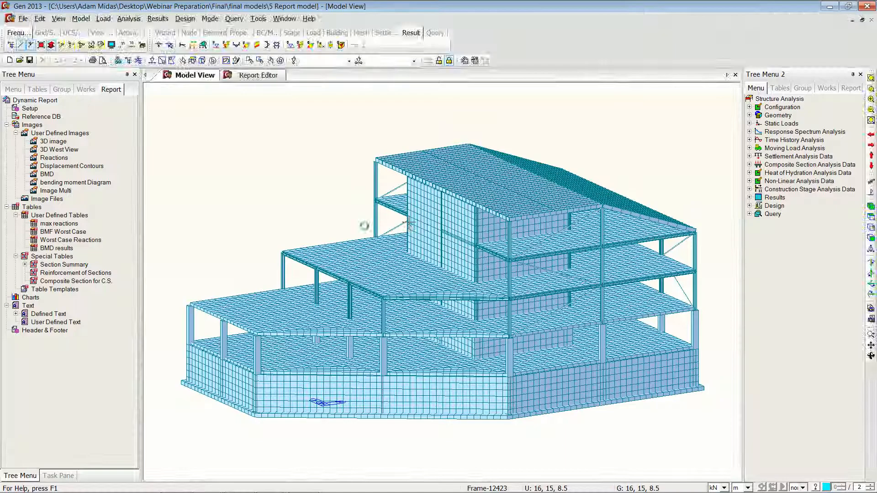
key(alt+Tab)
key(alt+Tab)
key(alt+Tab)
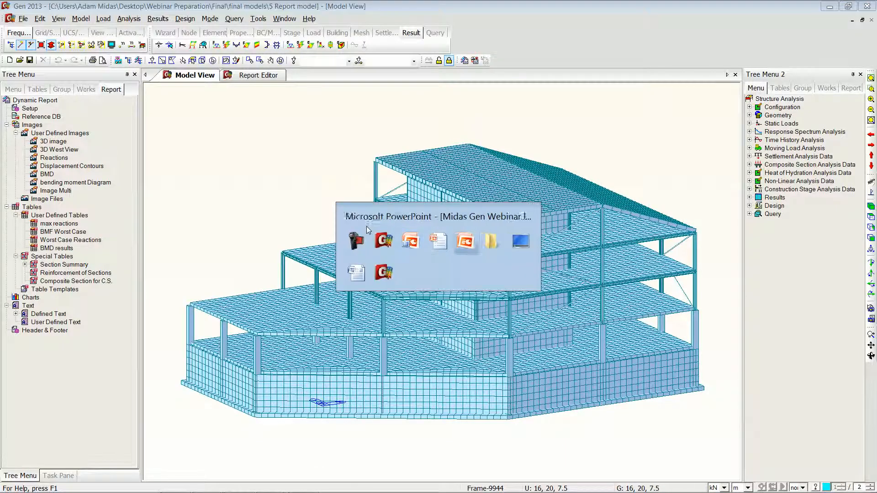
key(alt+Tab)
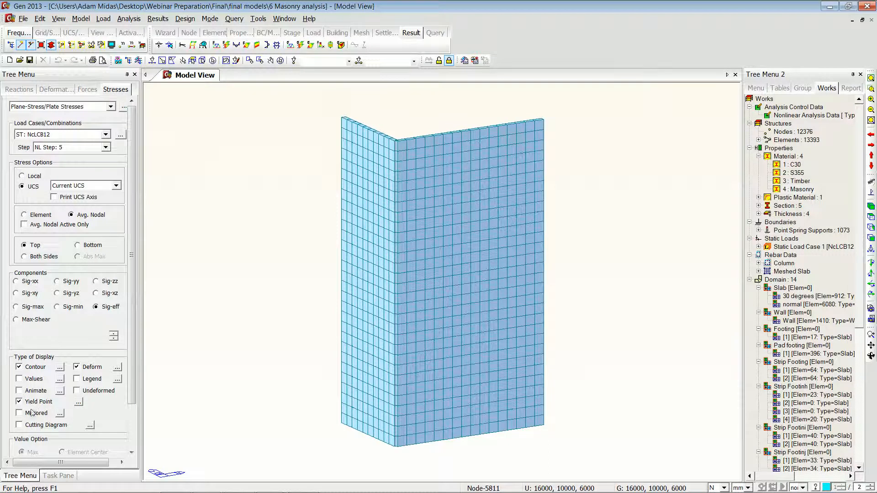
Step: Display Sig-eff plate stresses with deformed shape and yield points for NcLCB12, NL Step 5
scroll(31, 402, up, 2)
scroll(32, 401, down, 2)
scroll(57, 405, up, 3)
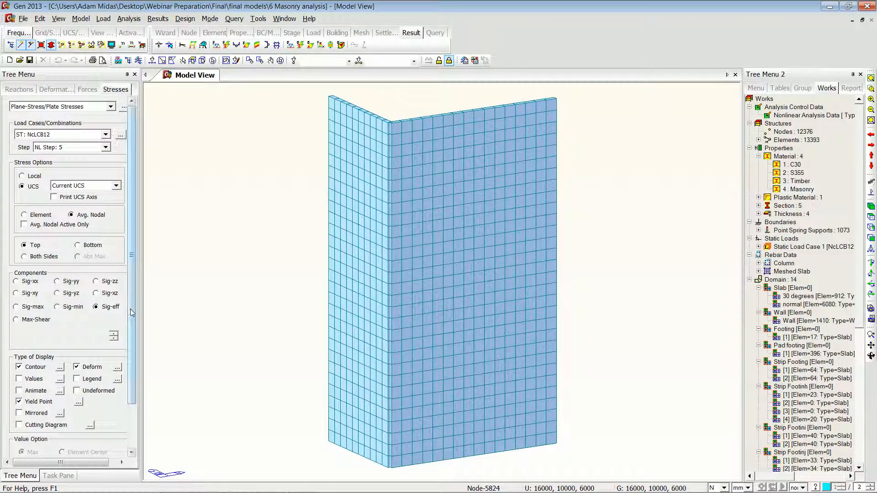
scroll(131, 313, down, 3)
click(76, 418)
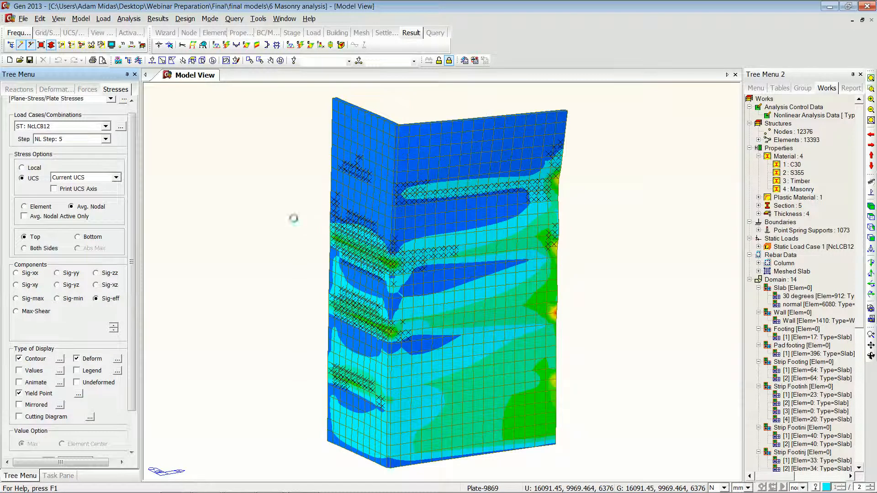
Step: Zoom and rotate around the masonry wall to examine the stress contours and yield points
scroll(392, 267, up, 8)
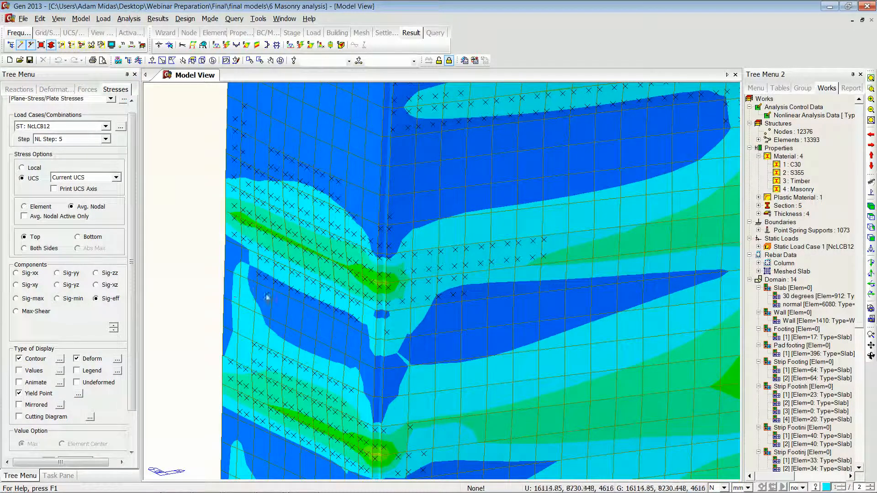
scroll(258, 287, down, 6)
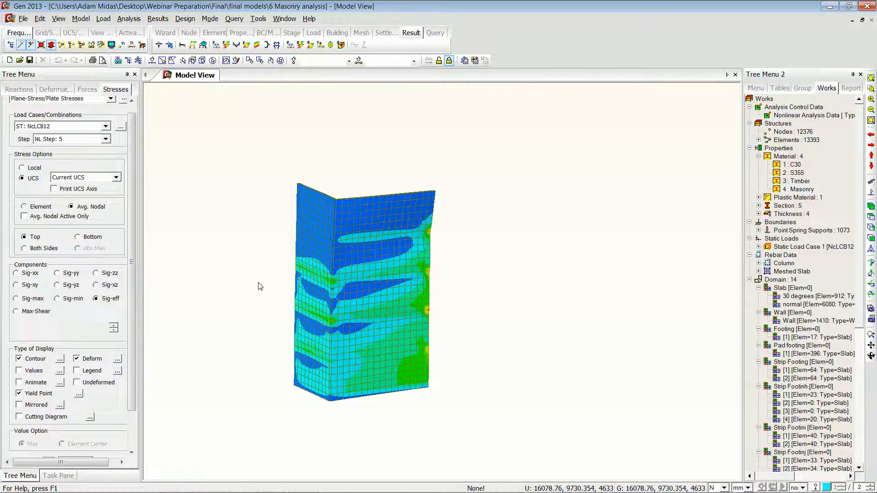
scroll(259, 287, up, 3)
scroll(258, 287, down, 5)
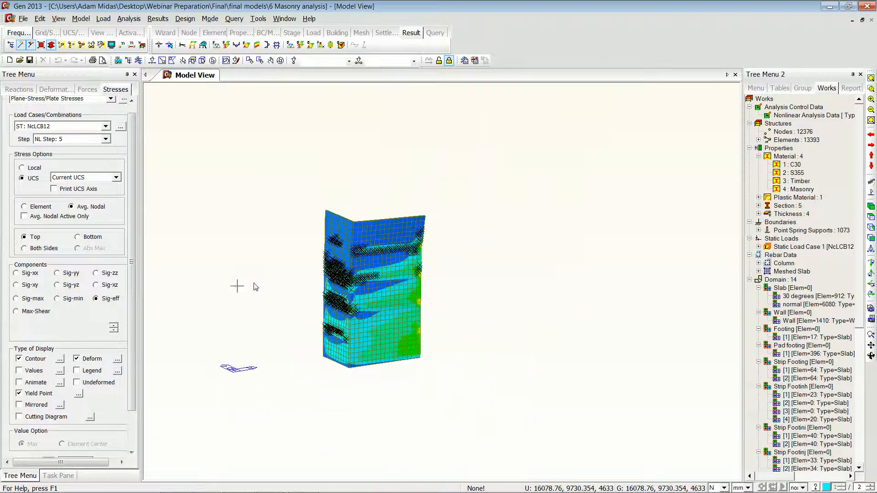
scroll(257, 287, up, 5)
scroll(257, 288, up, 1)
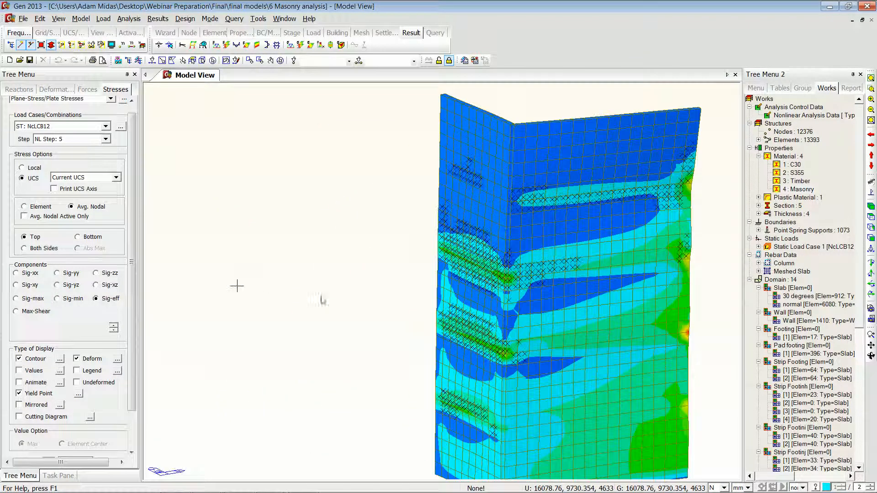
scroll(434, 275, down, 4)
middle_drag(467, 276, 390, 272)
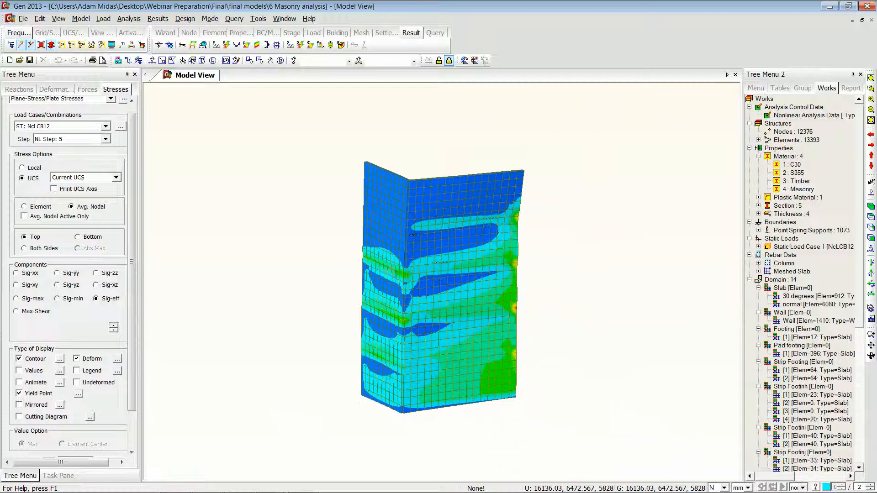
scroll(786, 153, up, 2)
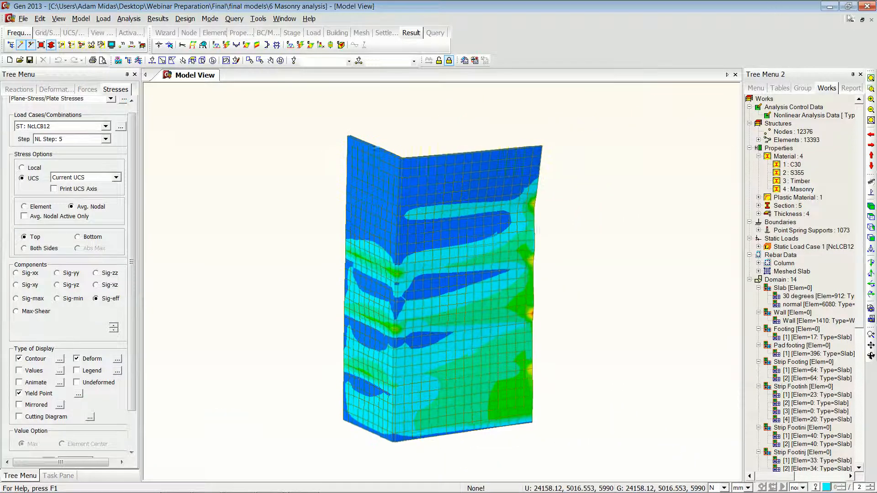
Step: Close the masonry model and open the Report Editor of the report model
click(869, 7)
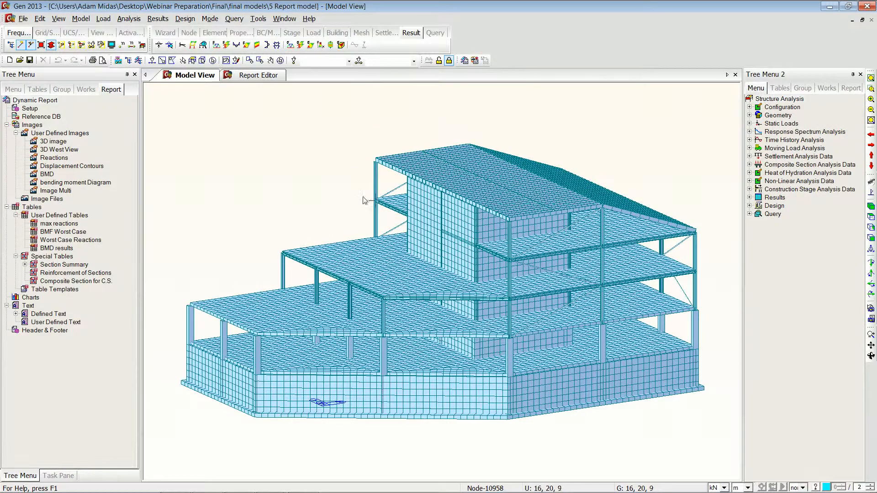
scroll(344, 423, up, 3)
middle_drag(450, 387, 232, 377)
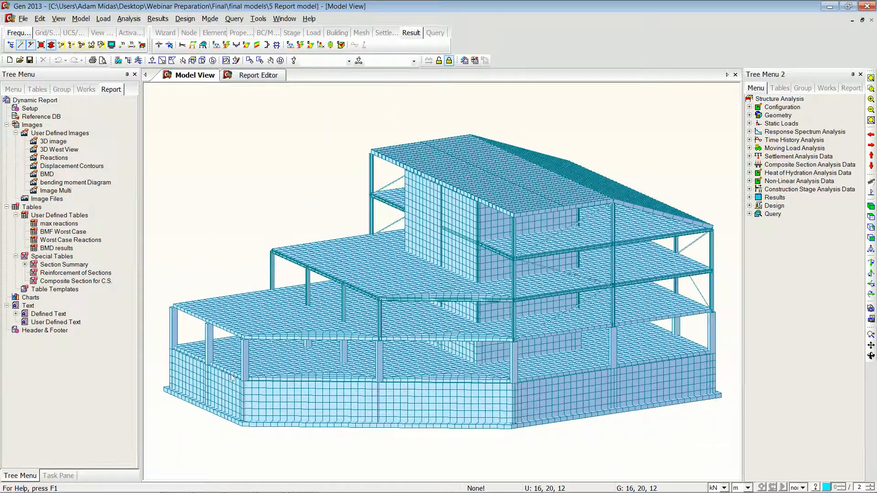
click(265, 76)
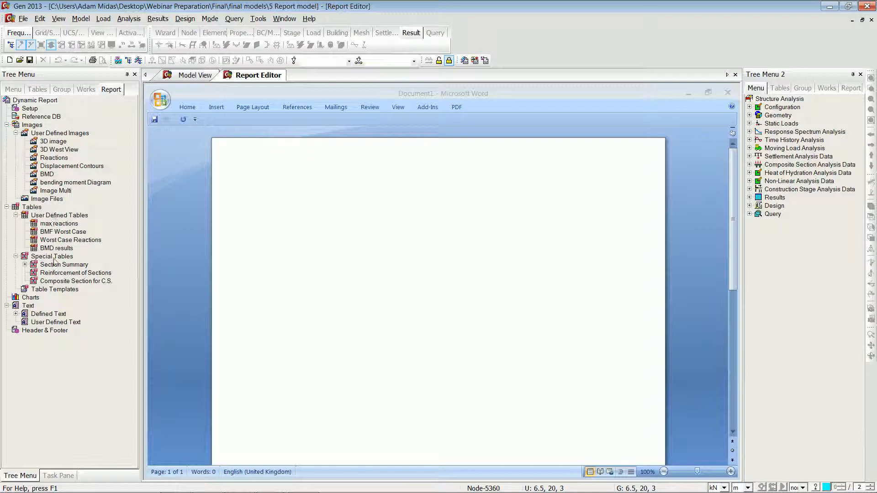
Step: Insert the registered 3D image into the blank report document
mouse_move(55, 143)
mouse_down()
mouse_move(499, 251)
mouse_move(420, 233)
mouse_move(404, 219)
mouse_up()
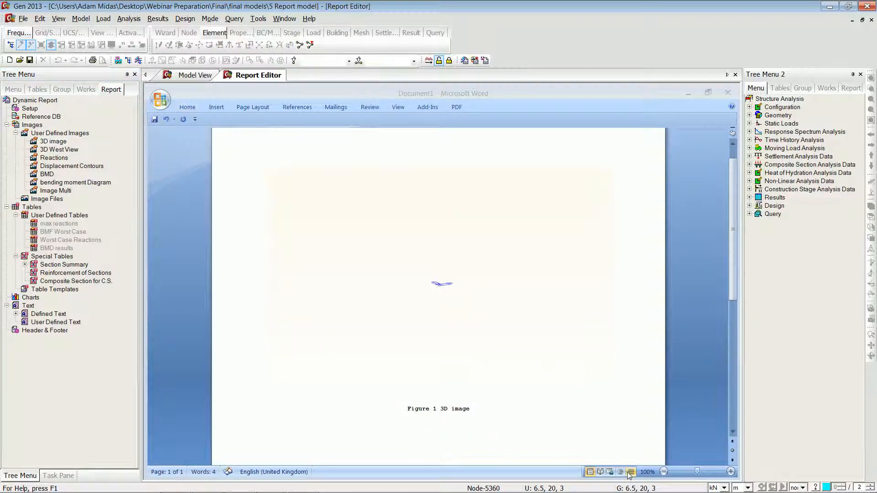
Step: Set the length unit to mm and insert the 3D image into the report again
click(741, 487)
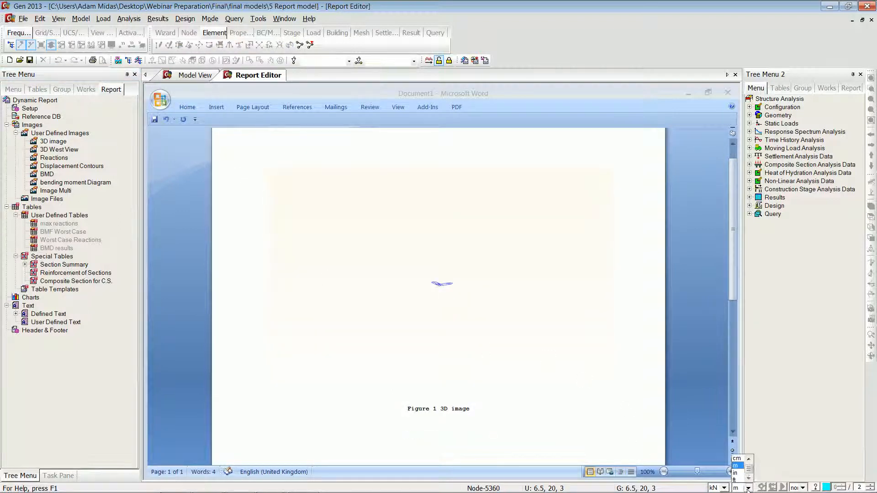
click(748, 458)
click(736, 459)
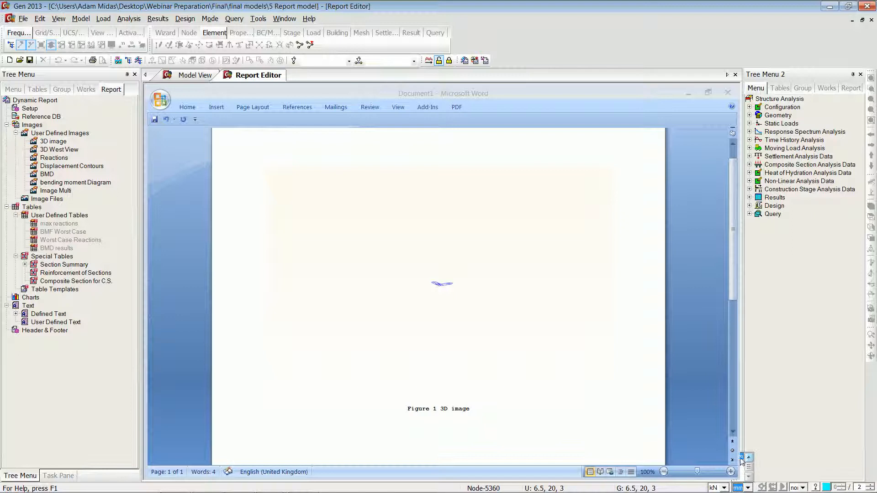
drag(55, 142, 441, 220)
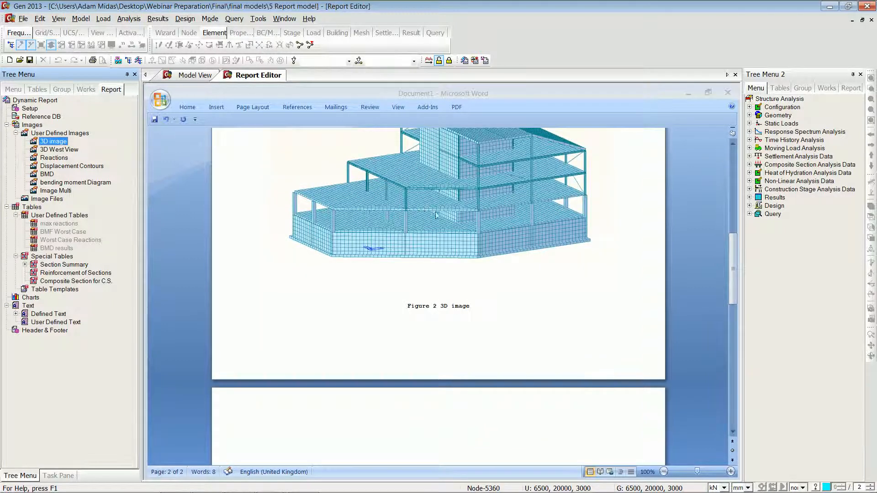
Step: Insert the registered Reactions image into the report below the 3D image
drag(734, 265, 733, 298)
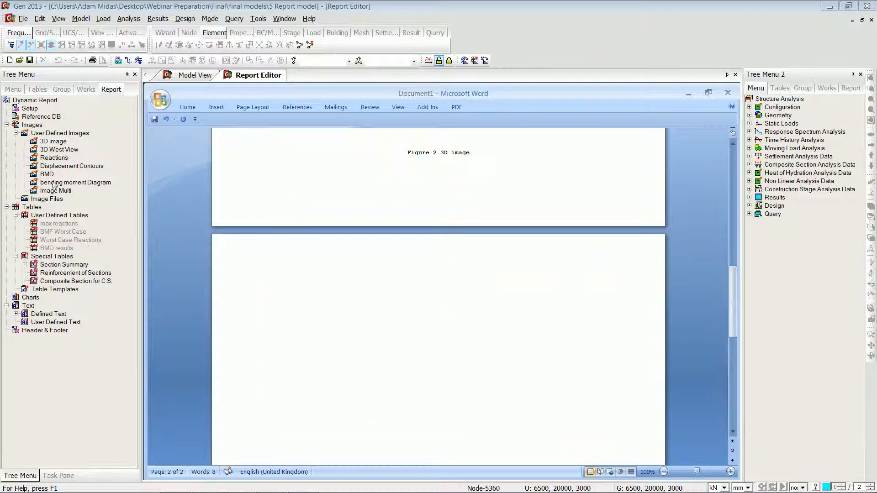
drag(54, 159, 451, 337)
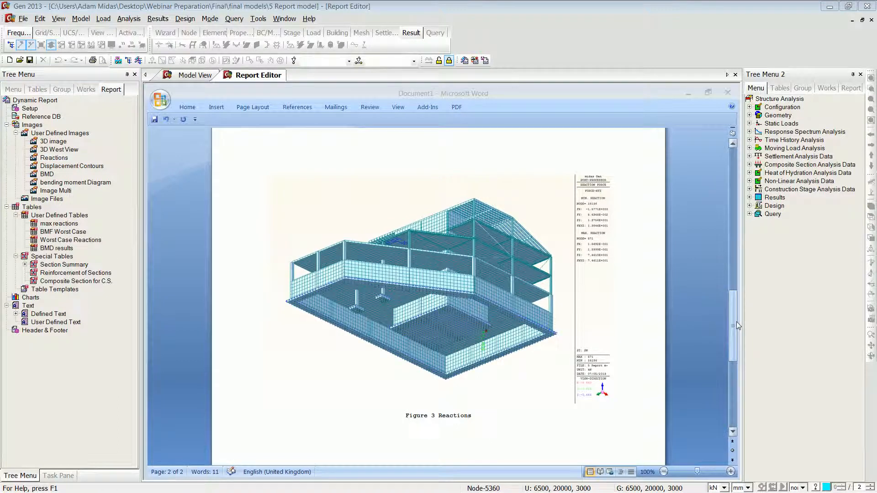
Step: Insert the max reactions user-defined table into the report below the Reactions figure
drag(734, 325, 735, 330)
drag(736, 340, 736, 346)
click(310, 340)
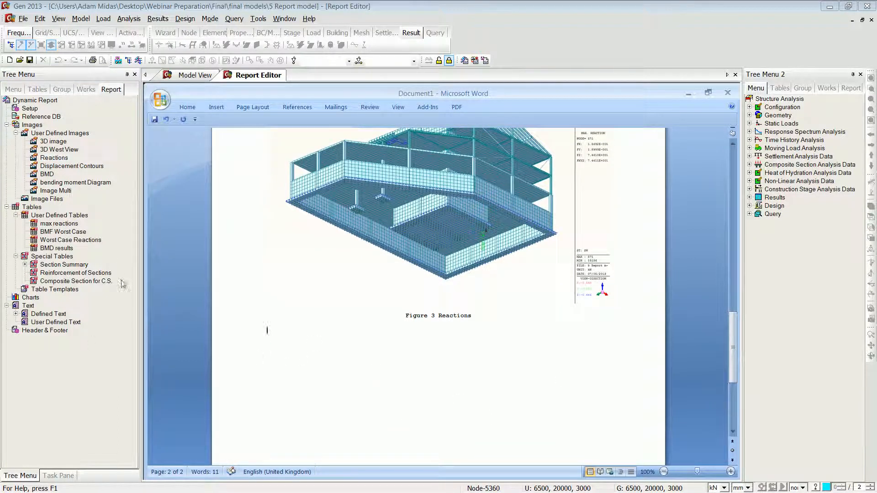
click(59, 223)
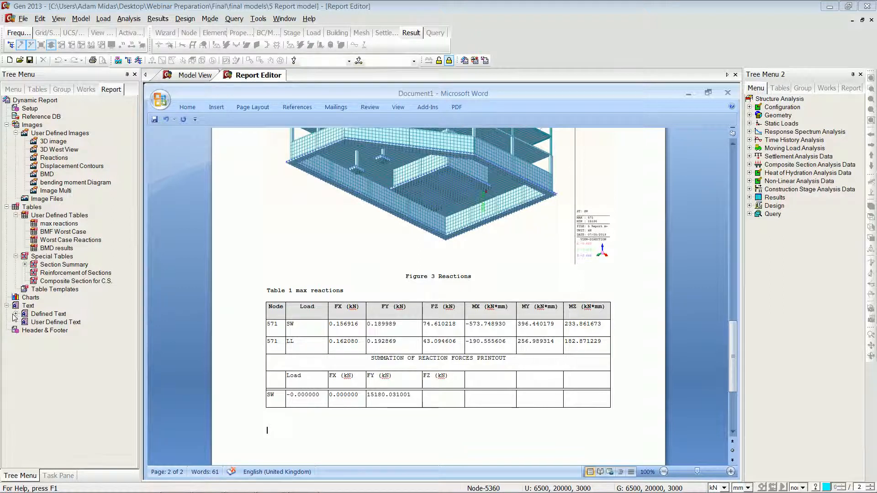
Step: Insert the Weight/Volume/Surface area defined text into the report
click(16, 313)
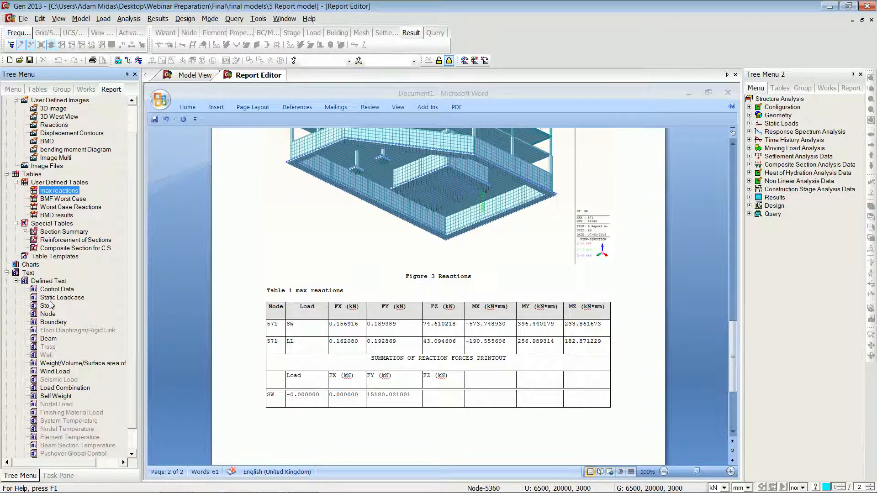
click(75, 364)
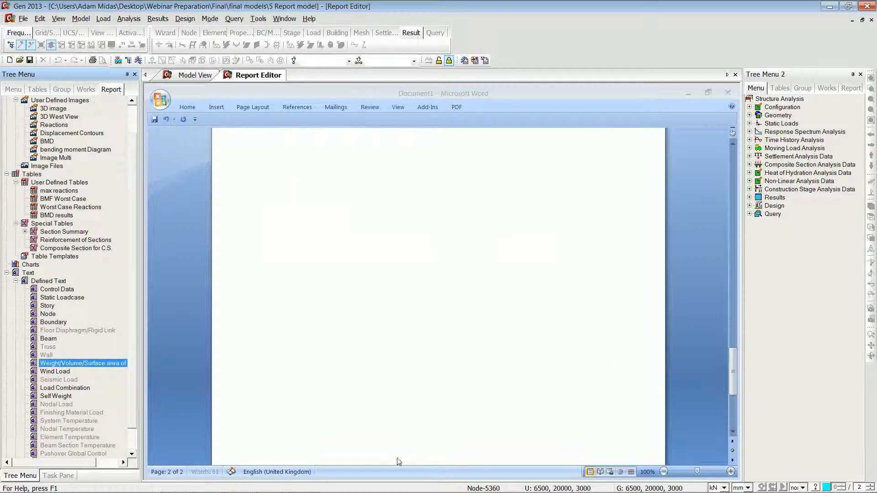
drag(732, 382, 743, 359)
click(358, 301)
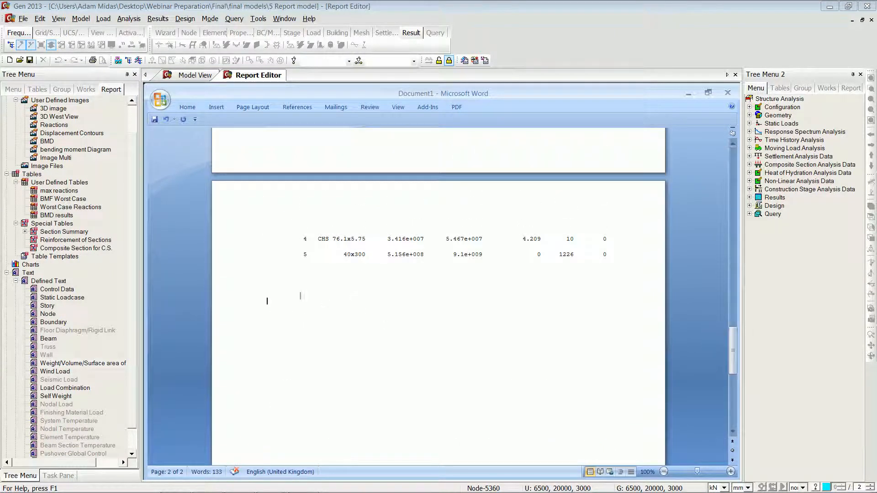
Step: Generate the Bill of Material with all BOM output types and review it in the text editor
click(252, 19)
click(284, 68)
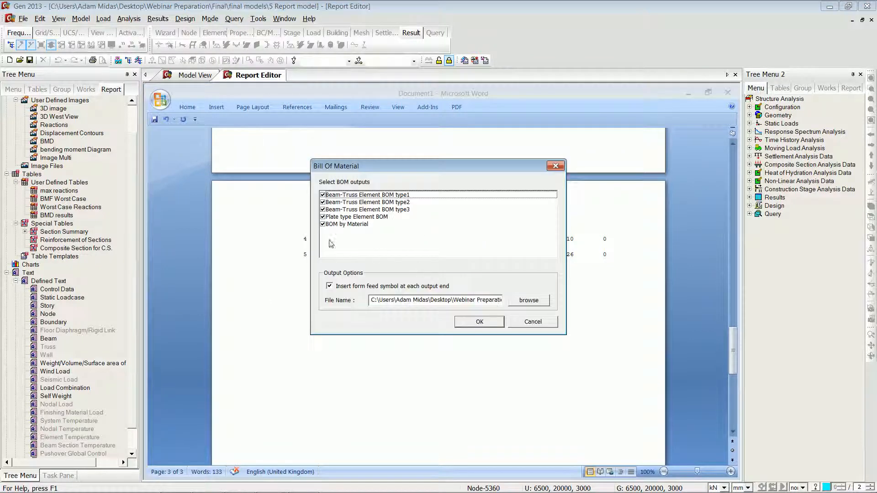
click(489, 326)
click(530, 278)
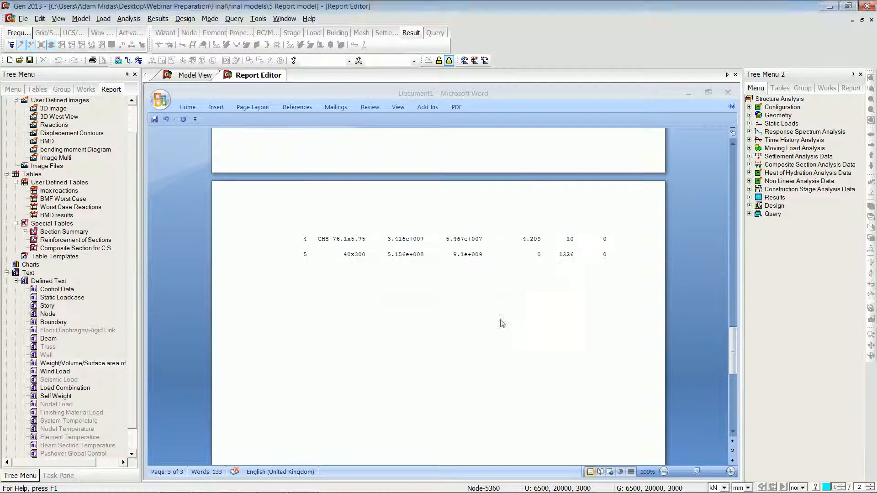
drag(573, 113, 590, 302)
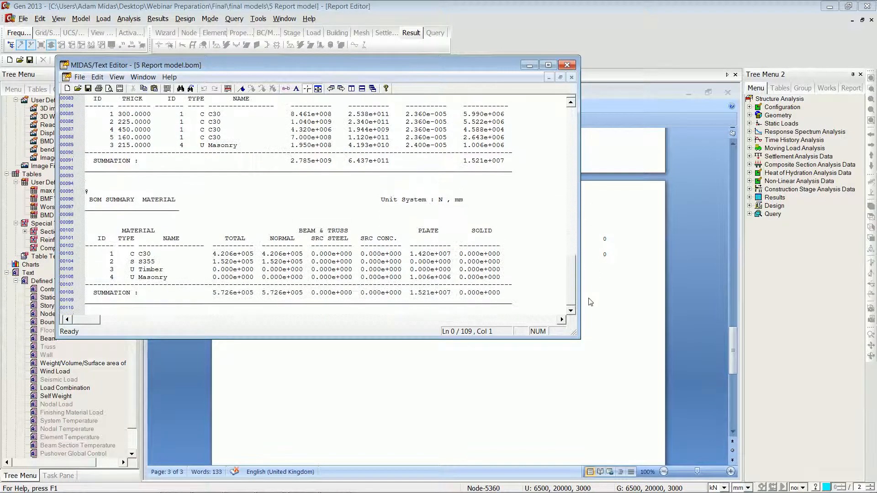
click(567, 65)
Step: Delete two selected members from the model, accepting removal of the analysis and design results
drag(731, 338, 735, 222)
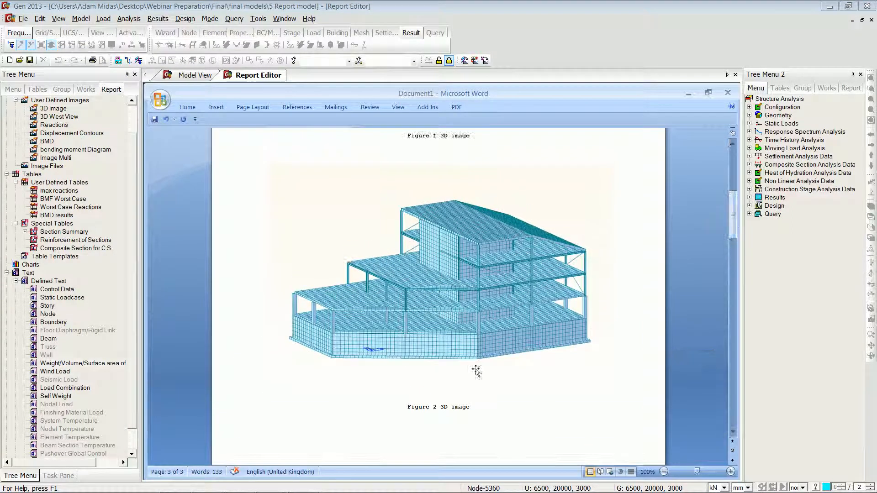
click(180, 77)
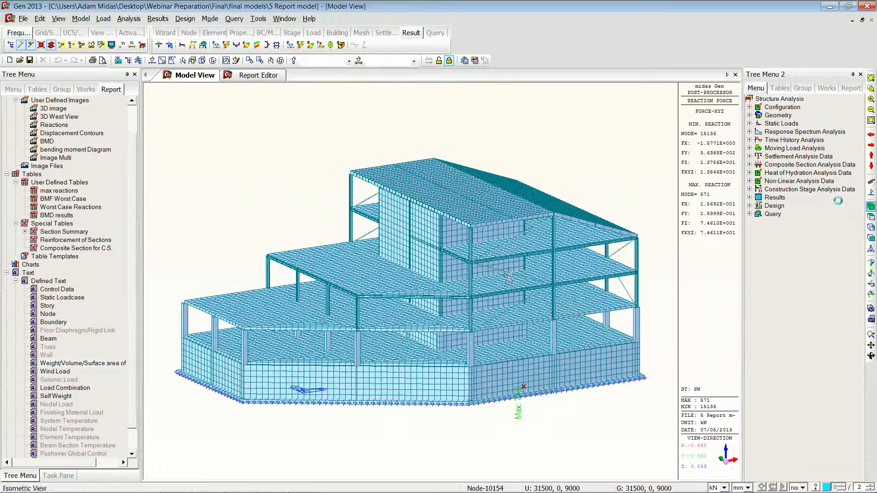
click(151, 60)
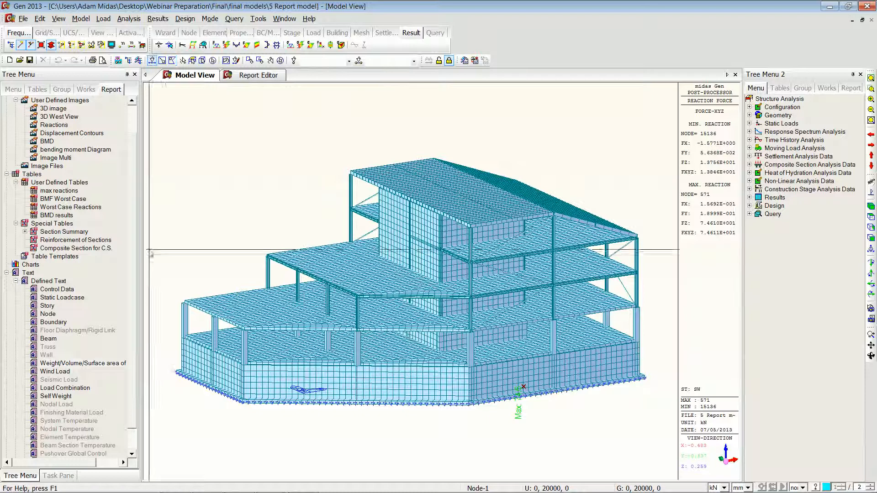
click(351, 233)
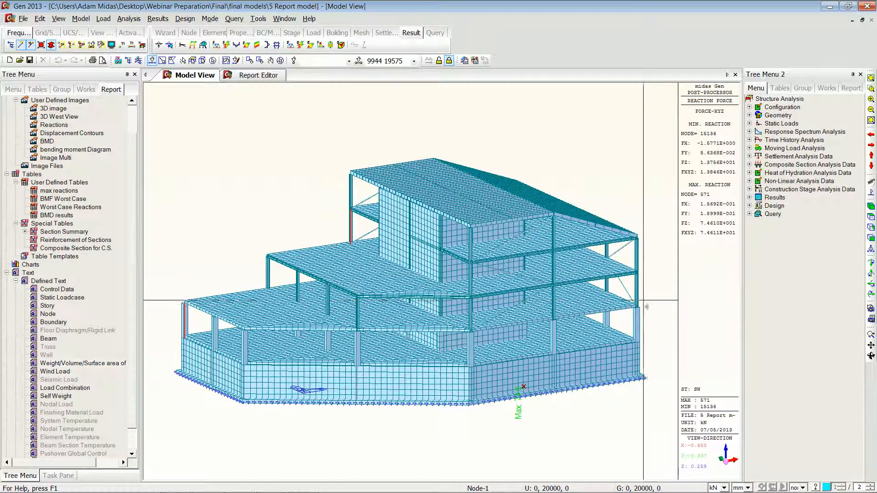
click(636, 290)
key(Delete)
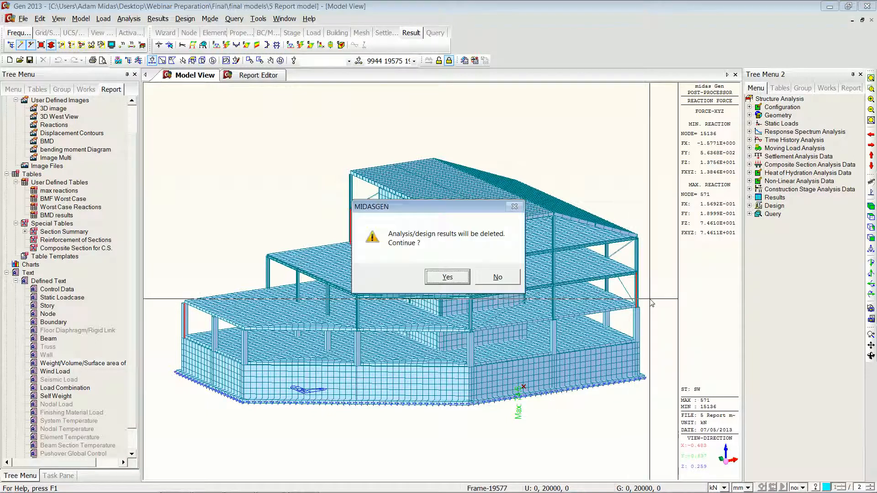
click(436, 276)
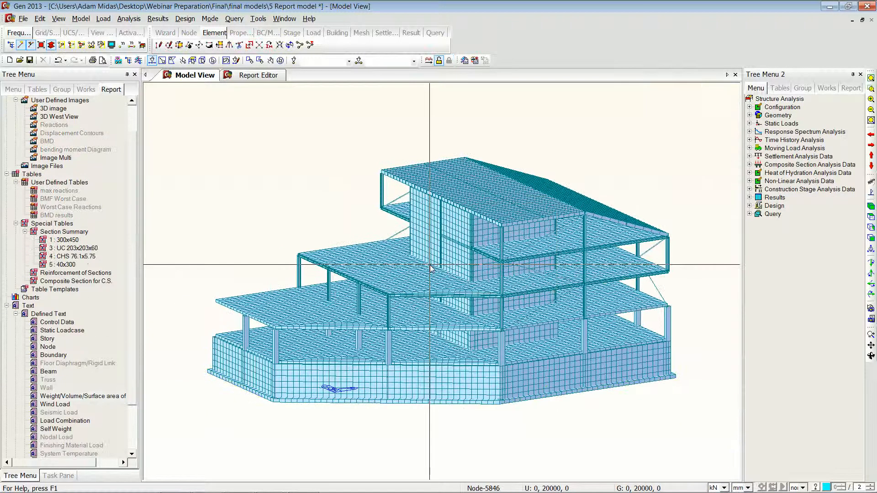
Step: Auto-regenerate Figure 2 3D image in the report to reflect the modified model
click(262, 75)
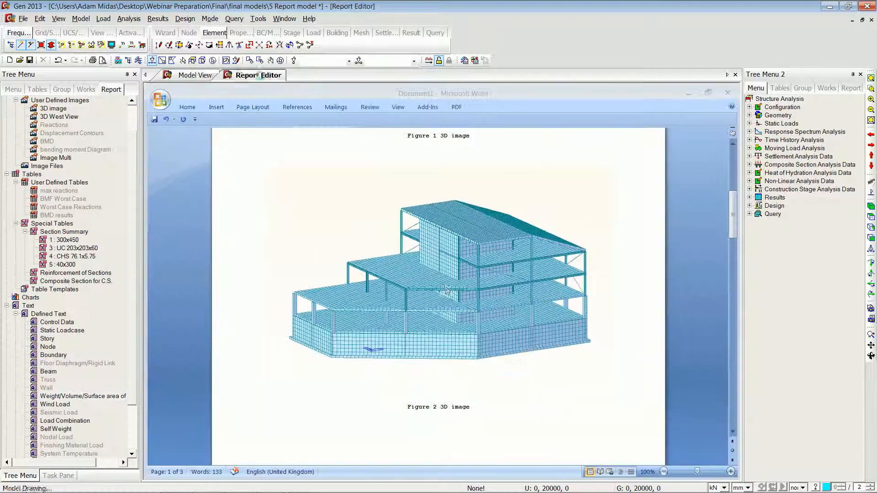
click(258, 19)
click(326, 142)
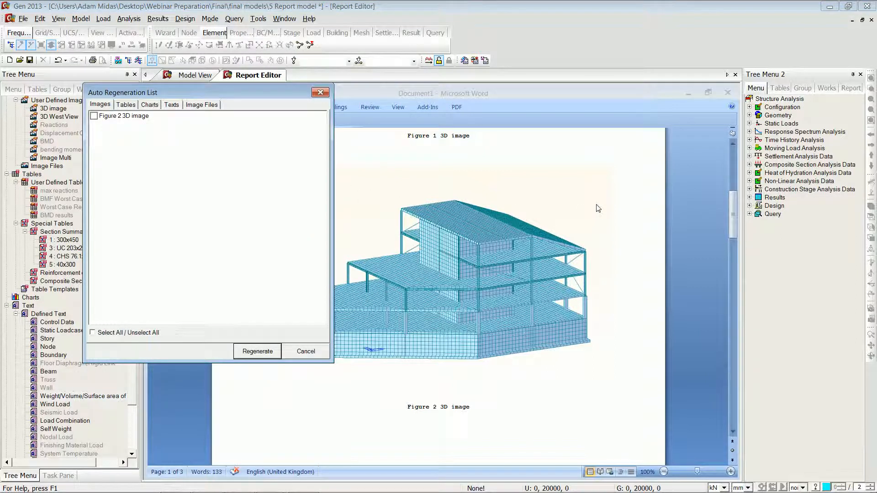
click(93, 116)
click(253, 348)
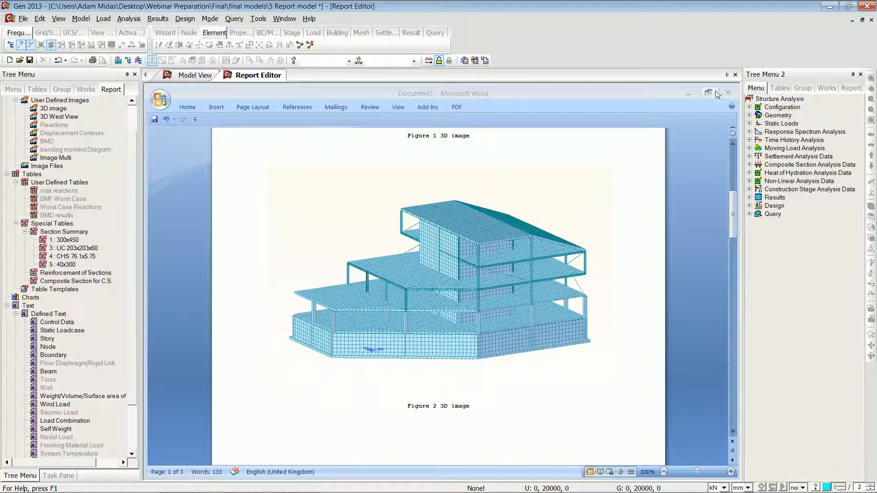
click(866, 6)
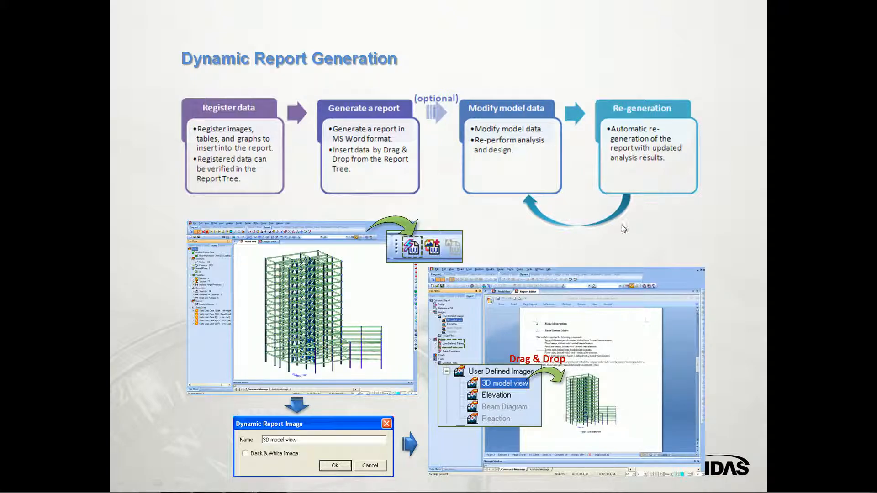
click(603, 232)
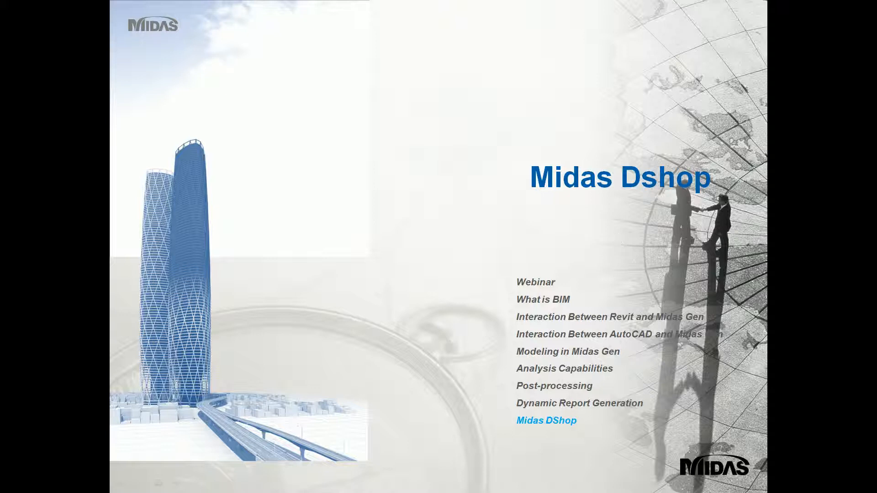
key(Right)
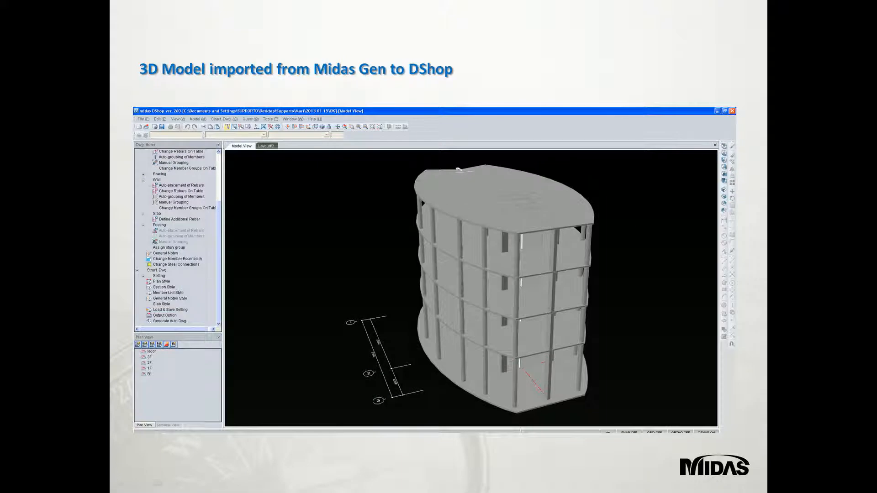
key(Right)
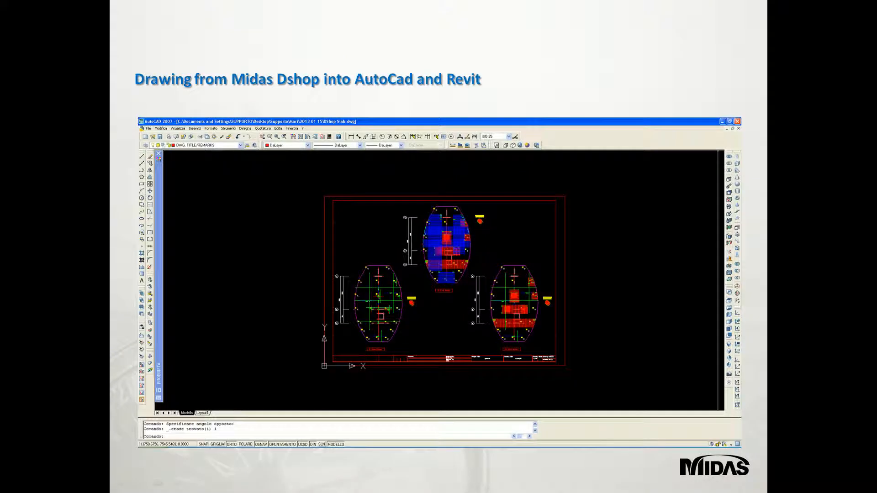